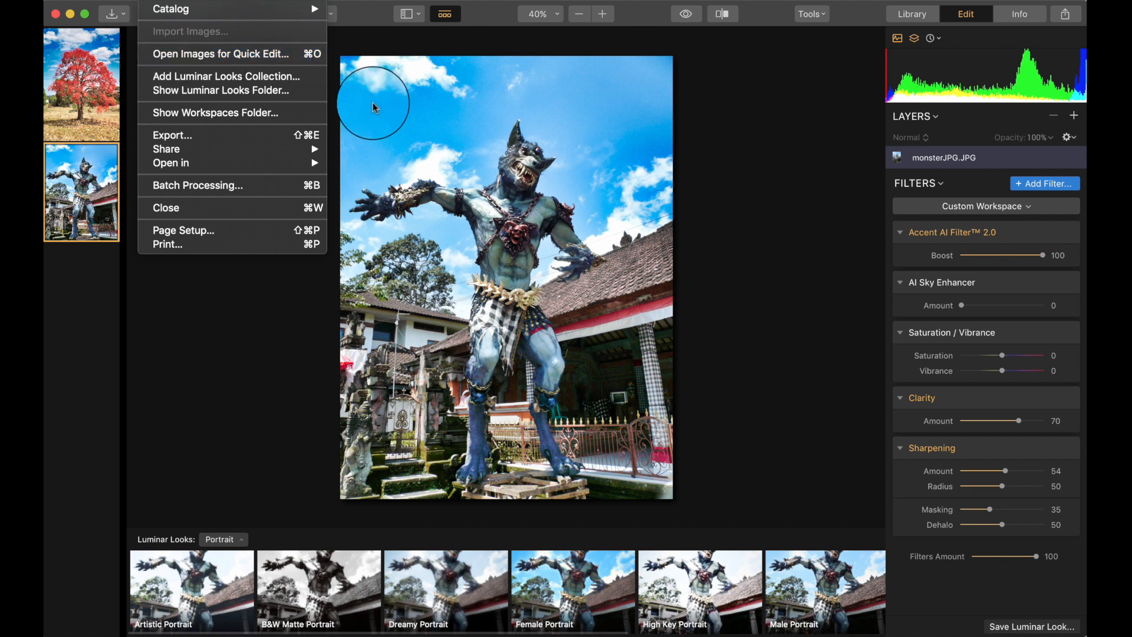
- Compare the edited monster statue photo with its original, using the quick preview and the split before/after view
{"action": "left_click", "coordinate": [497, 231]}
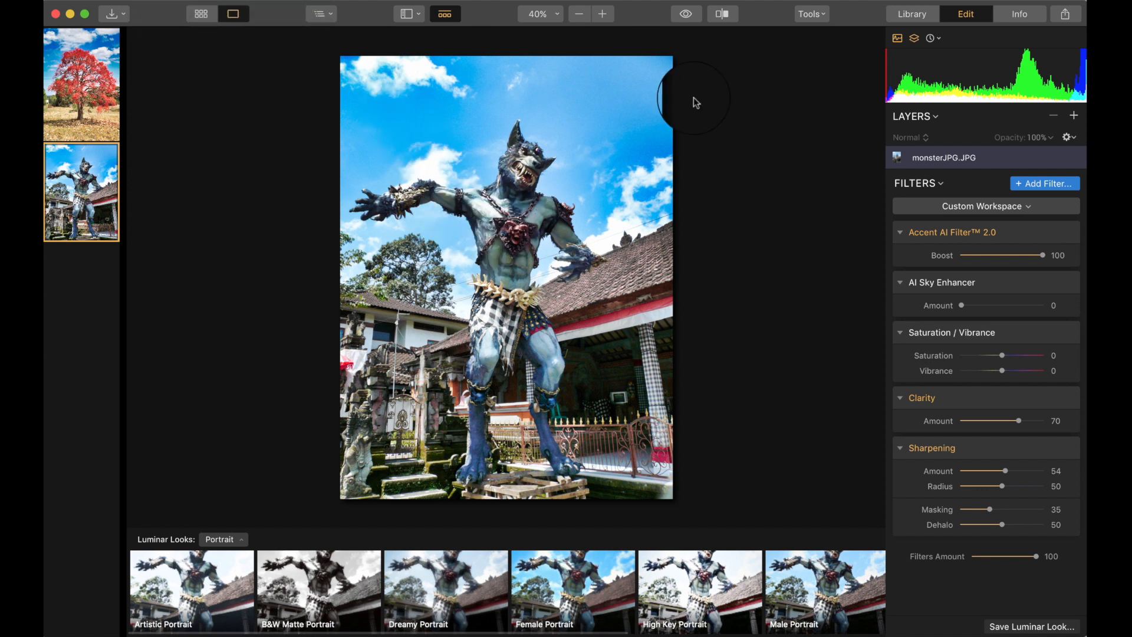
{"action": "left_click", "coordinate": [687, 16]}
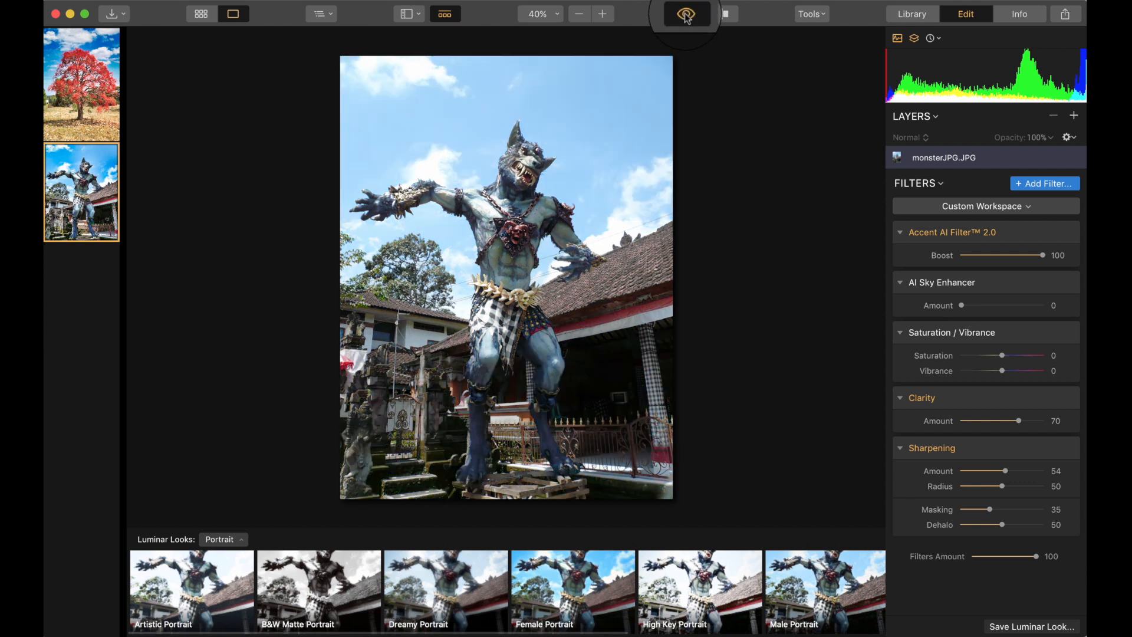
{"action": "left_click", "coordinate": [687, 17]}
{"action": "left_click", "coordinate": [724, 13]}
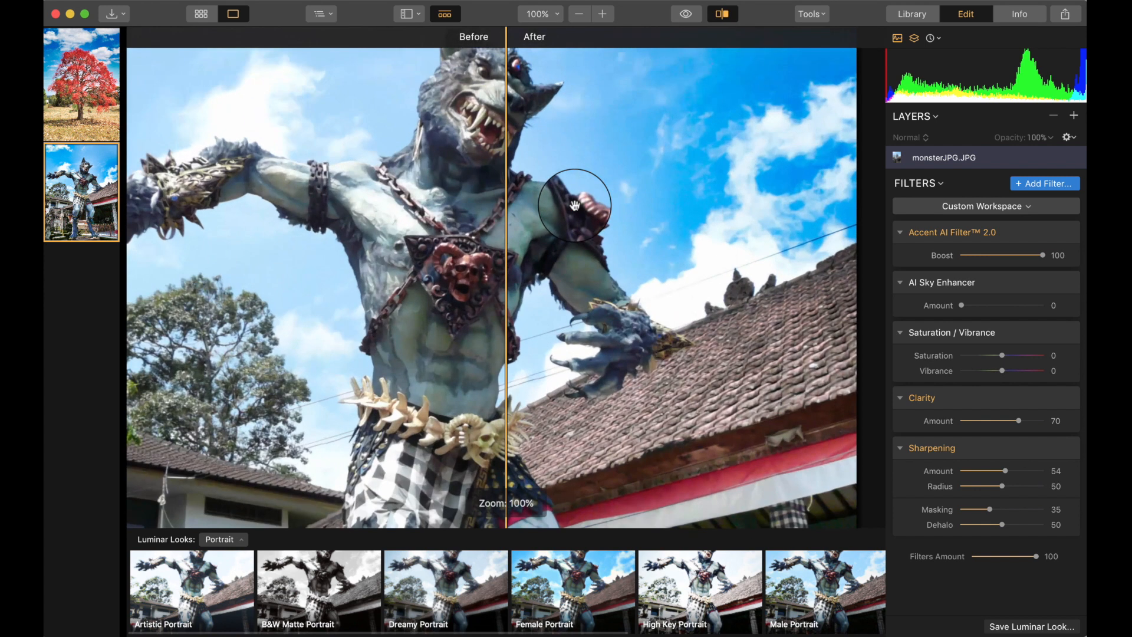
{"action": "left_click", "coordinate": [546, 216]}
{"action": "mouse_move", "coordinate": [506, 226]}
{"action": "left_mouse_down"}
{"action": "mouse_move", "coordinate": [650, 227]}
{"action": "mouse_move", "coordinate": [339, 239]}
{"action": "mouse_move", "coordinate": [522, 236]}
{"action": "left_mouse_up"}
- Open the red tree photo and compare its edited version with the original
{"action": "left_click", "coordinate": [87, 94]}
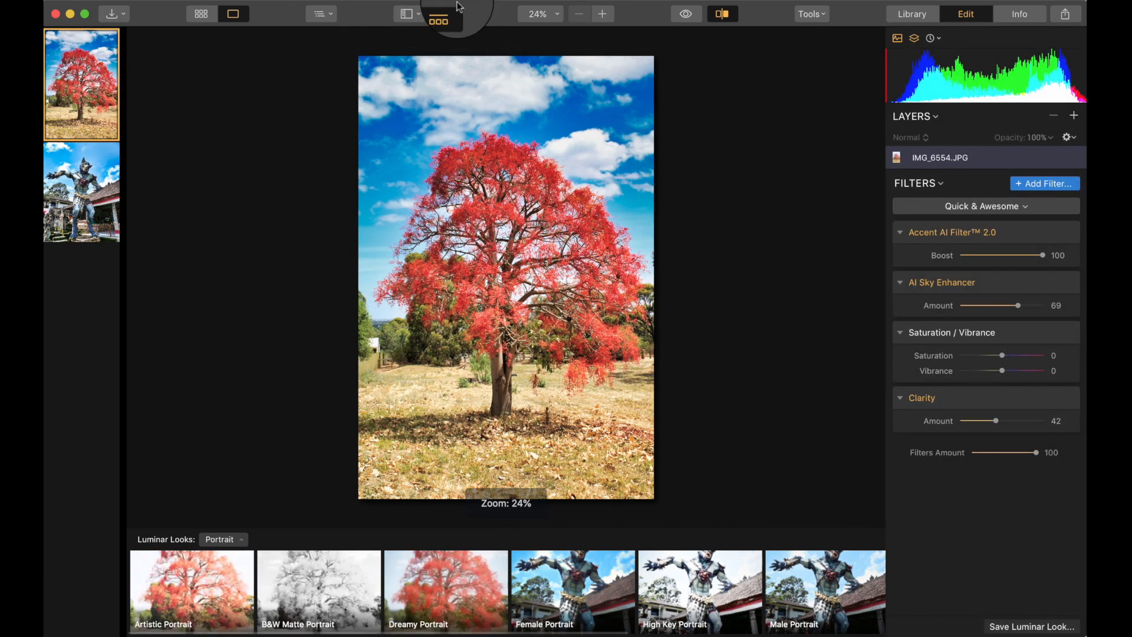
{"action": "left_click", "coordinate": [684, 15]}
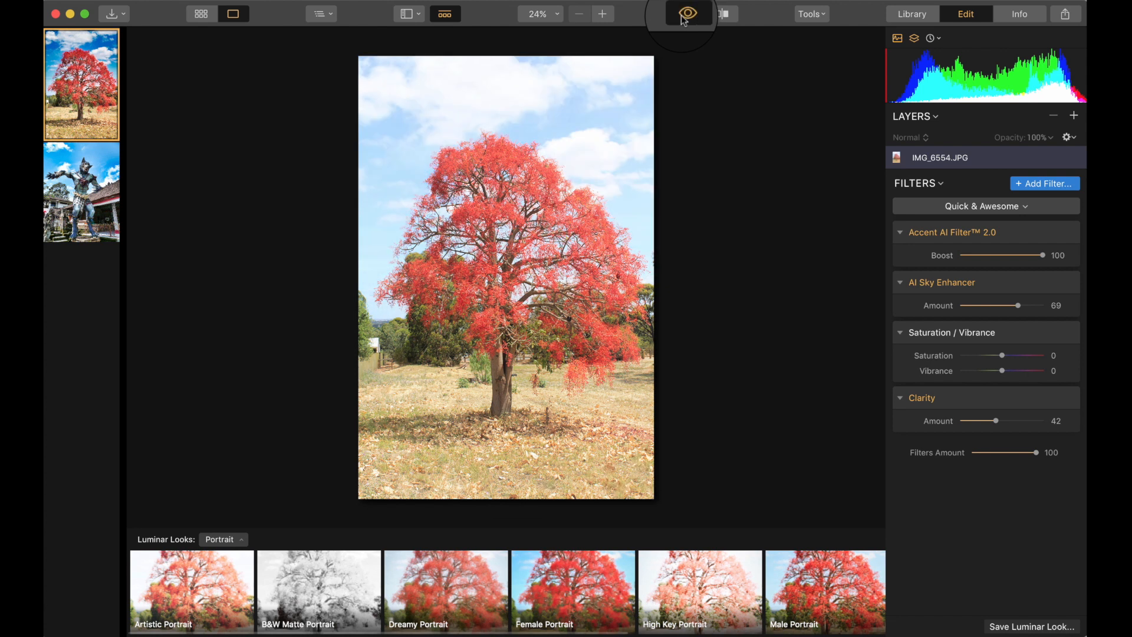
{"action": "left_click", "coordinate": [684, 18]}
{"action": "left_click", "coordinate": [683, 18]}
{"action": "left_click", "coordinate": [683, 17]}
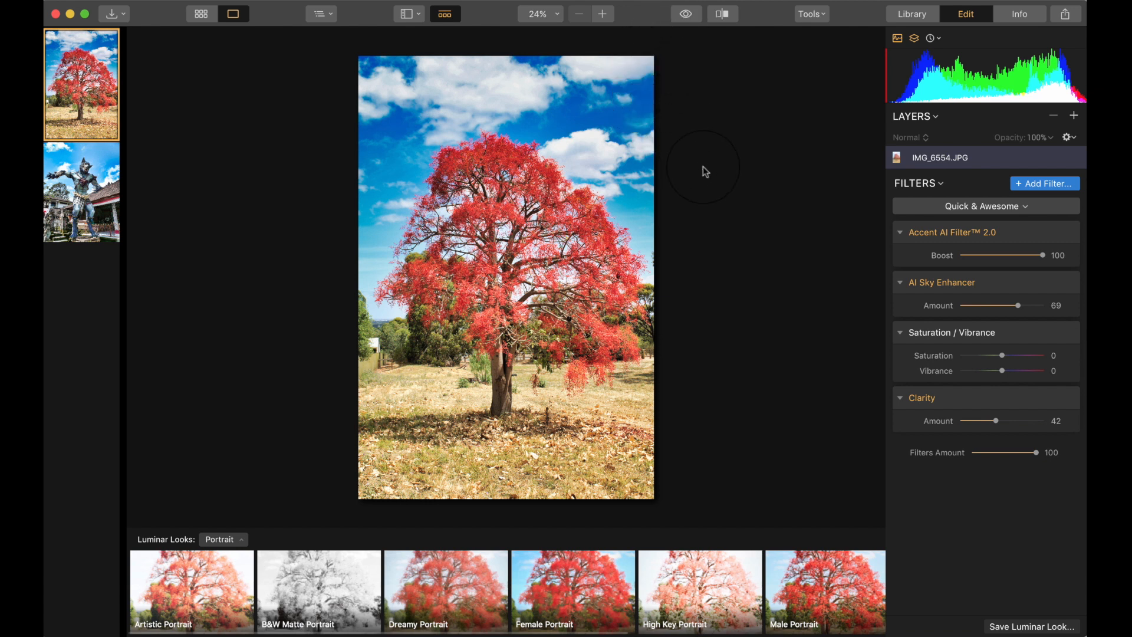
- Show the library as a gallery and add the Adelaide folder from Lumix on the ELEMENTS drive
{"action": "left_click", "coordinate": [201, 13]}
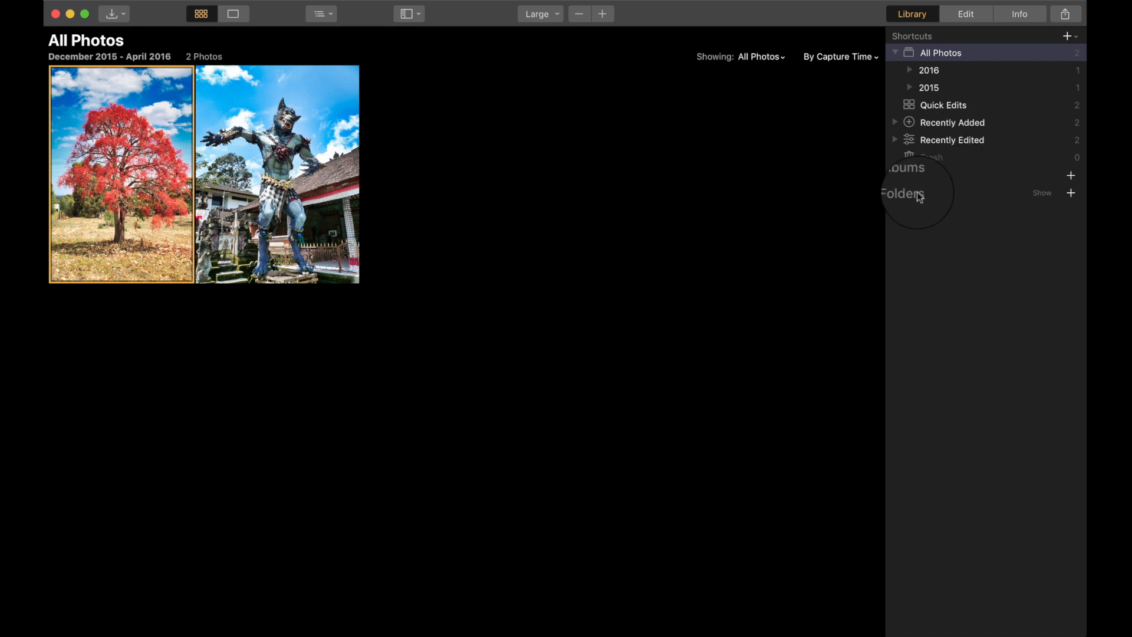
{"action": "left_click", "coordinate": [1071, 194]}
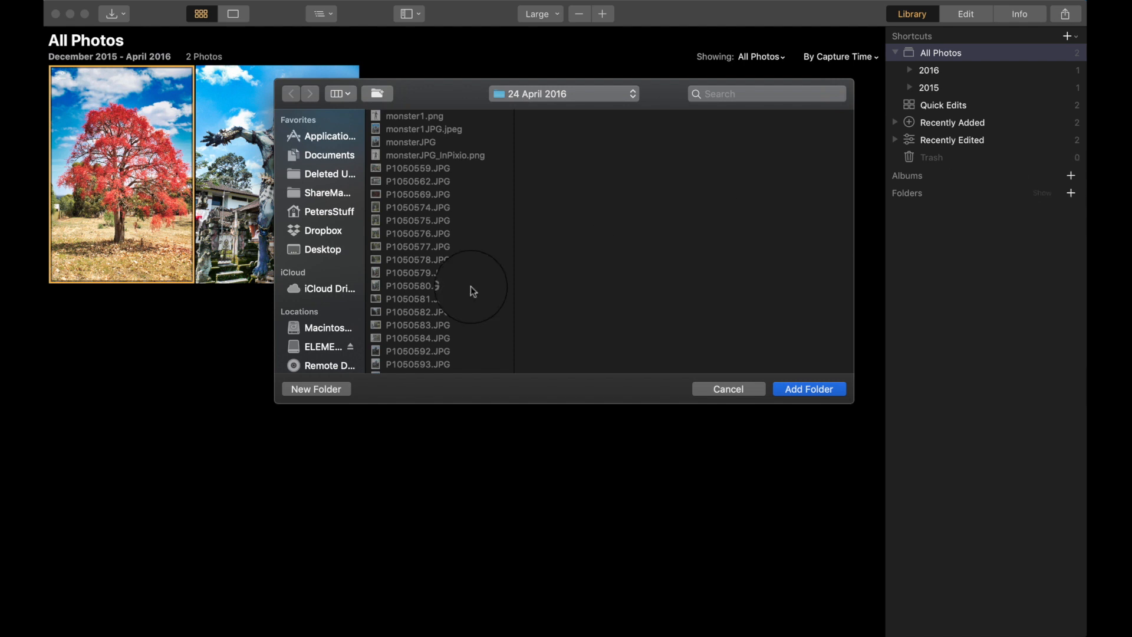
{"action": "scroll", "coordinate": [391, 290], "scroll_direction": "down", "scroll_amount": 10}
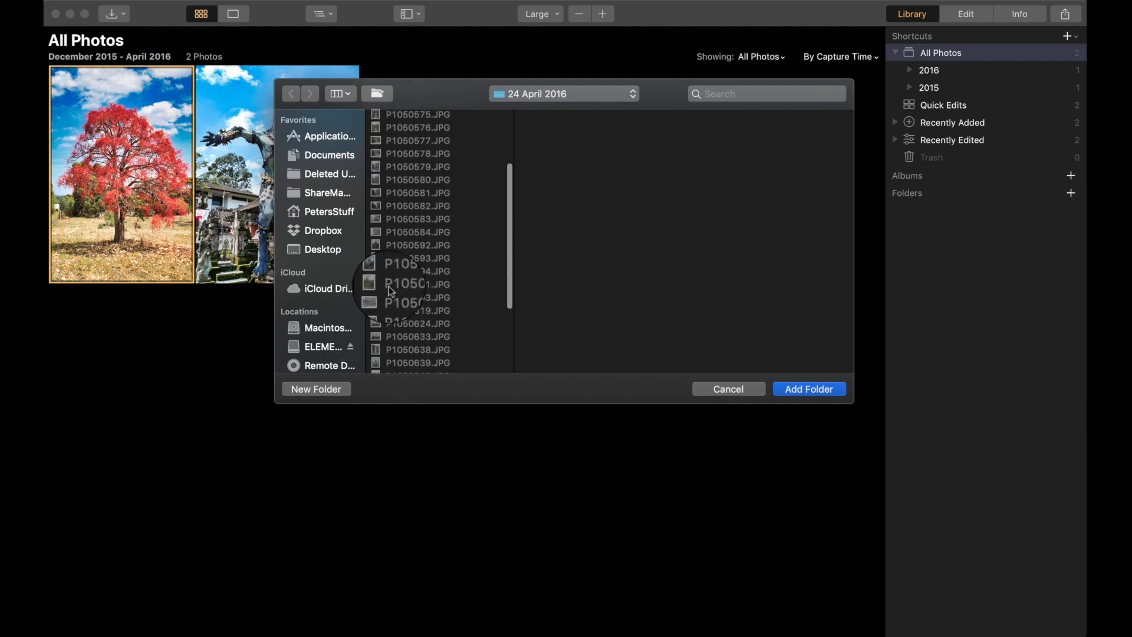
{"action": "left_click", "coordinate": [332, 346]}
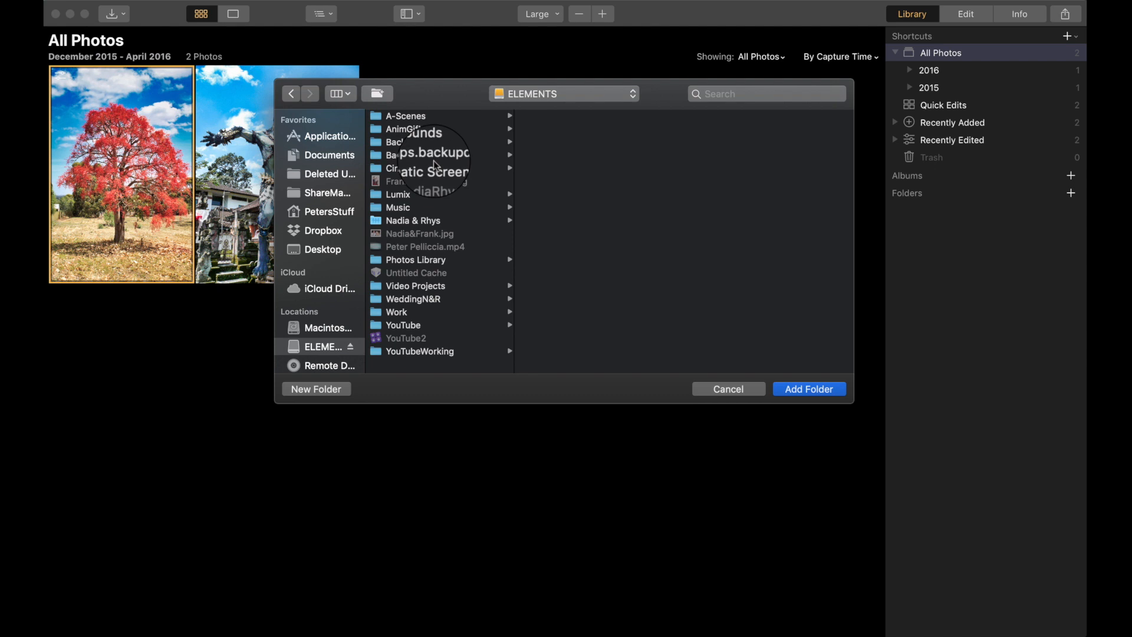
{"action": "left_click", "coordinate": [378, 196]}
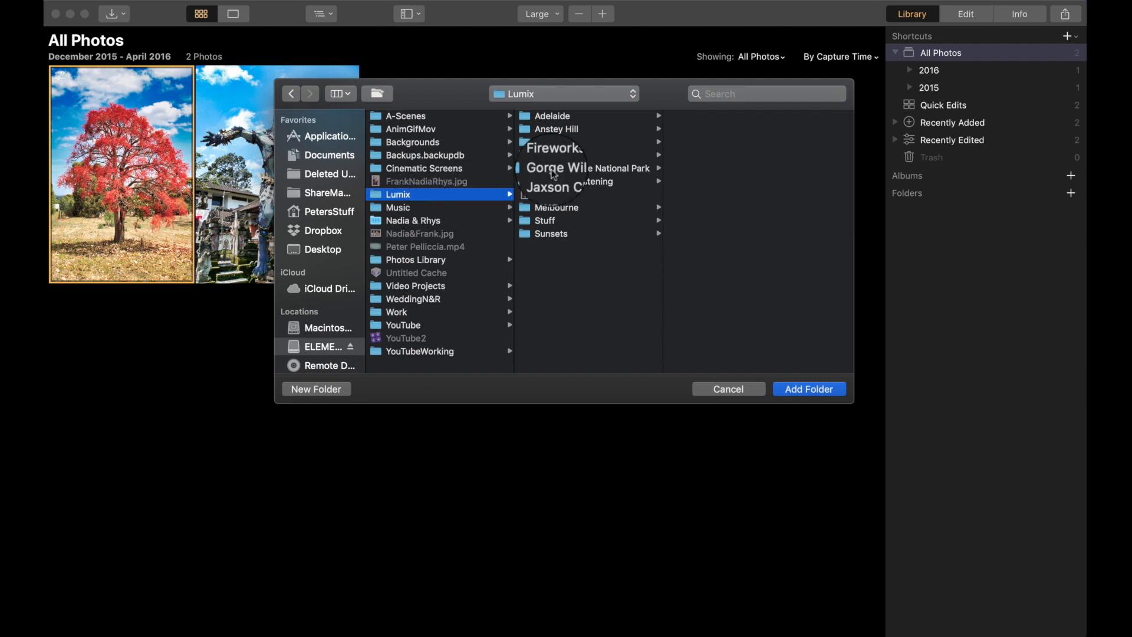
{"action": "left_click", "coordinate": [552, 118]}
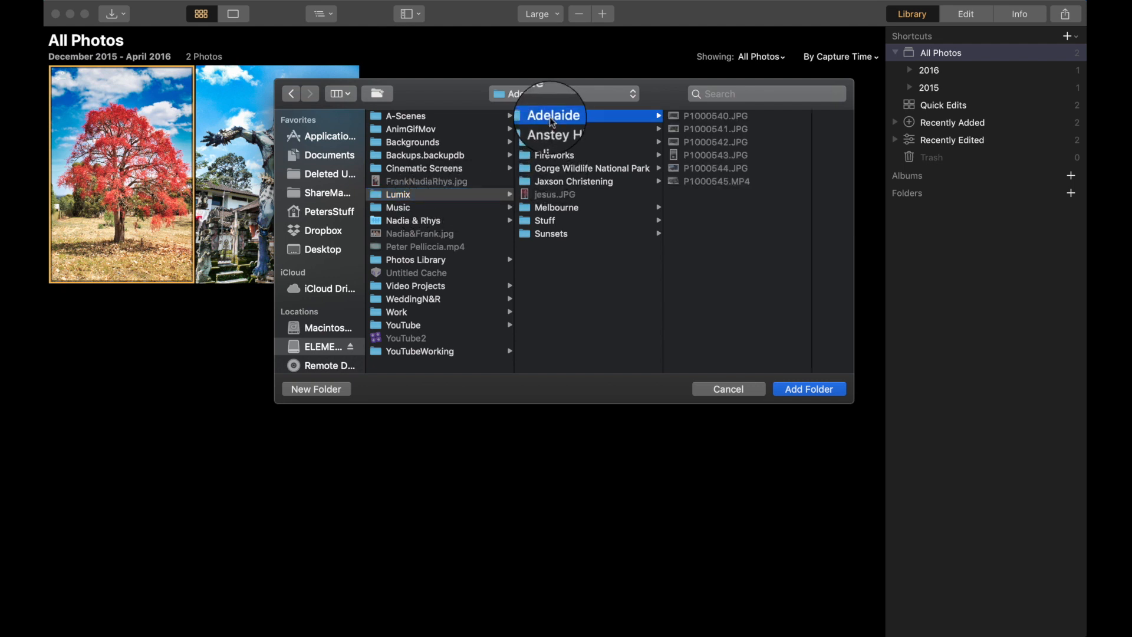
{"action": "left_click", "coordinate": [823, 390]}
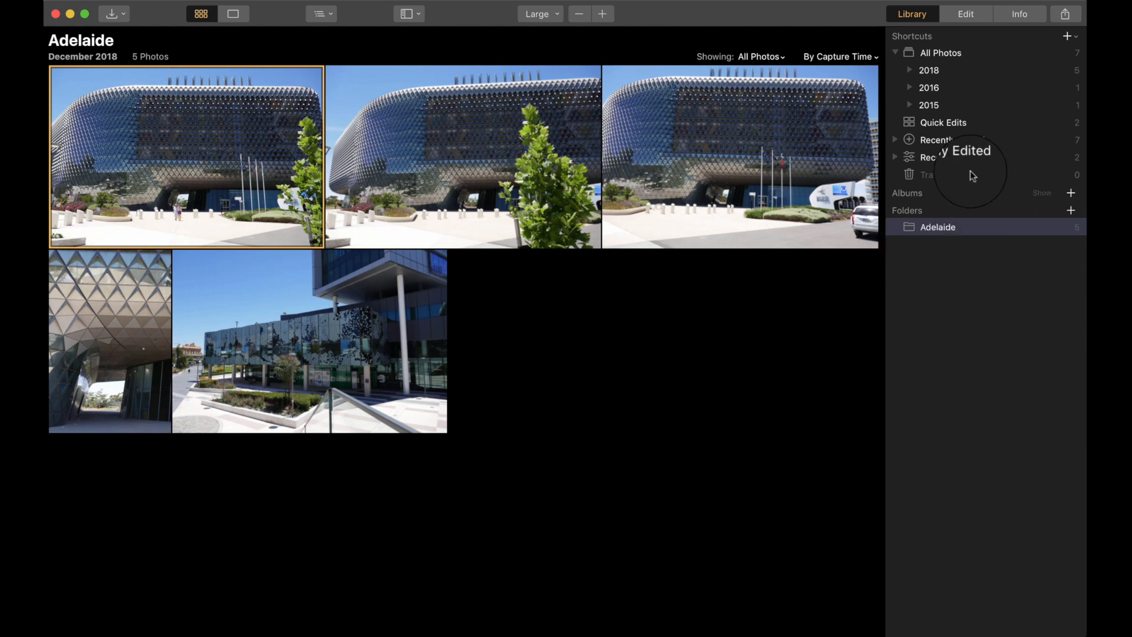
- Add the Anstey Hill folder from Lumix to the library's folders
{"action": "left_click", "coordinate": [1071, 211]}
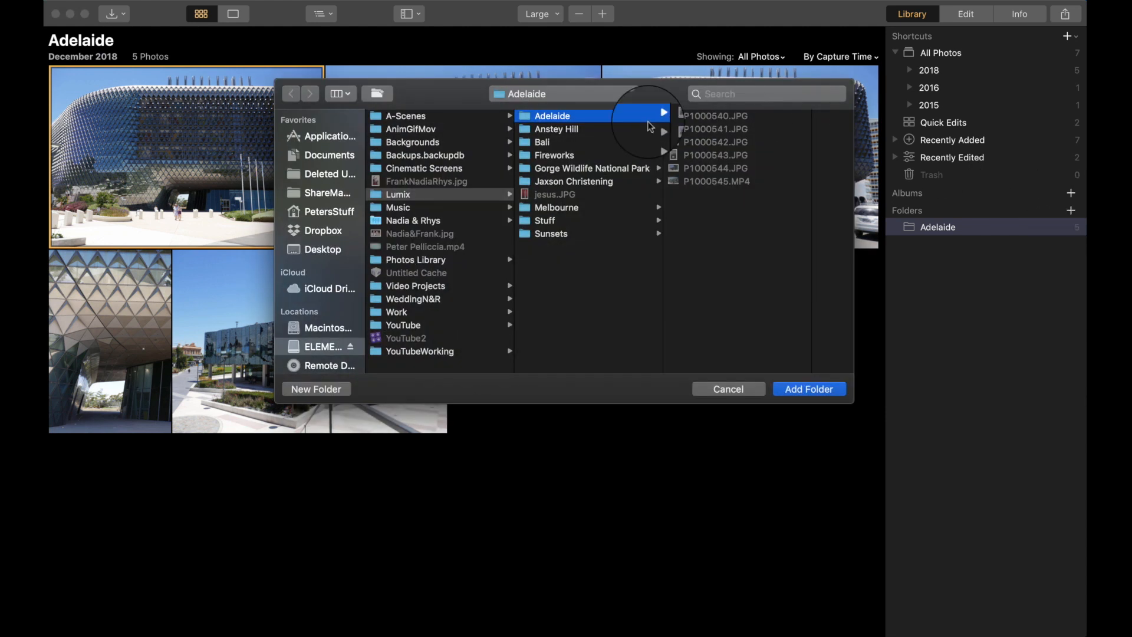
{"action": "left_click", "coordinate": [563, 130]}
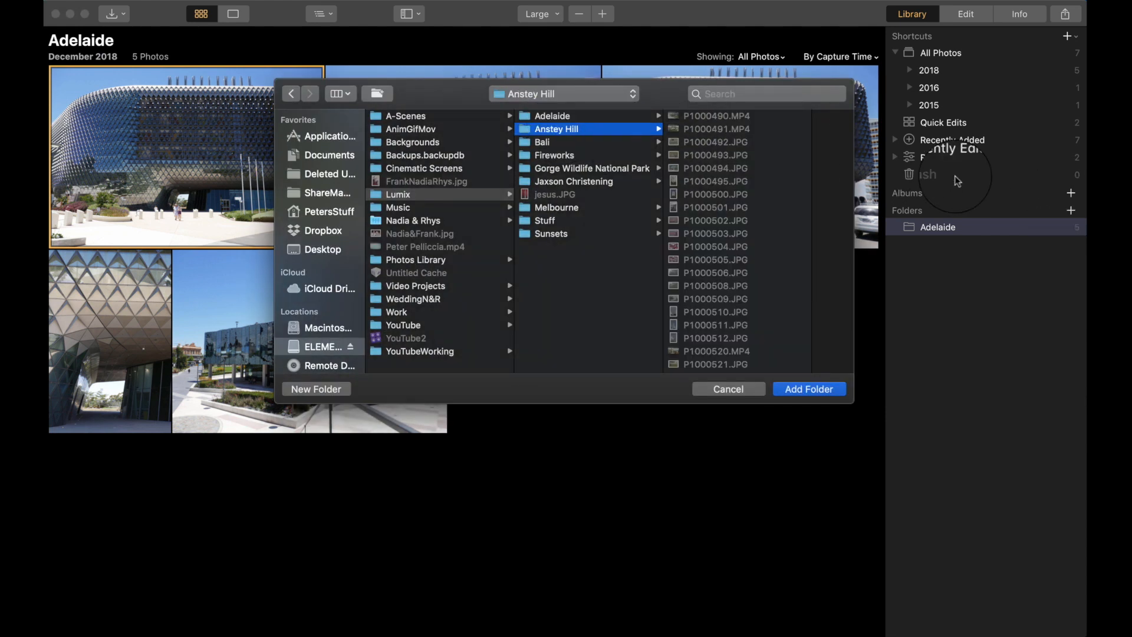
{"action": "left_click", "coordinate": [810, 389]}
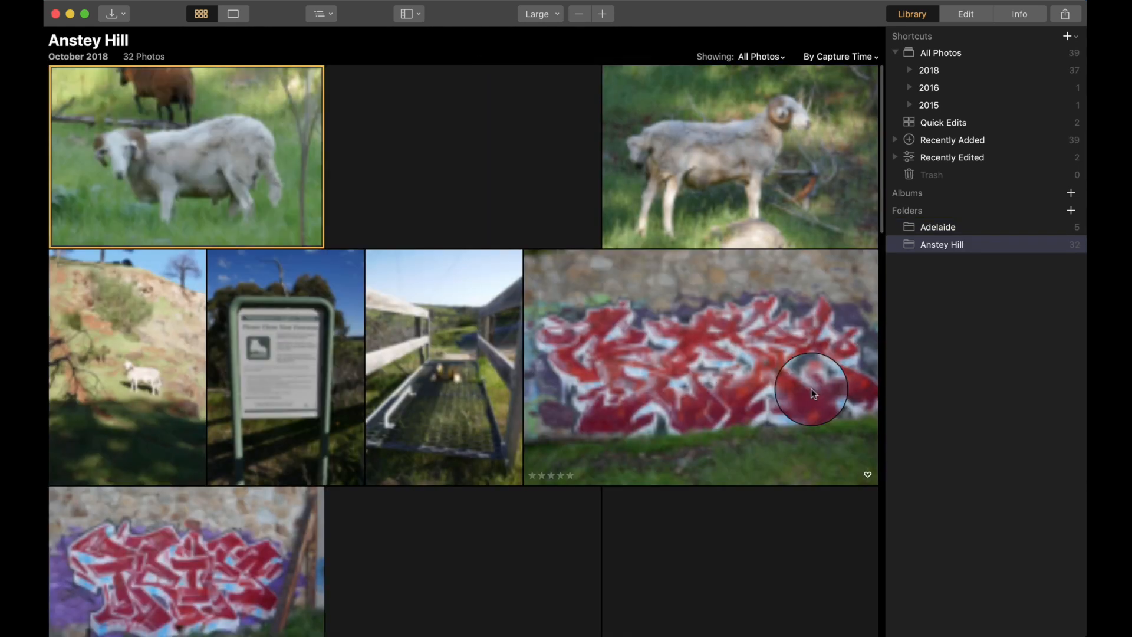
- Add the Bali folder from Lumix to the library's folders
{"action": "left_click", "coordinate": [1071, 211]}
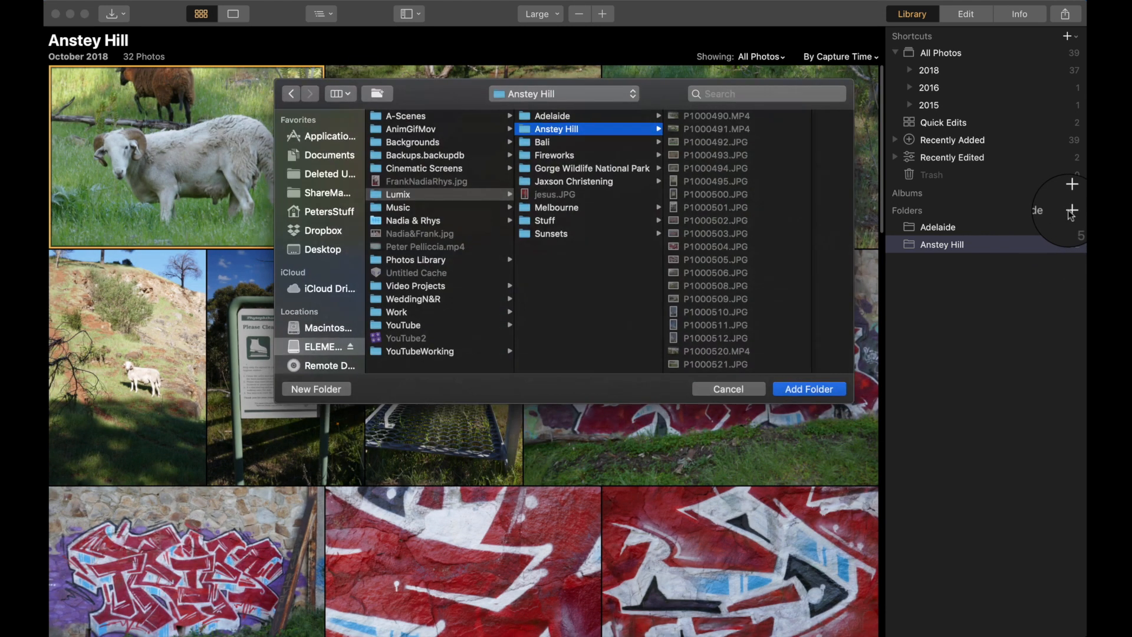
{"action": "left_click", "coordinate": [539, 143]}
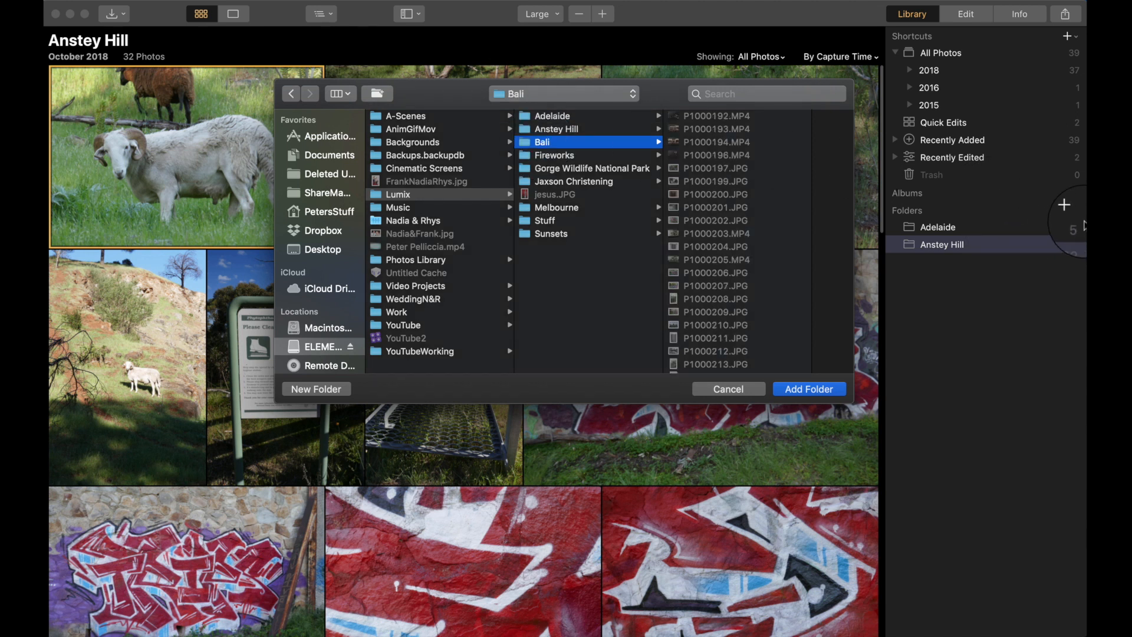
{"action": "left_click", "coordinate": [811, 389]}
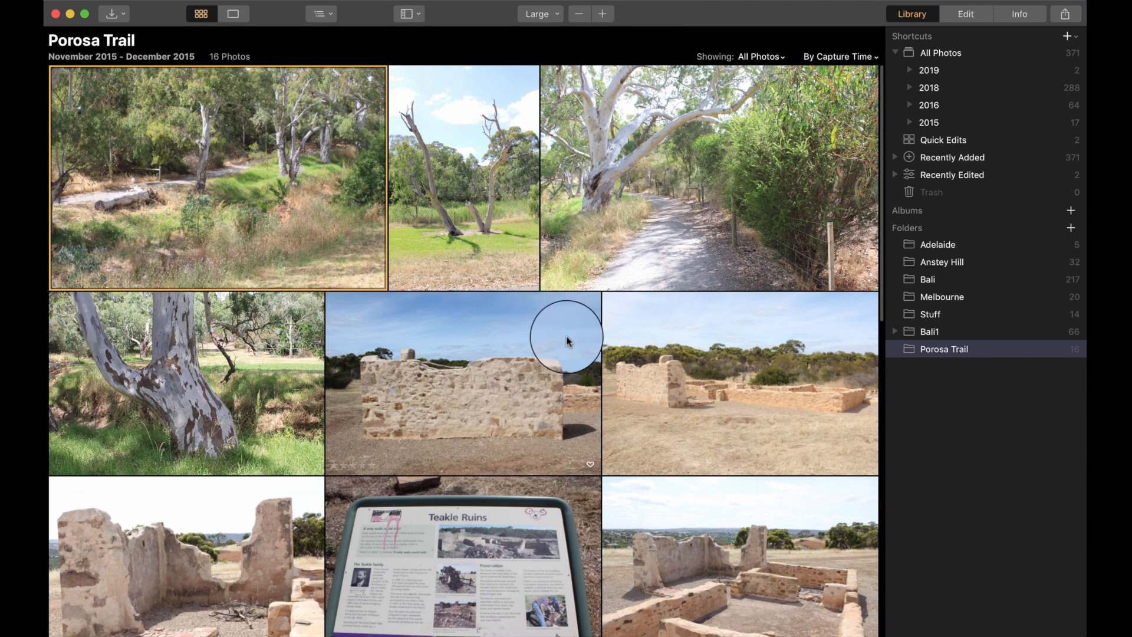
- Browse the Porosa Trail photos, trying the Largest thumbnail size before setting it to Medium
{"action": "scroll", "coordinate": [596, 335], "scroll_direction": "down", "scroll_amount": 5}
{"action": "scroll", "coordinate": [596, 335], "scroll_direction": "down", "scroll_amount": 8}
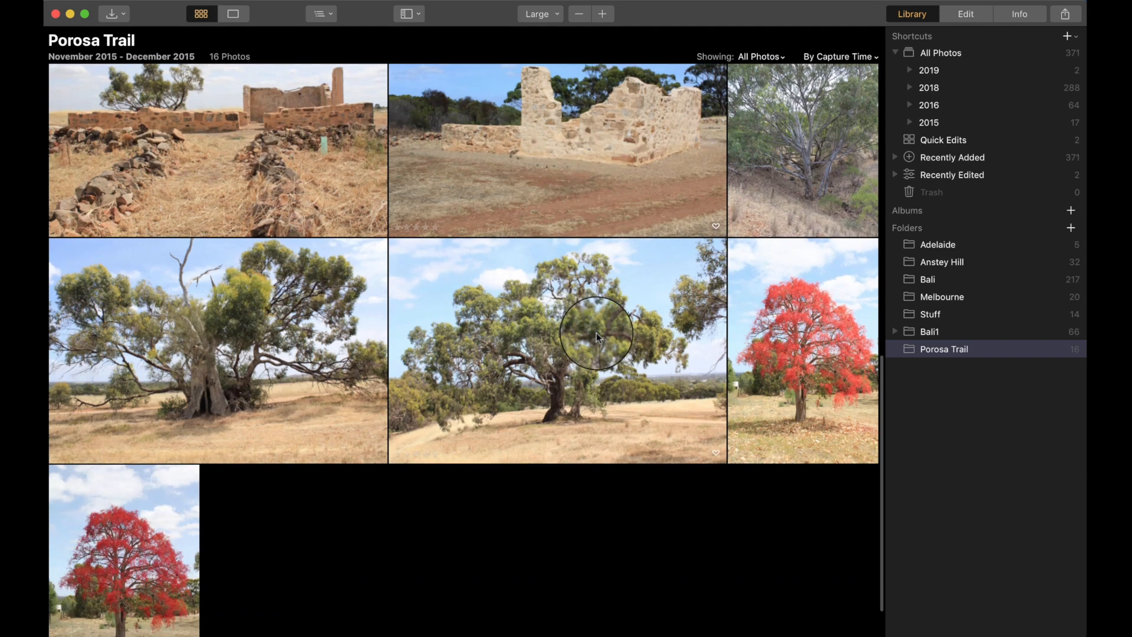
{"action": "scroll", "coordinate": [597, 335], "scroll_direction": "up", "scroll_amount": 12}
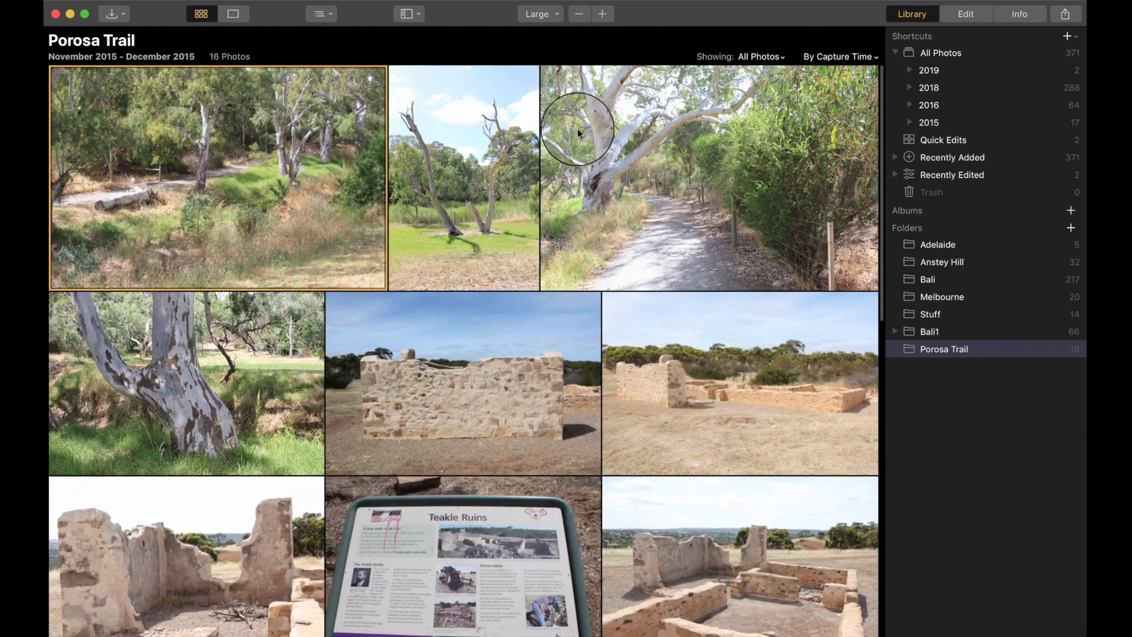
{"action": "left_click", "coordinate": [557, 15]}
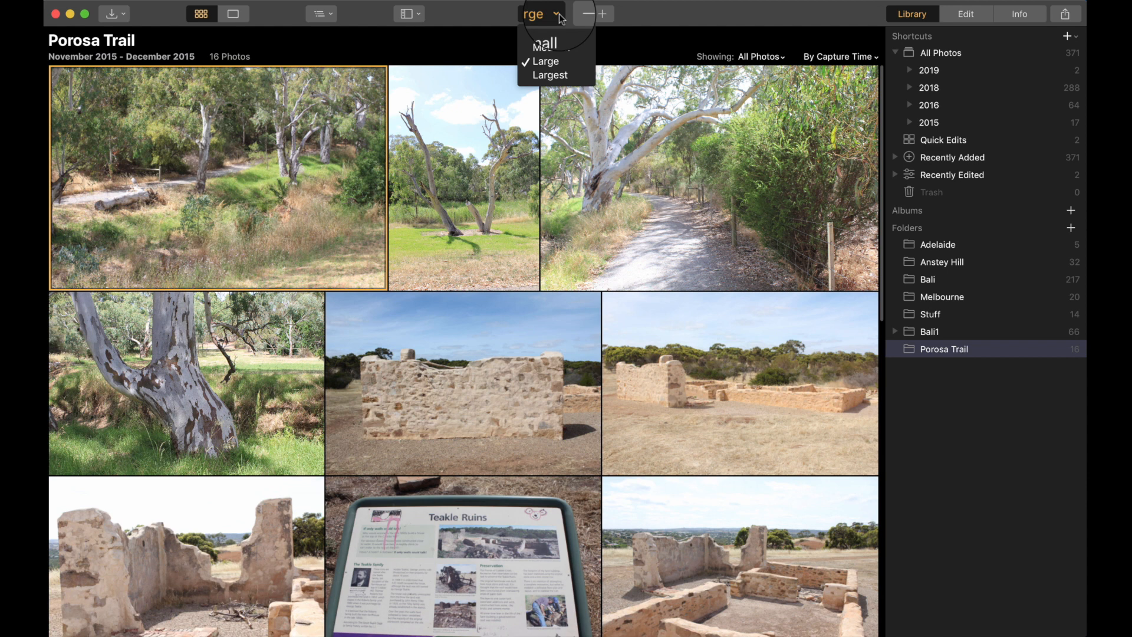
{"action": "left_click", "coordinate": [550, 75]}
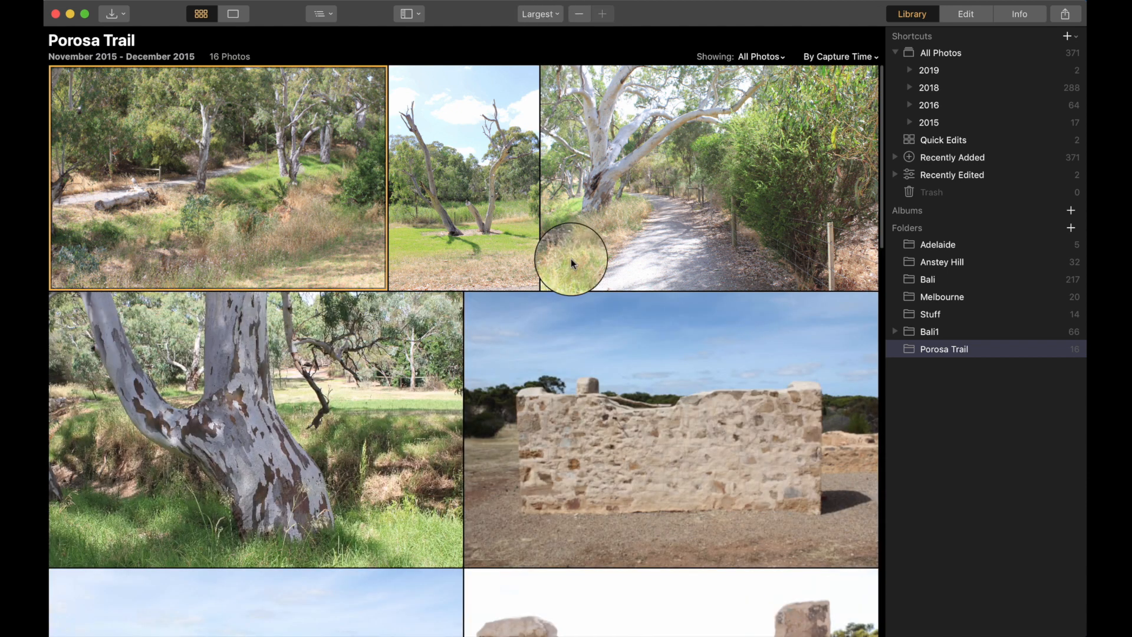
{"action": "scroll", "coordinate": [571, 258], "scroll_direction": "down", "scroll_amount": 3}
{"action": "scroll", "coordinate": [571, 258], "scroll_direction": "up", "scroll_amount": 4}
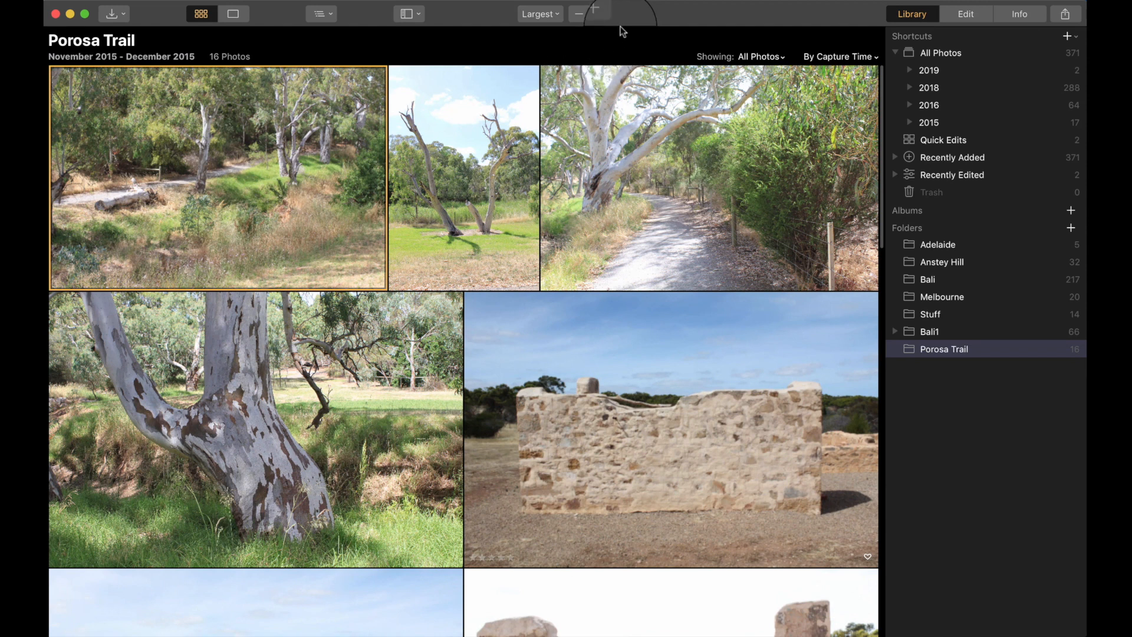
{"action": "left_click", "coordinate": [560, 14]}
{"action": "left_click", "coordinate": [552, 49]}
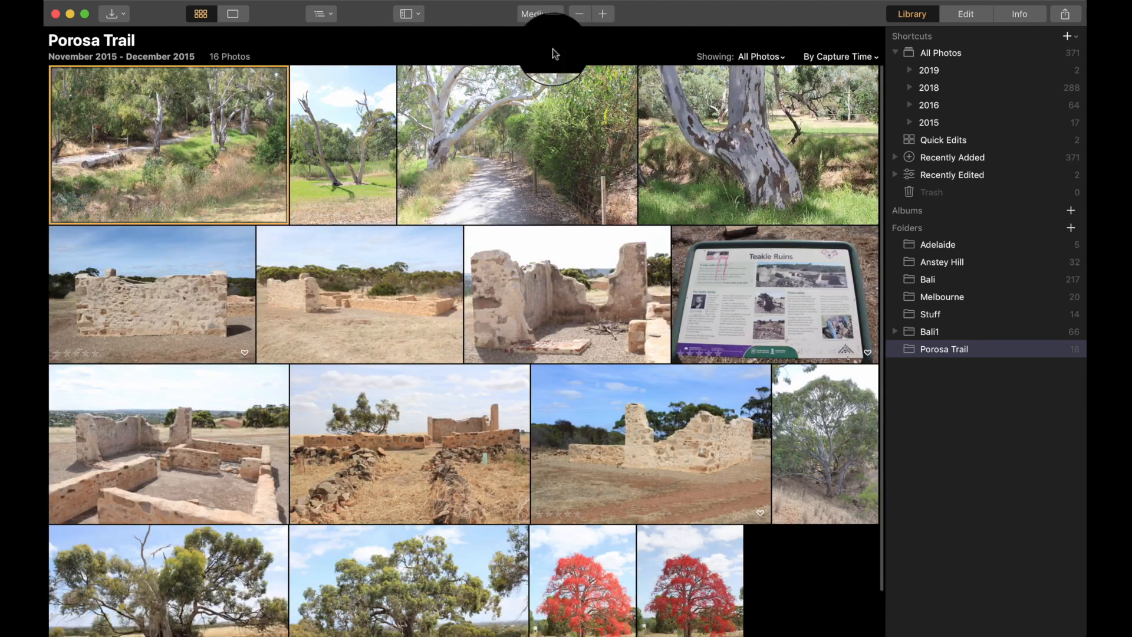
- Show the Bali1 folder with Small thumbnails and look through all its photos
{"action": "left_click", "coordinate": [927, 333]}
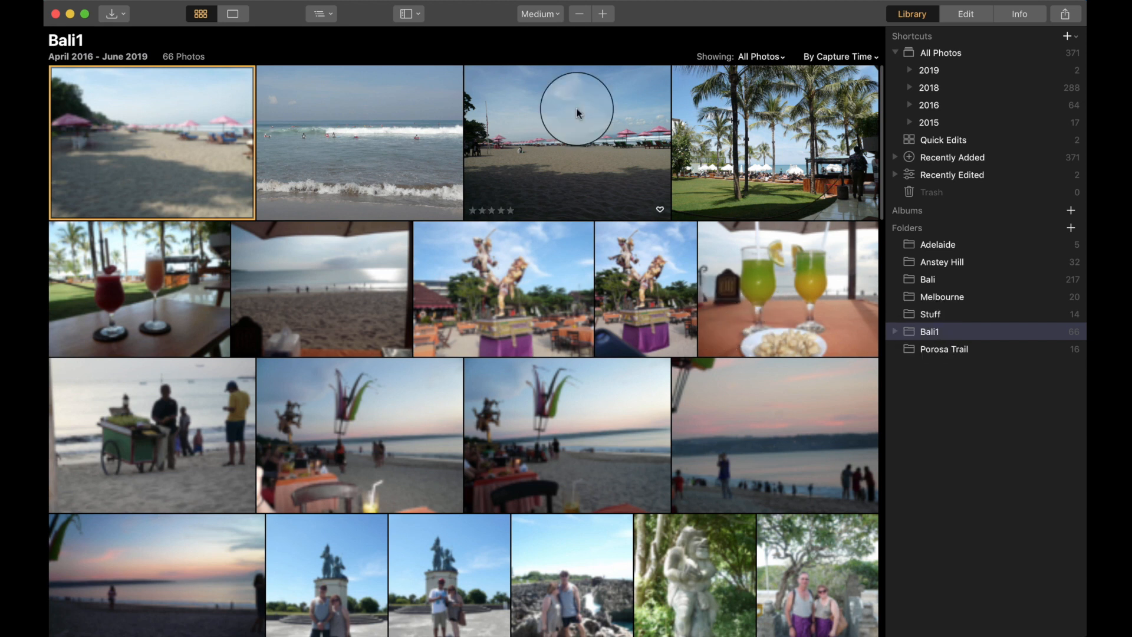
{"action": "left_click", "coordinate": [544, 18]}
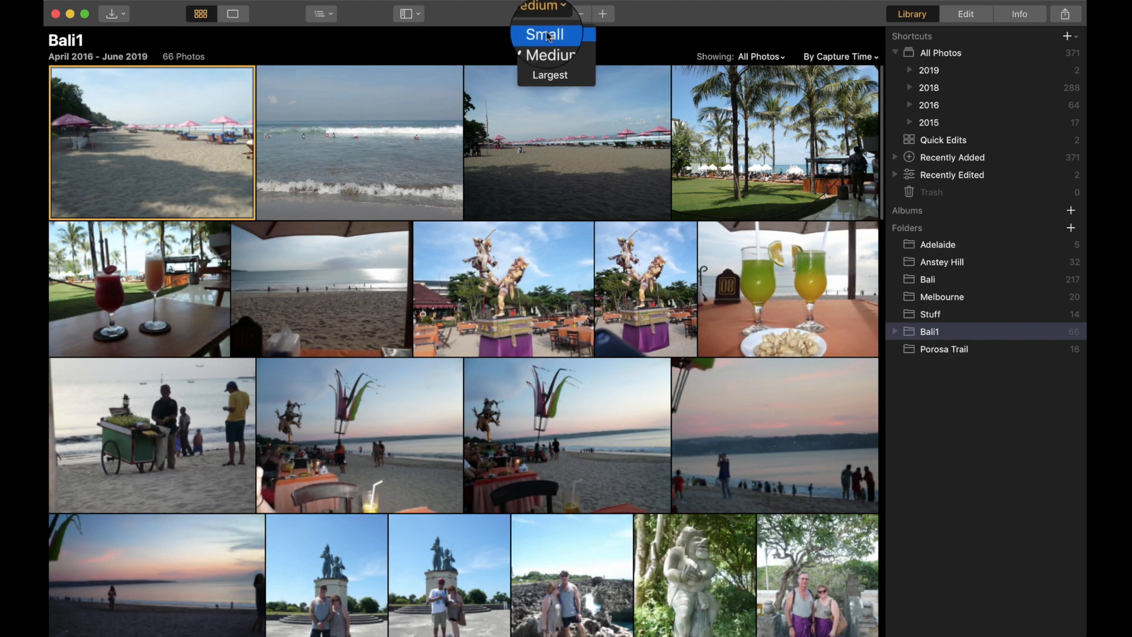
{"action": "left_click", "coordinate": [545, 34]}
{"action": "scroll", "coordinate": [566, 254], "scroll_direction": "down", "scroll_amount": 4}
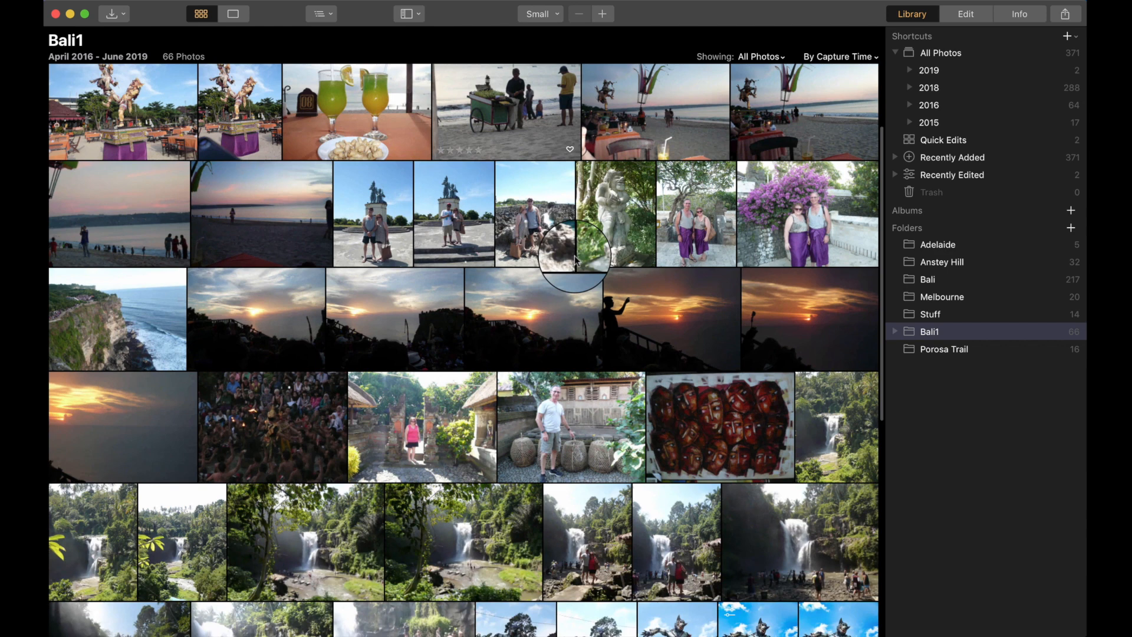
{"action": "scroll", "coordinate": [576, 259], "scroll_direction": "down", "scroll_amount": 10}
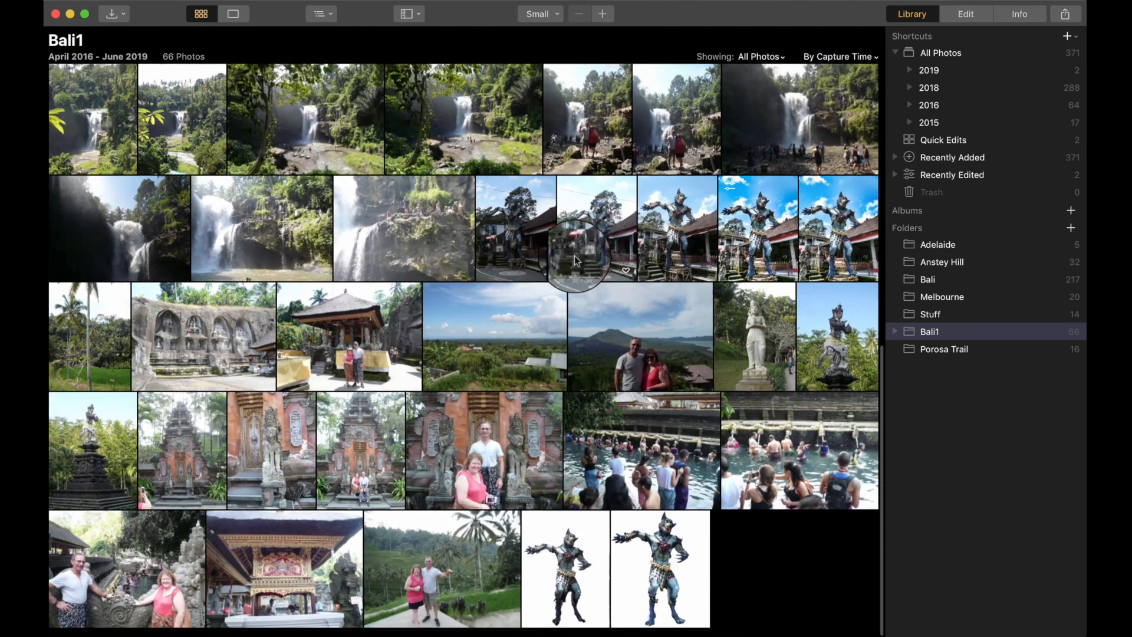
{"action": "scroll", "coordinate": [575, 256], "scroll_direction": "up", "scroll_amount": 10}
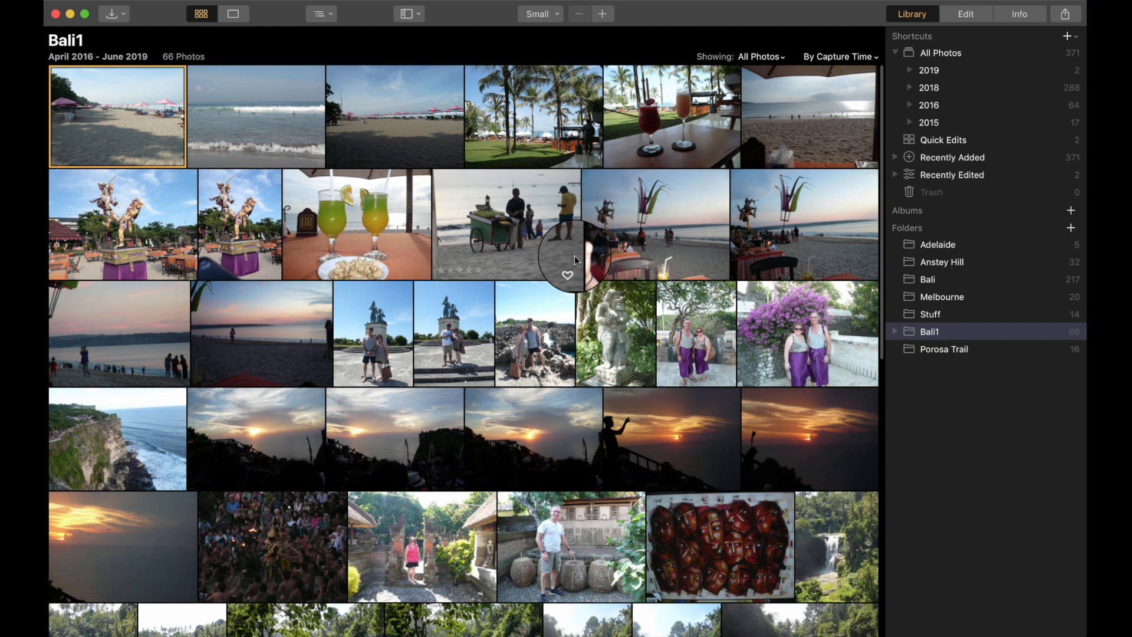
- Step the Bali1 gallery's thumbnail size up and down, leaving it at Medium
{"action": "left_click", "coordinate": [602, 14]}
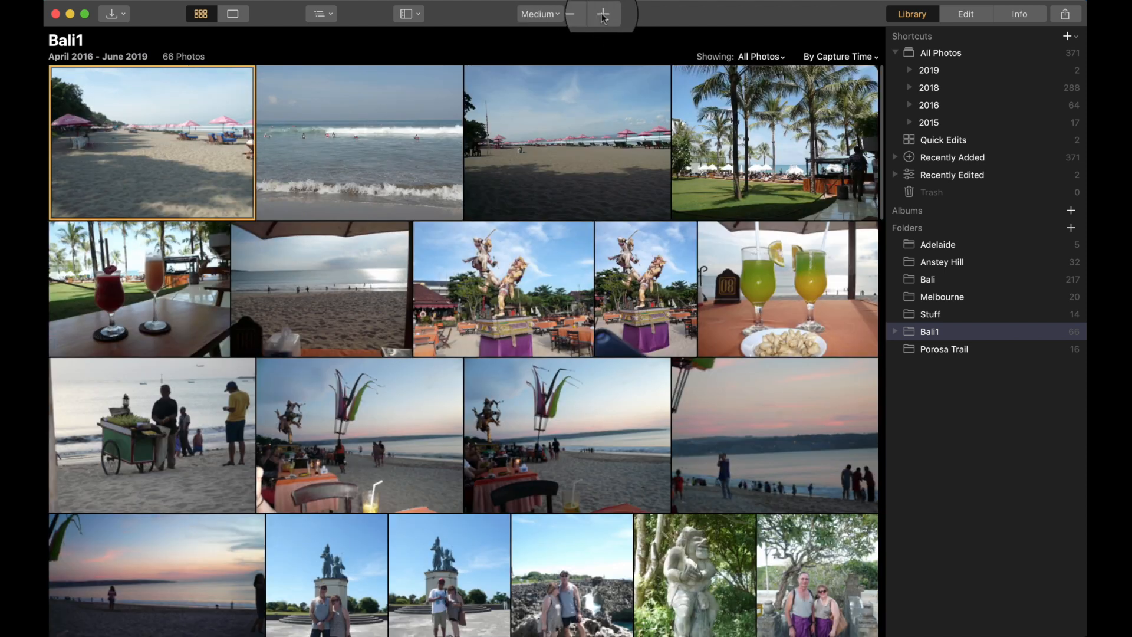
{"action": "left_click", "coordinate": [581, 16]}
{"action": "left_click", "coordinate": [602, 17]}
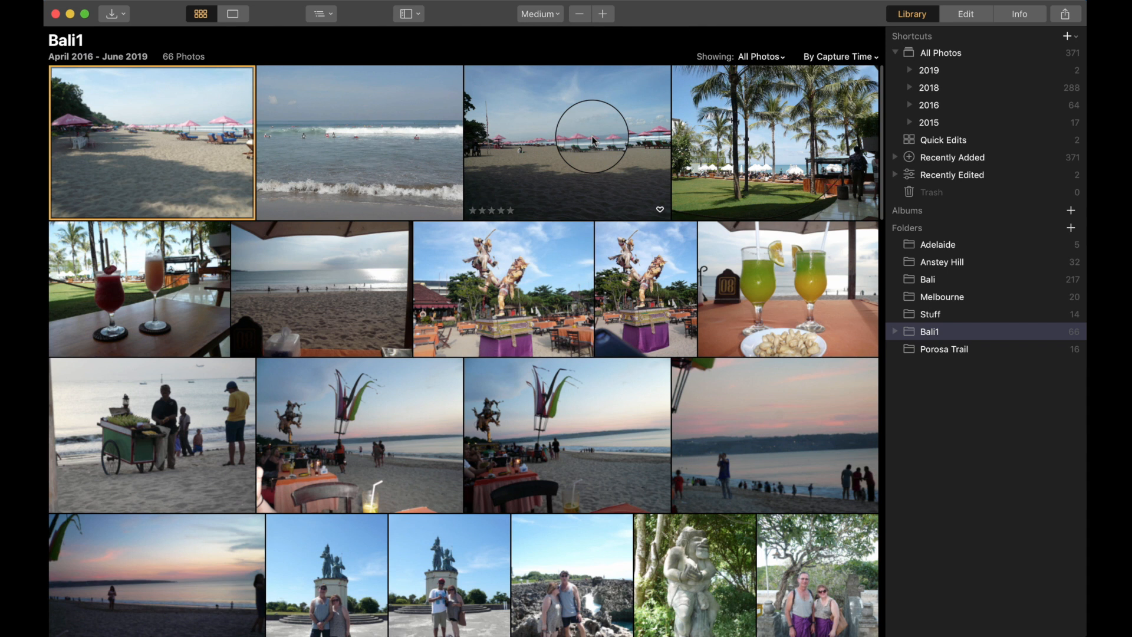
- Open the upright photo of the two-figure statue in single-image view and apply the Artistic Portrait look
{"action": "left_click", "coordinate": [634, 288]}
{"action": "double_click", "coordinate": [634, 287]}
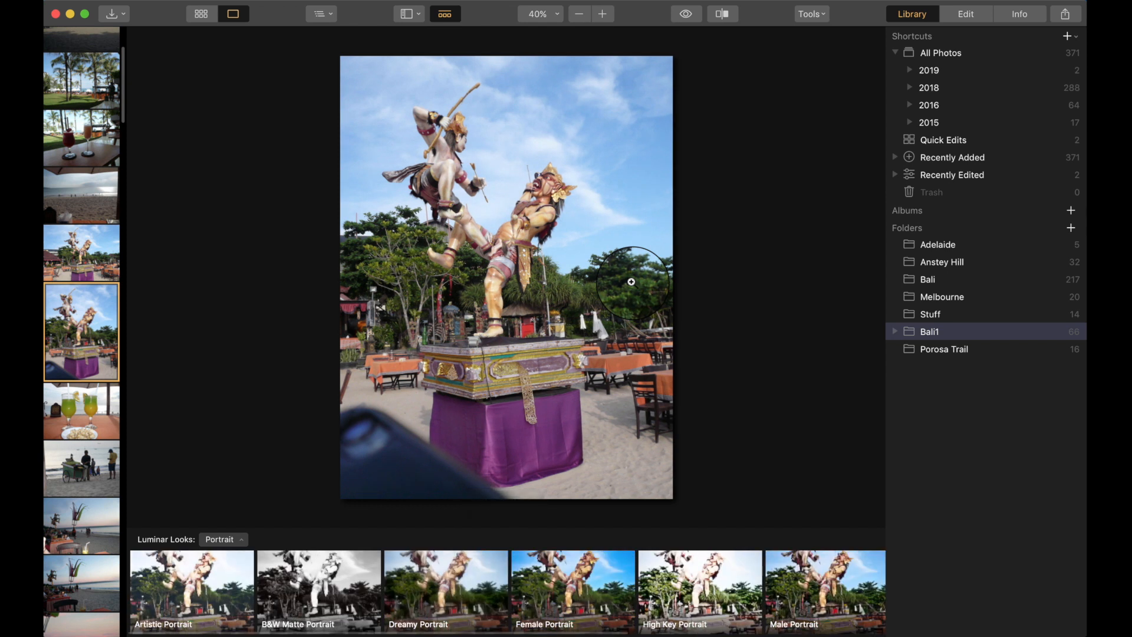
{"action": "scroll", "coordinate": [230, 564], "scroll_direction": "left", "scroll_amount": 2}
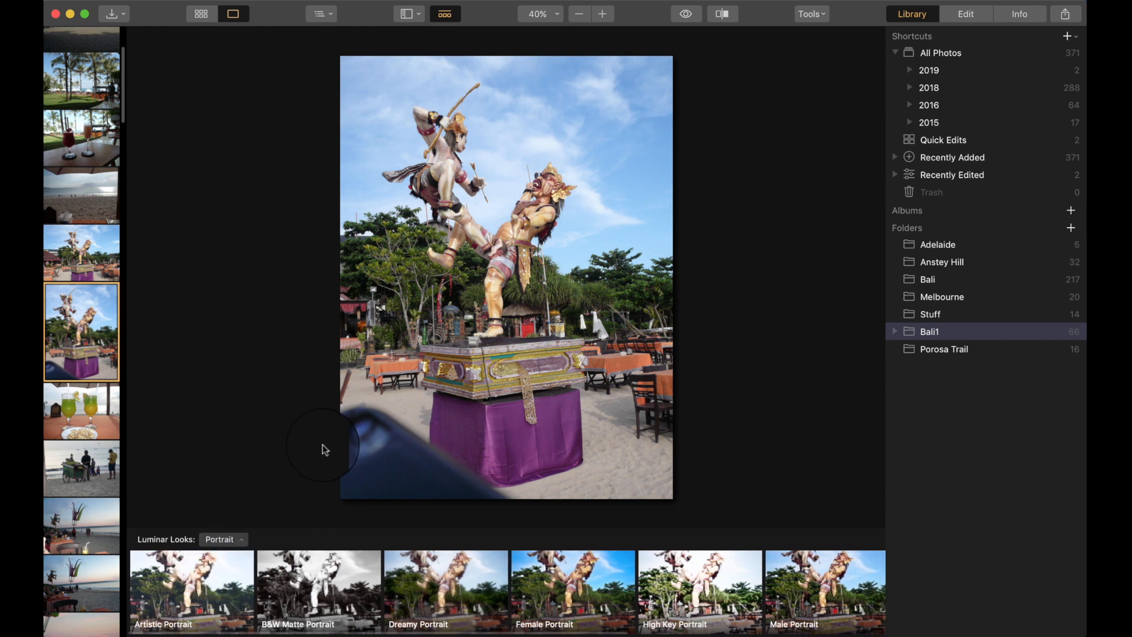
{"action": "left_click", "coordinate": [195, 586]}
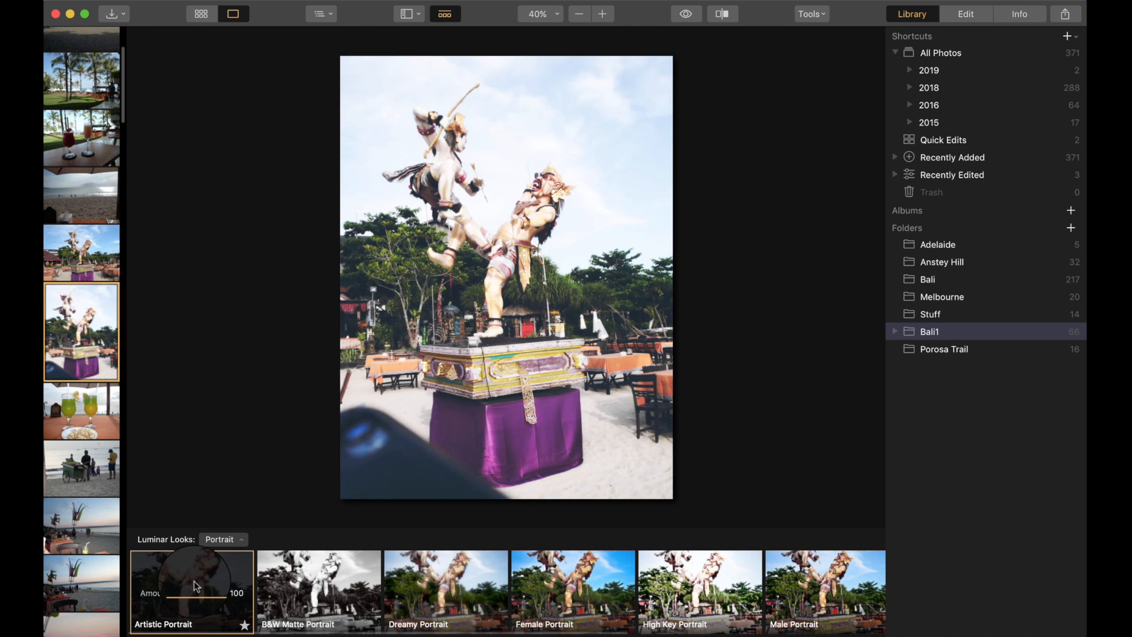
- Try the B&W Matte Portrait look on the statue photo, switching back to Artistic Portrait with an amount of 88
{"action": "left_click", "coordinate": [304, 583]}
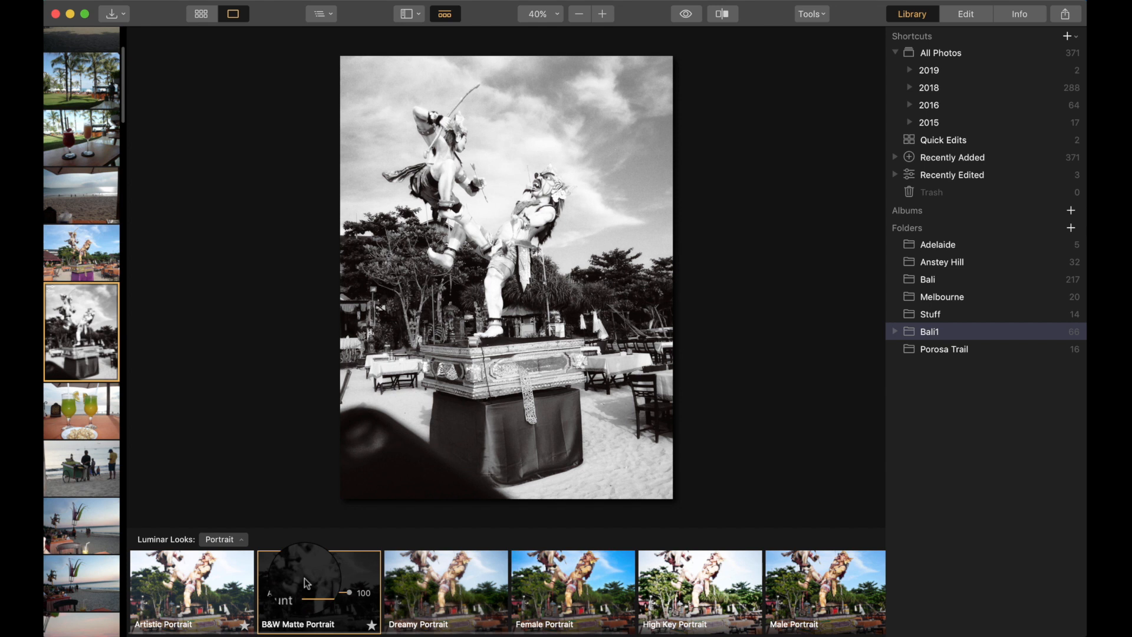
{"action": "mouse_move", "coordinate": [350, 593]}
{"action": "left_mouse_down"}
{"action": "mouse_move", "coordinate": [317, 592]}
{"action": "mouse_move", "coordinate": [350, 592]}
{"action": "left_mouse_up"}
{"action": "left_click", "coordinate": [201, 590]}
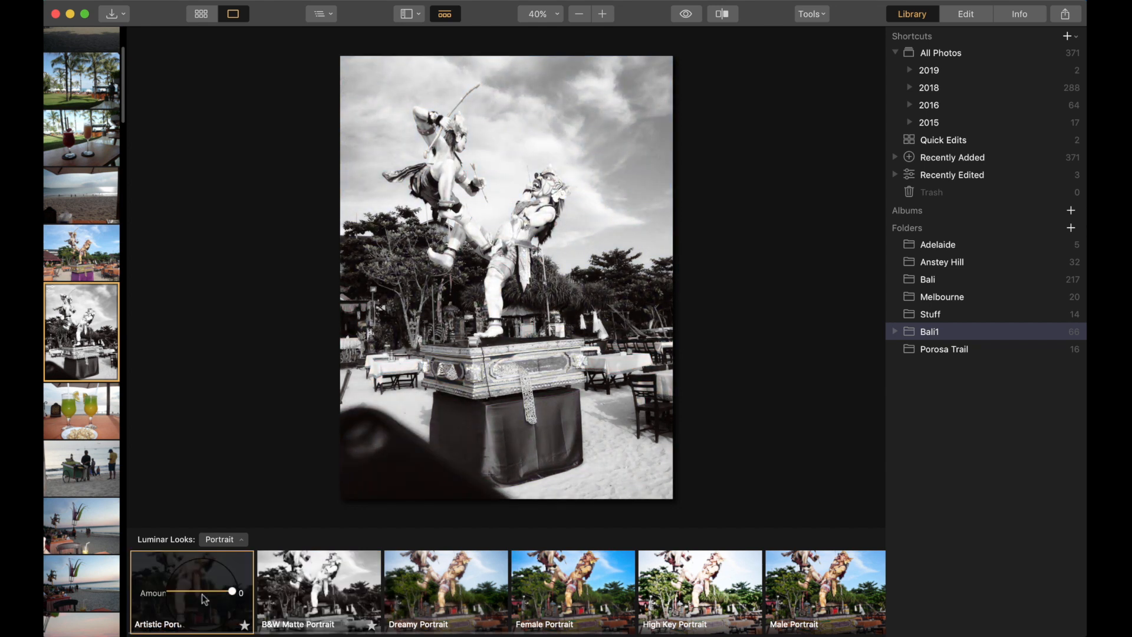
{"action": "mouse_move", "coordinate": [223, 592]}
{"action": "left_mouse_down"}
{"action": "mouse_move", "coordinate": [202, 593]}
{"action": "mouse_move", "coordinate": [217, 593]}
{"action": "left_mouse_up"}
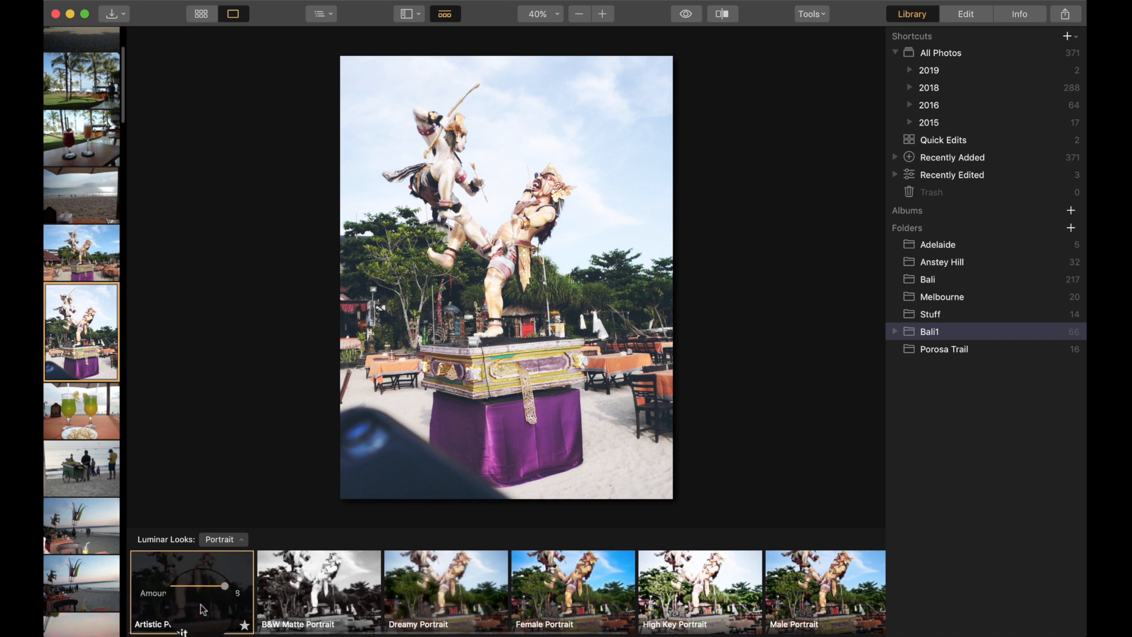
- Switch to the Landscape looks collection and apply AI Landscape Enhancer to the statue photo at an amount of 100
{"action": "left_click", "coordinate": [223, 541]}
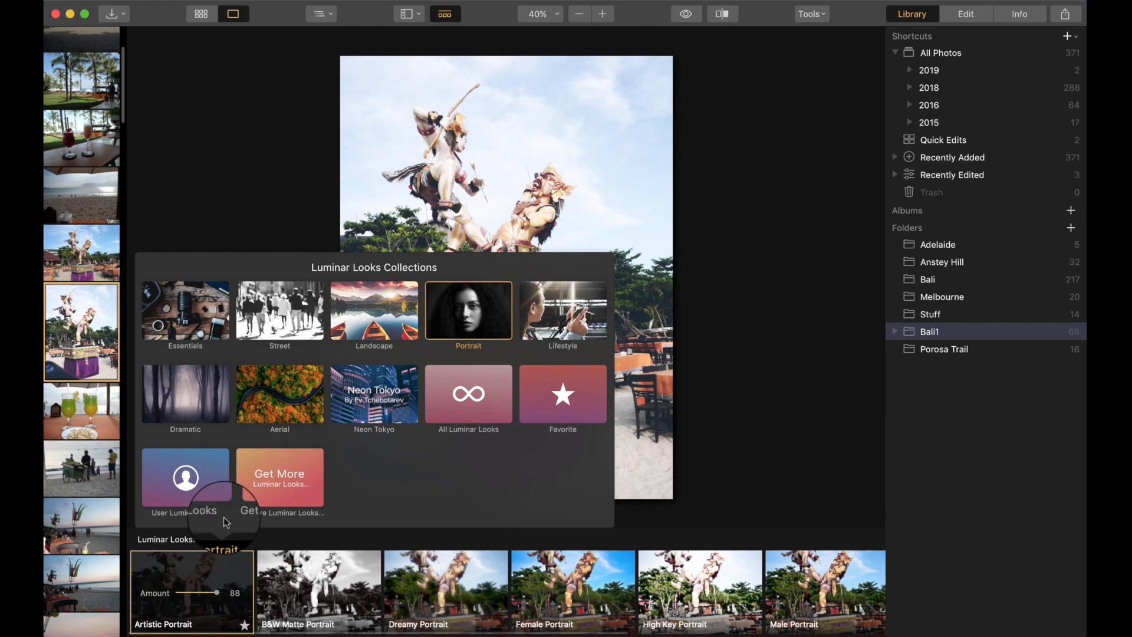
{"action": "left_click", "coordinate": [366, 327]}
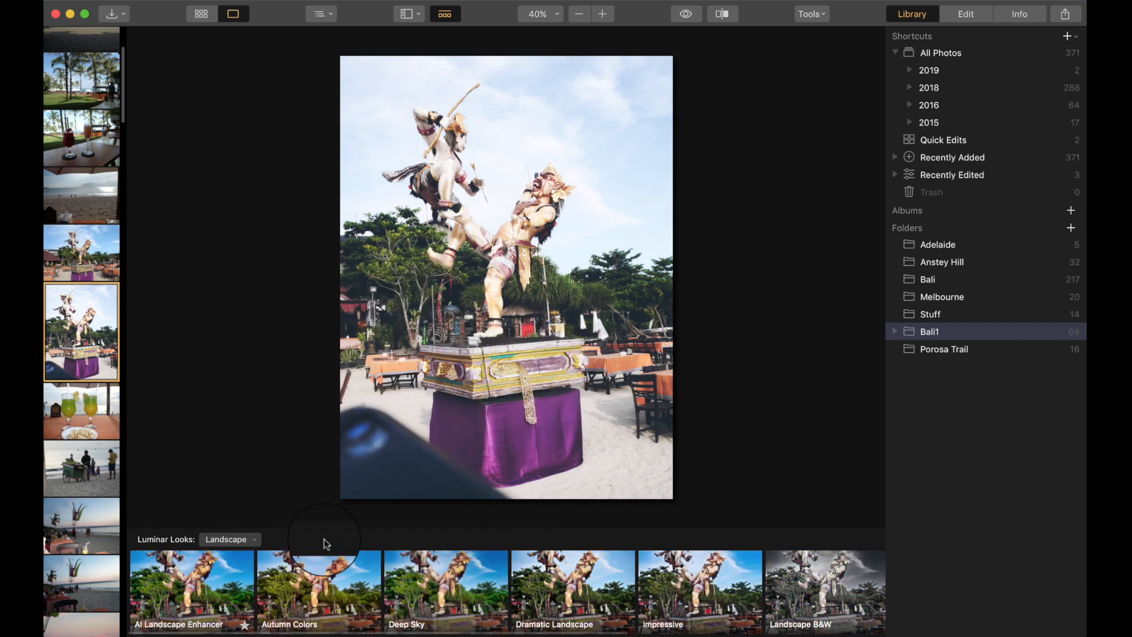
{"action": "left_click", "coordinate": [191, 602]}
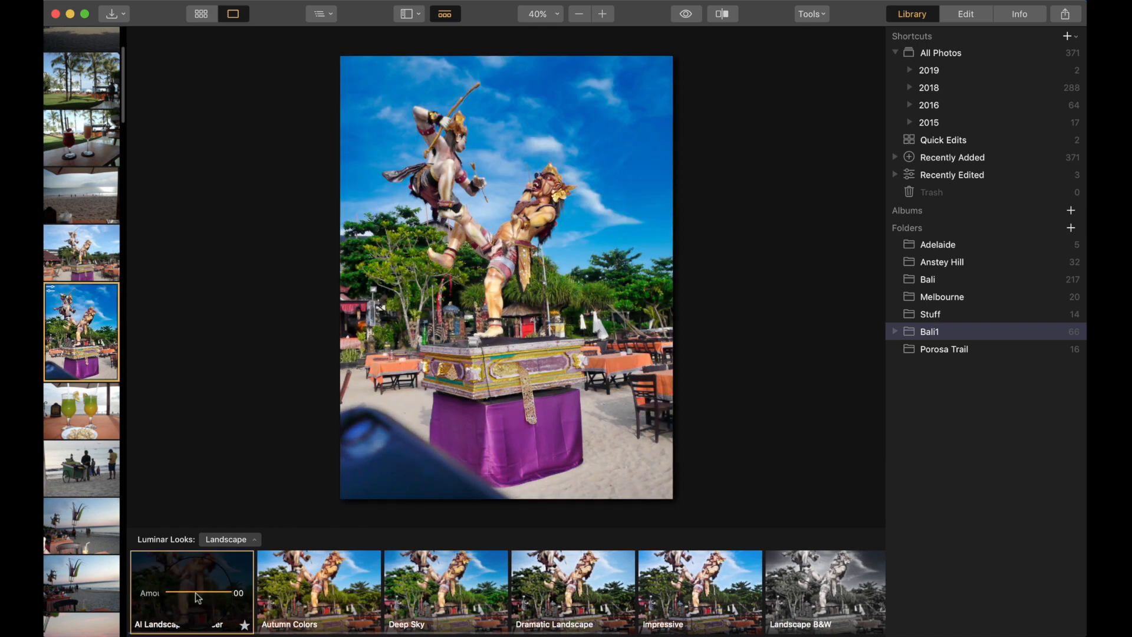
{"action": "mouse_move", "coordinate": [221, 593]}
{"action": "left_mouse_down"}
{"action": "mouse_move", "coordinate": [190, 594]}
{"action": "mouse_move", "coordinate": [224, 594]}
{"action": "left_mouse_up"}
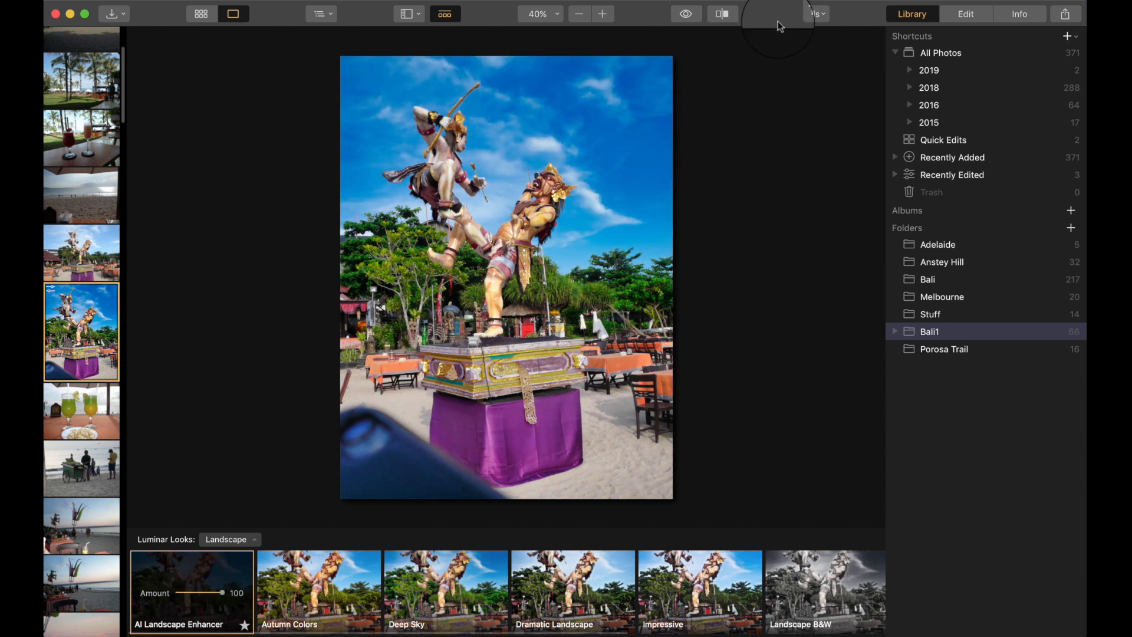
- Compare the enhanced statue photo with its original in the split before/after view and the quick preview, examining the figures and sky up close
{"action": "left_click", "coordinate": [722, 14]}
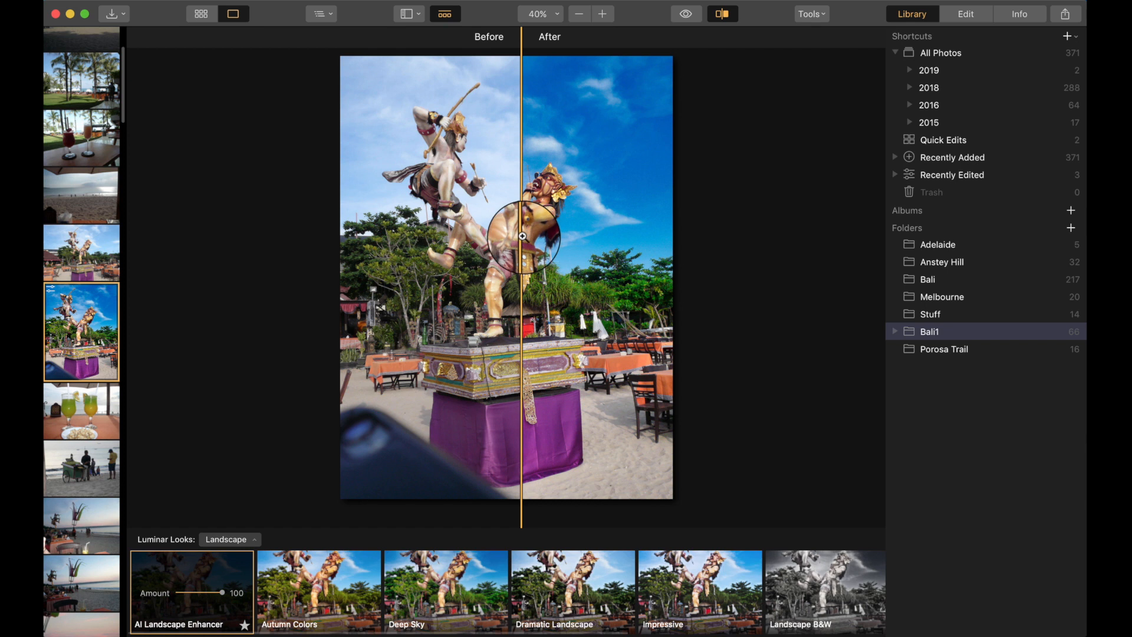
{"action": "scroll", "coordinate": [523, 236], "scroll_direction": "up", "scroll_amount": 10}
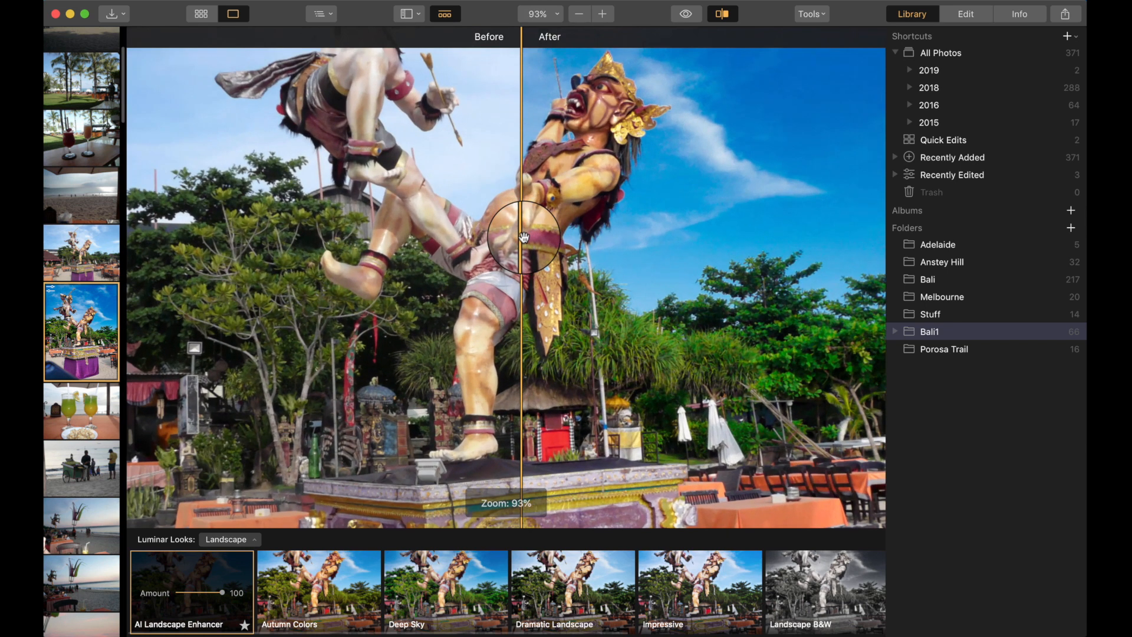
{"action": "scroll", "coordinate": [695, 194], "scroll_direction": "up", "scroll_amount": 5}
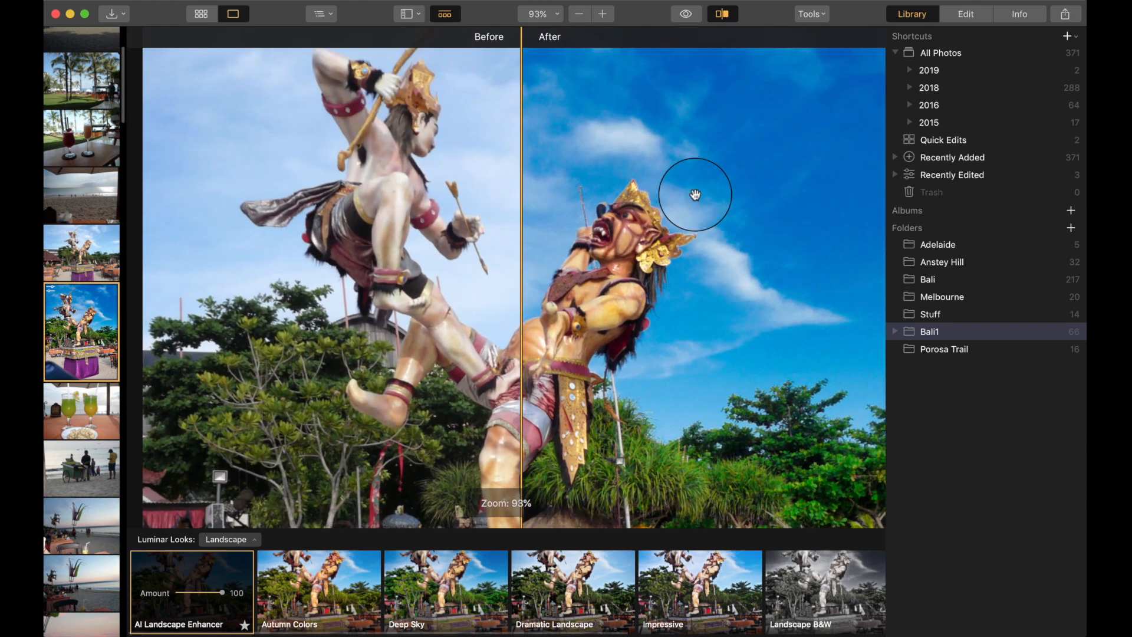
{"action": "scroll", "coordinate": [695, 194], "scroll_direction": "right", "scroll_amount": 5}
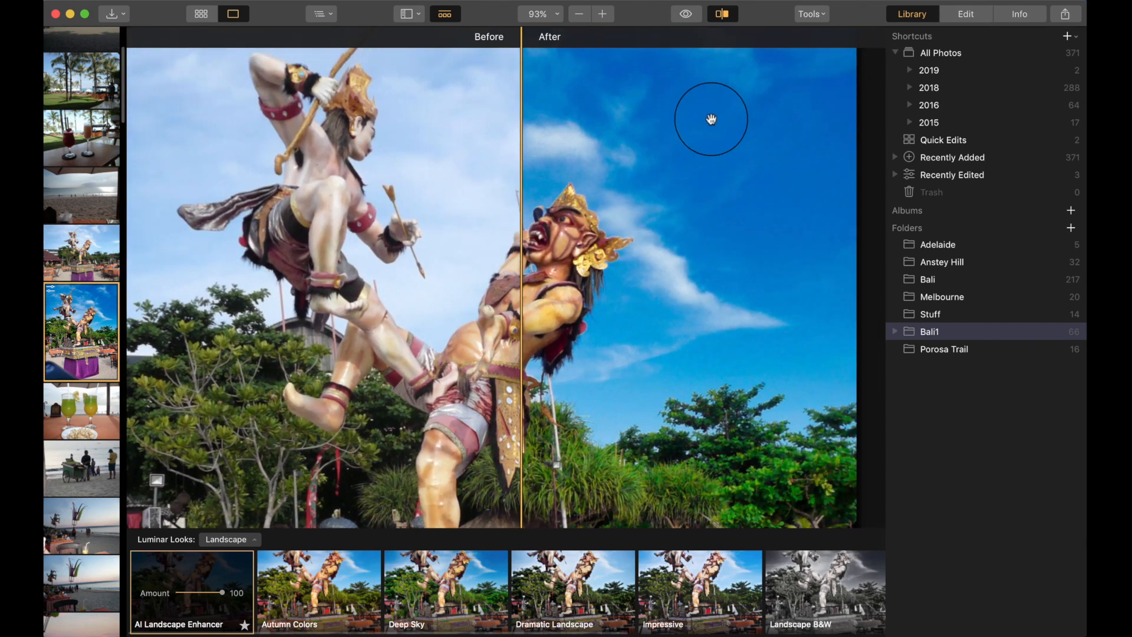
{"action": "left_click", "coordinate": [721, 14]}
{"action": "left_click", "coordinate": [681, 16]}
{"action": "left_click", "coordinate": [681, 17]}
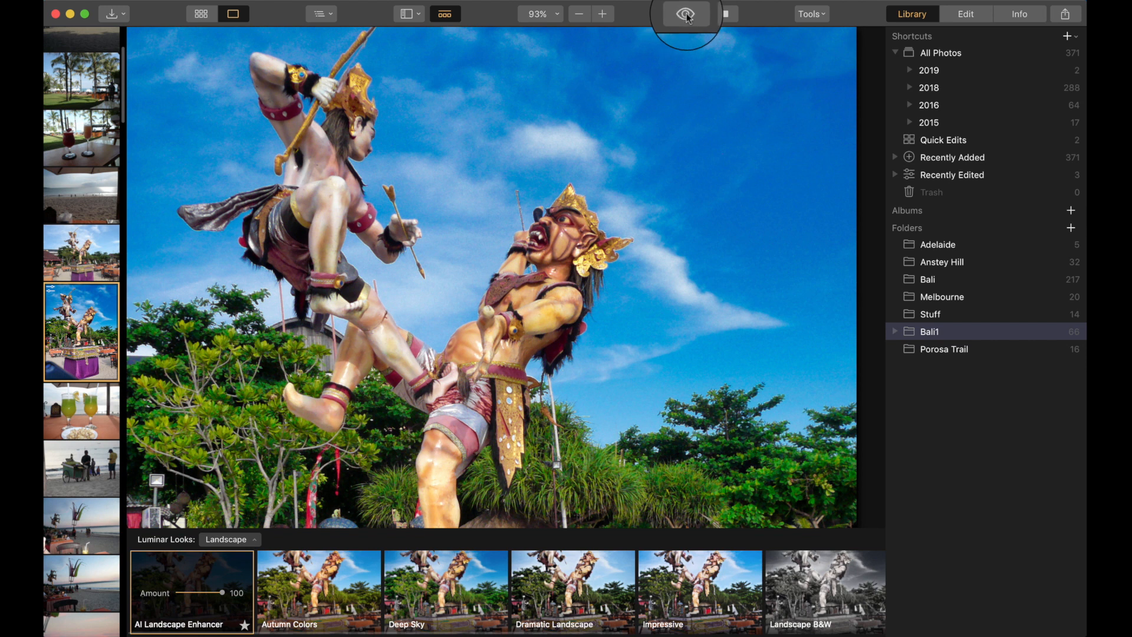
- Switch the statue photo to editing and reset all its adjustments
{"action": "left_click", "coordinate": [966, 14]}
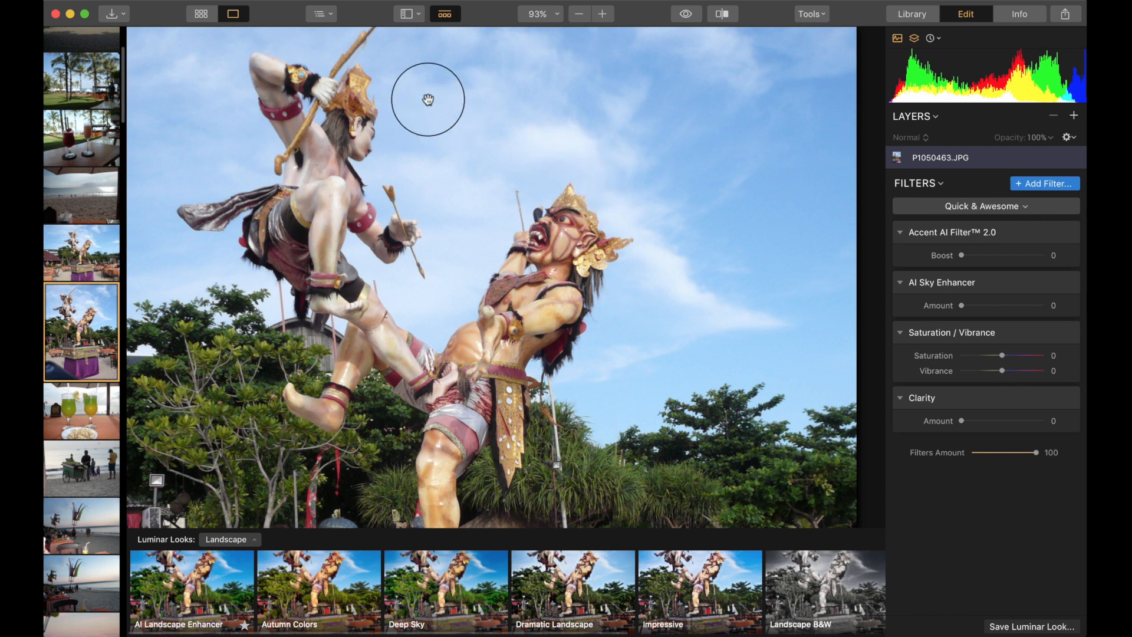
{"action": "left_click", "coordinate": [275, 2]}
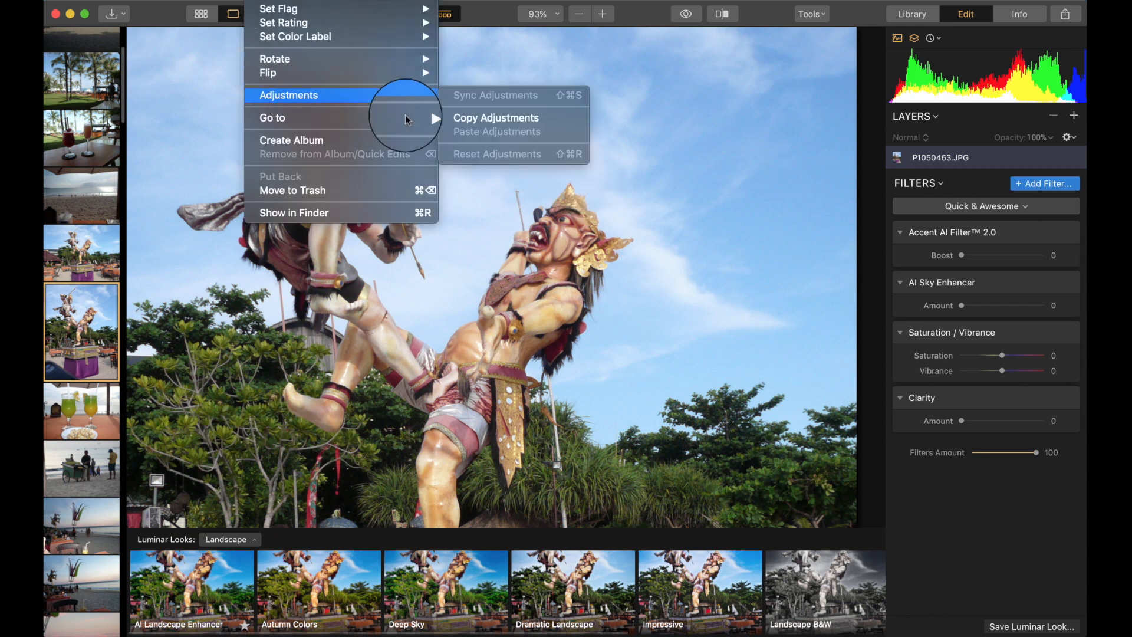
{"action": "mouse_move", "coordinate": [436, 94]}
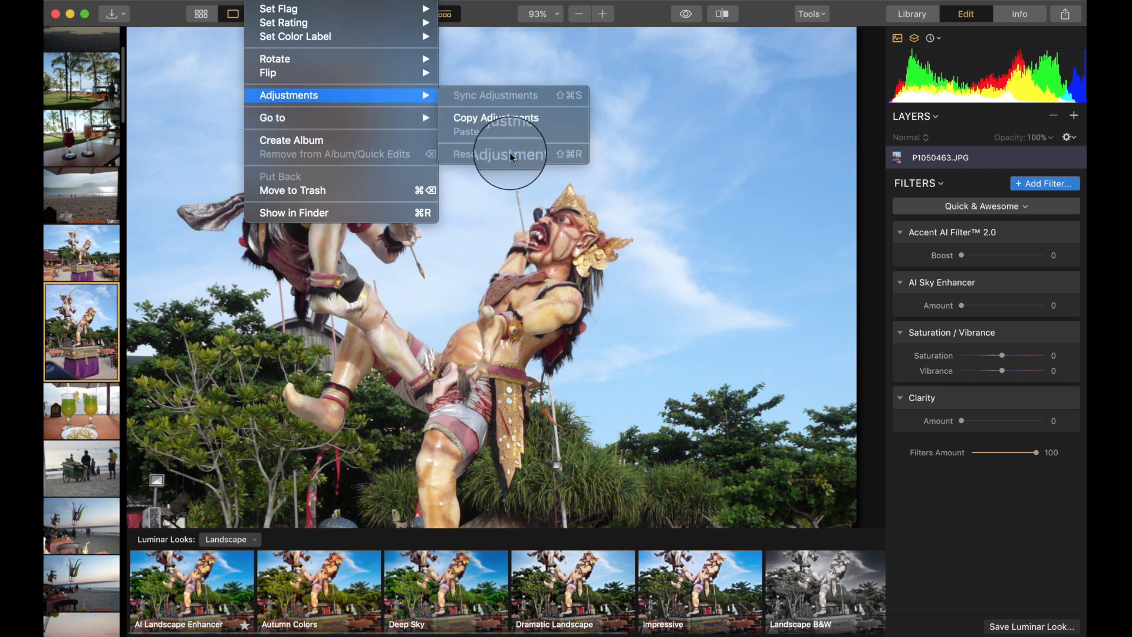
{"action": "left_click", "coordinate": [822, 222]}
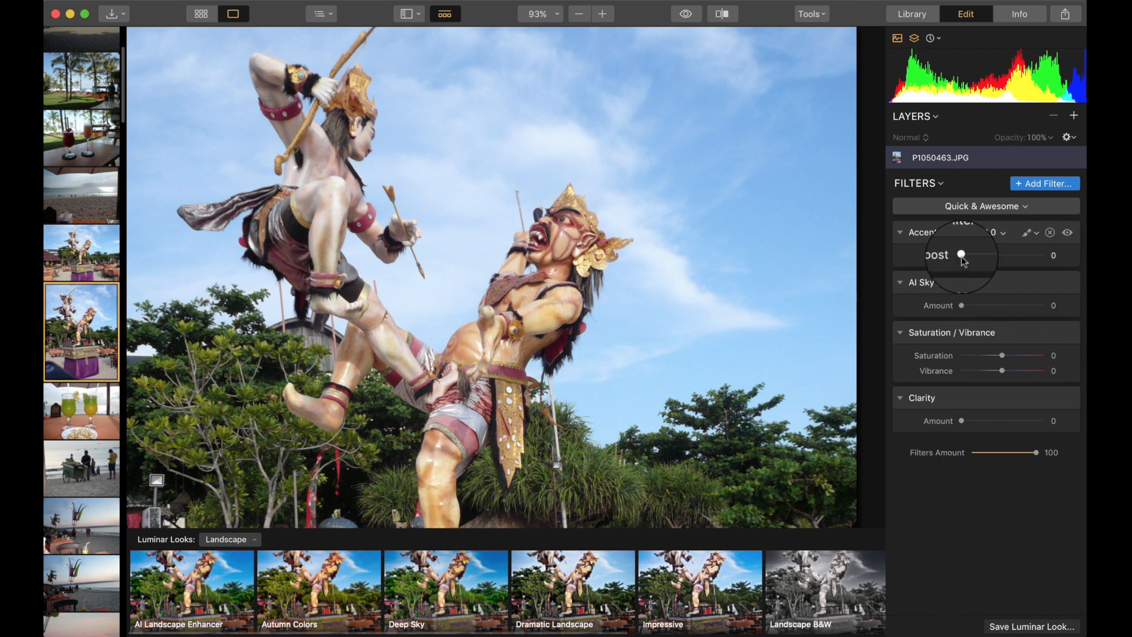
- Set the Accent AI Filter boost to 100 and the AI Sky Enhancer amount to 50 on the statue photo
{"action": "left_click_drag", "start_coordinate": [961, 258], "coordinate": [1051, 260]}
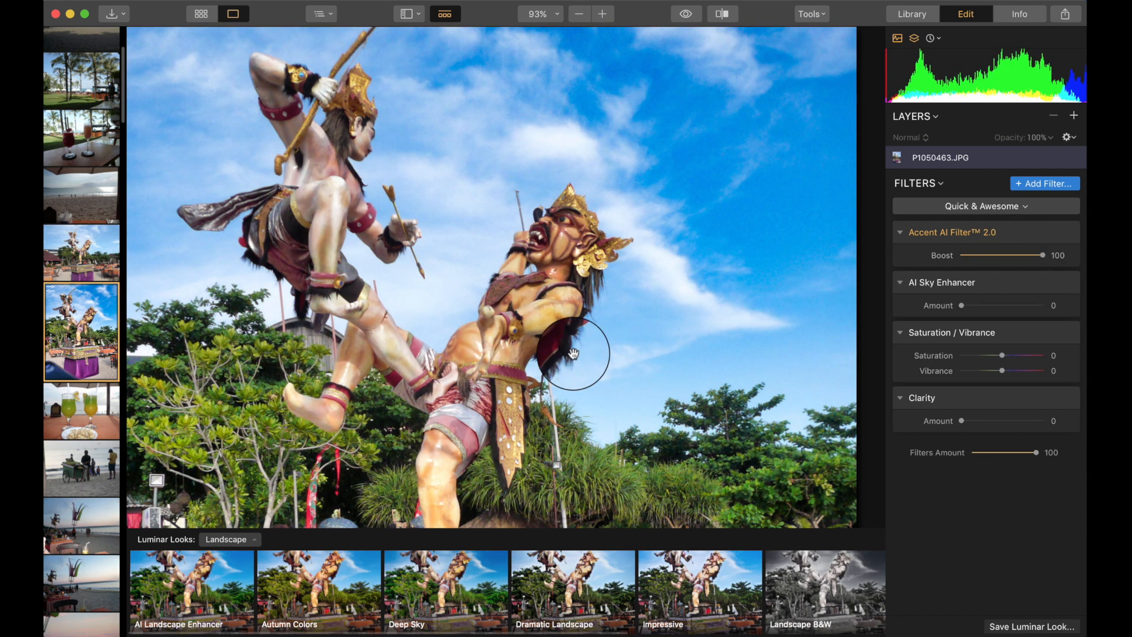
{"action": "left_click", "coordinate": [569, 354]}
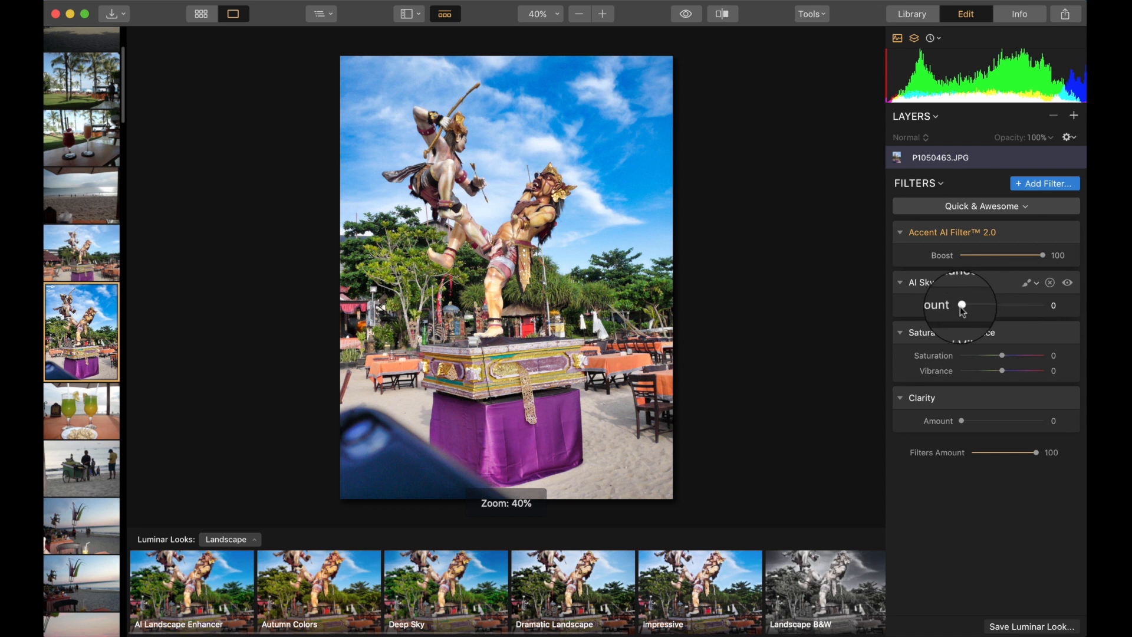
{"action": "left_click_drag", "start_coordinate": [961, 306], "coordinate": [1008, 305]}
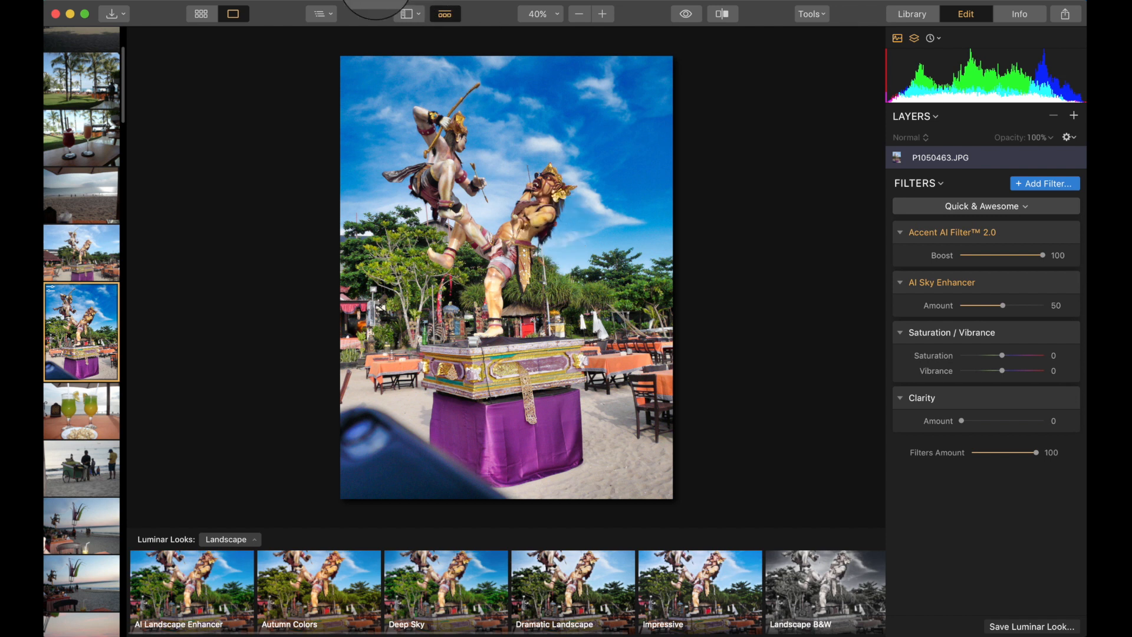
- Create a folder named "Luminar Images" inside Porosa Trail and add it to the library
{"action": "left_click", "coordinate": [154, 2]}
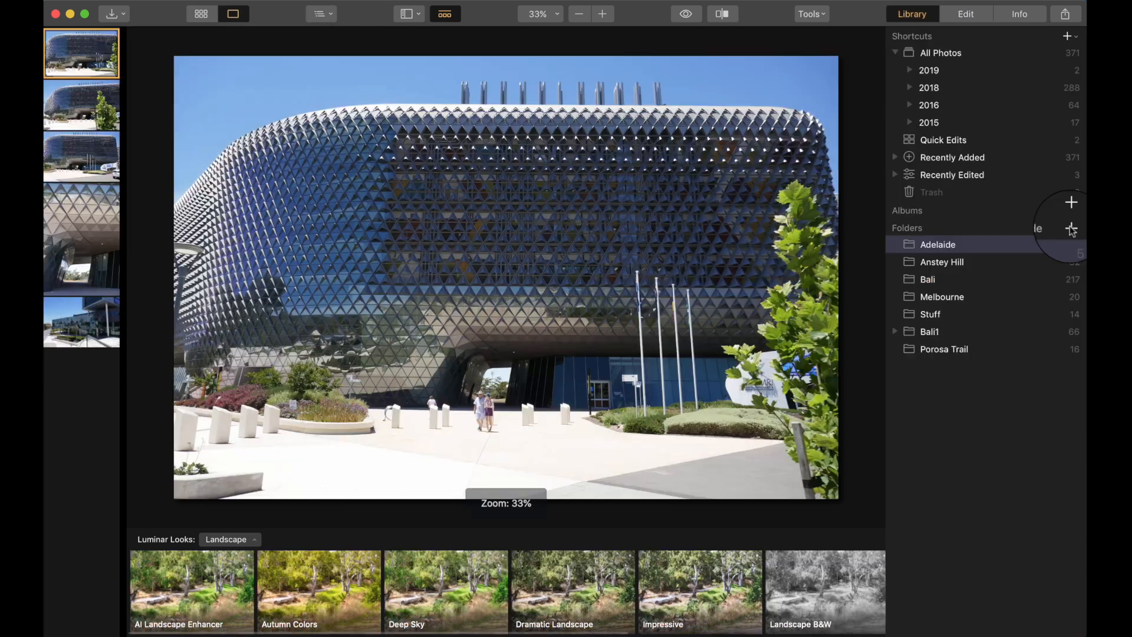
{"action": "left_click", "coordinate": [1071, 228]}
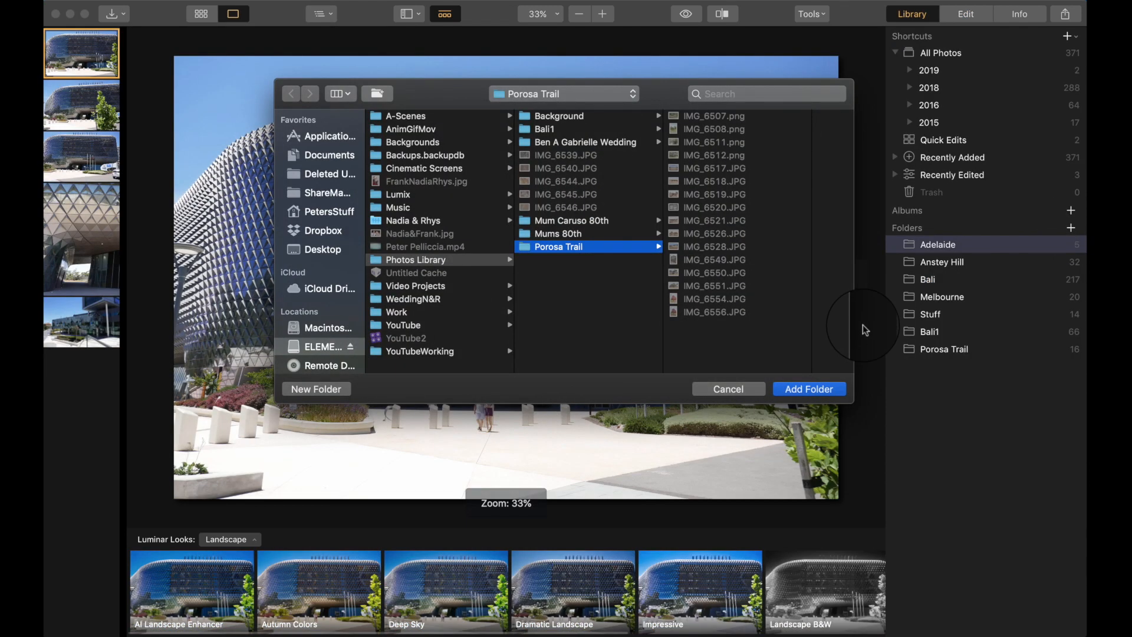
{"action": "left_click", "coordinate": [328, 395]}
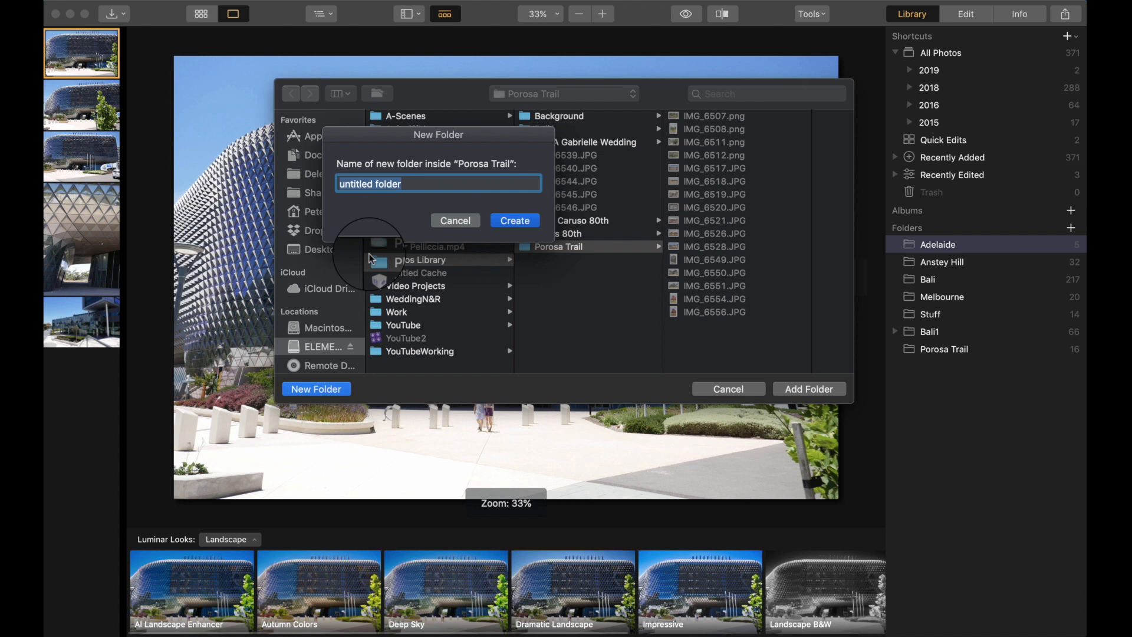
{"action": "type", "text": "Luminar Image"}
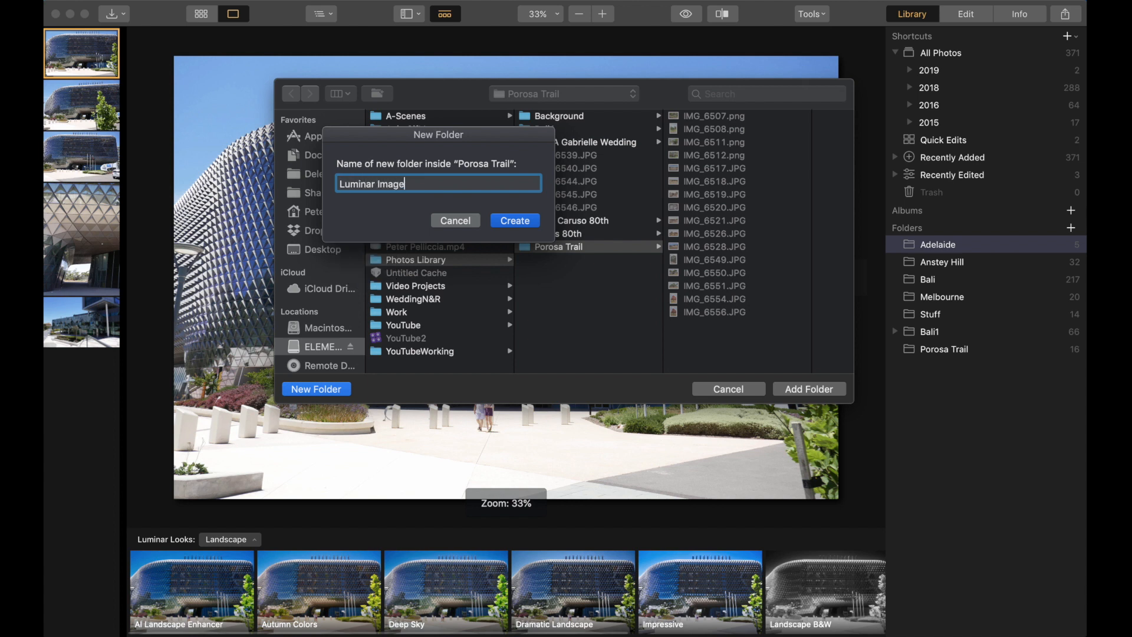
{"action": "left_click", "coordinate": [513, 221]}
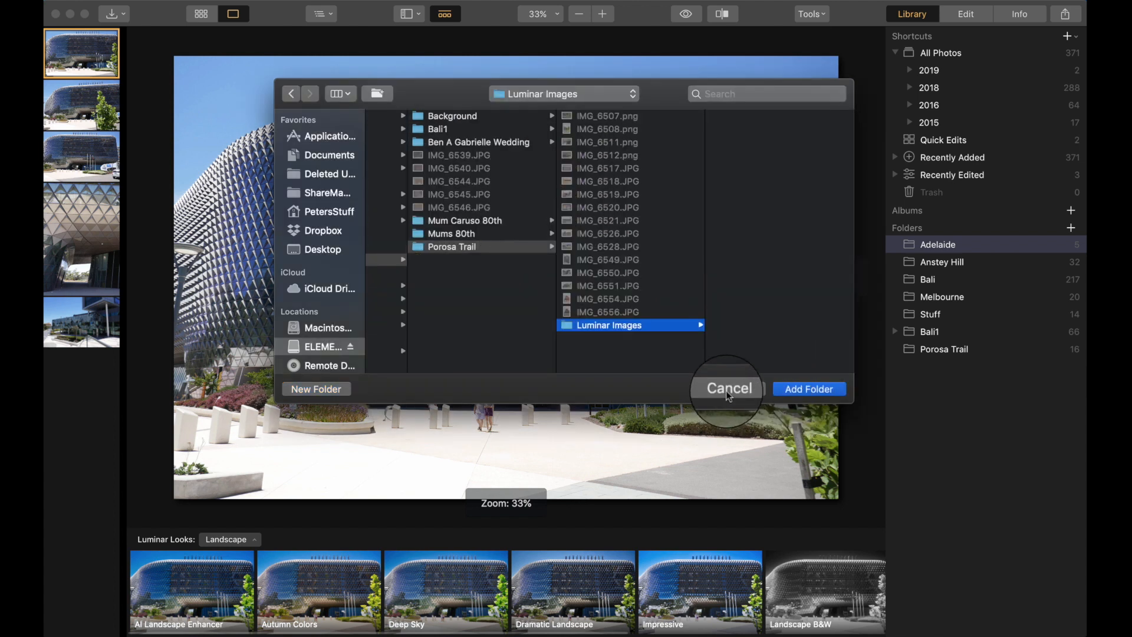
{"action": "left_click", "coordinate": [816, 389]}
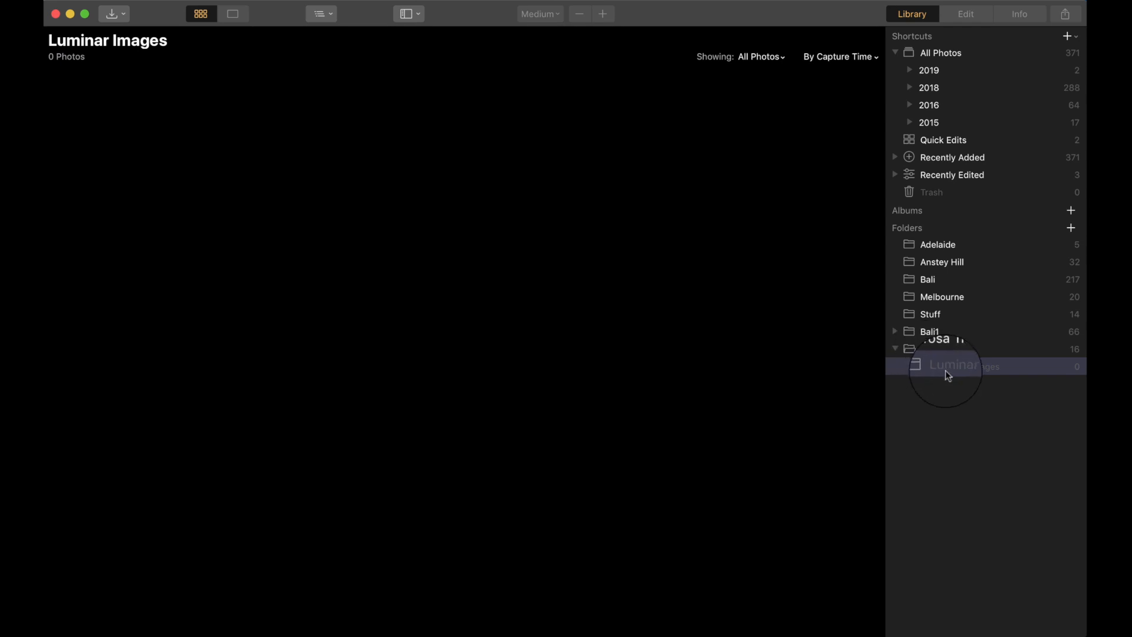
- Look through the Luminar Images, Porosa Trail and Bali1 folders in the library
{"action": "left_click_drag", "start_coordinate": [948, 376], "coordinate": [923, 366]}
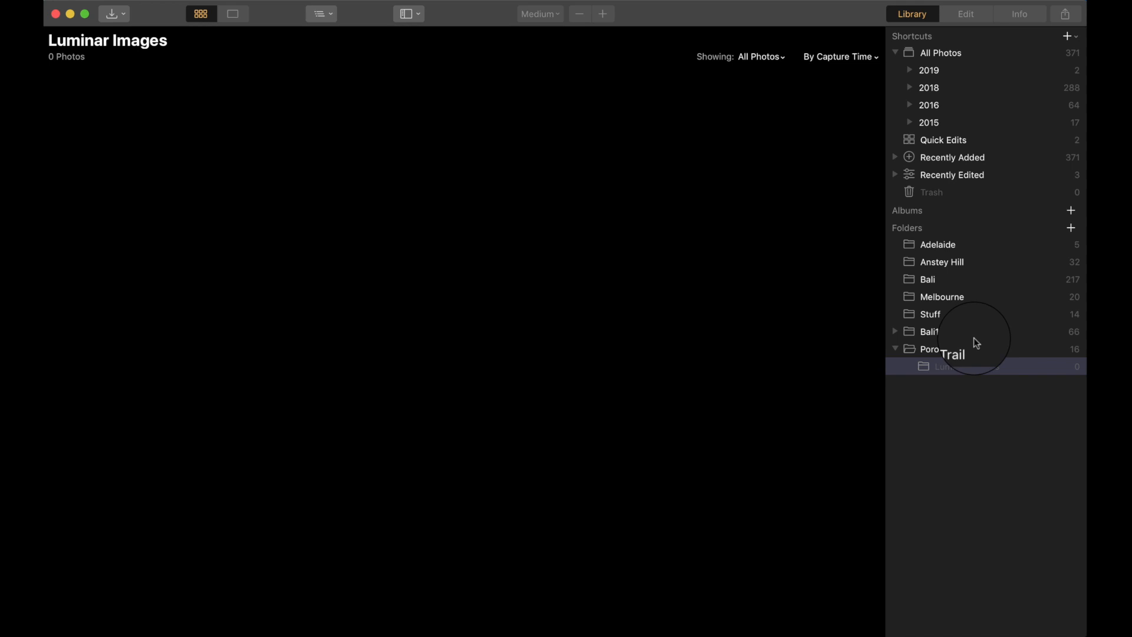
{"action": "left_click", "coordinate": [940, 353]}
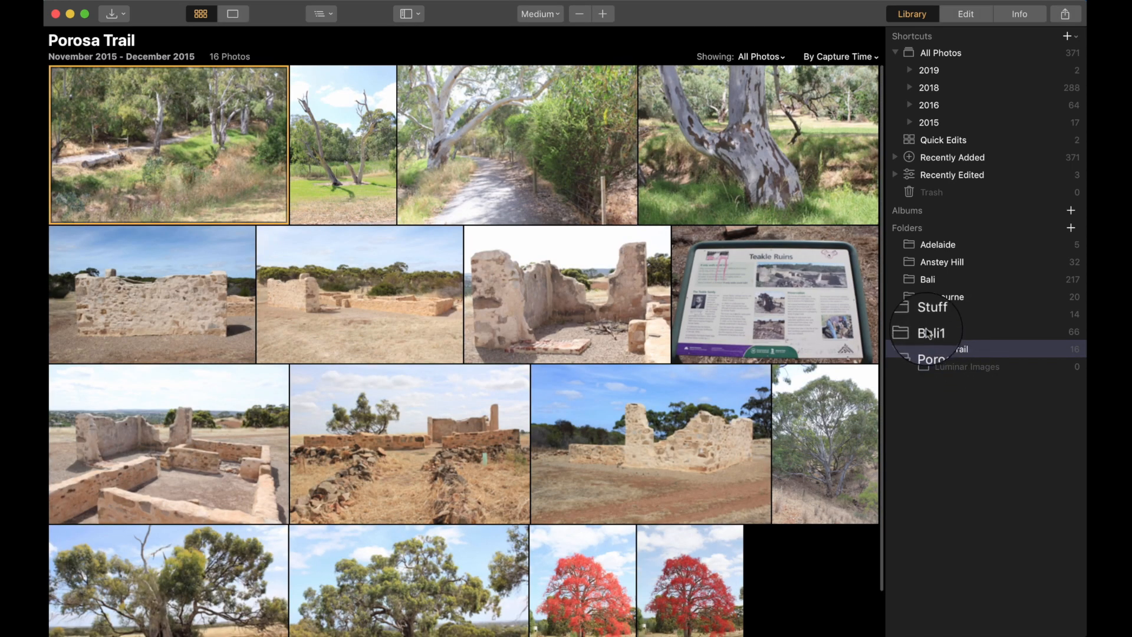
{"action": "left_click", "coordinate": [928, 334]}
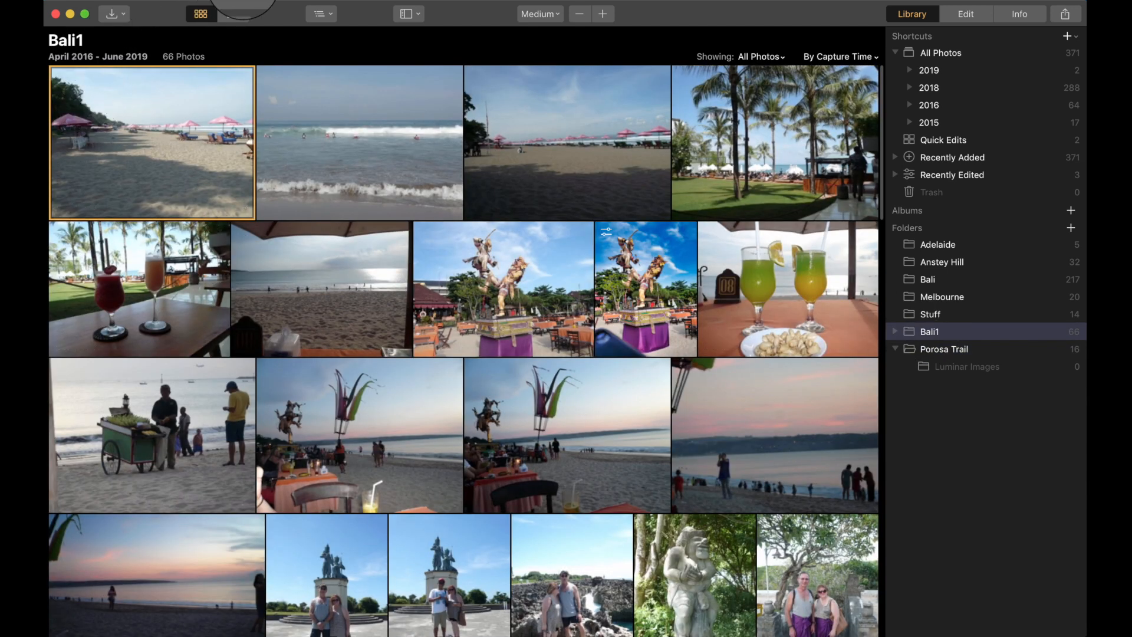
{"action": "left_click", "coordinate": [262, 0]}
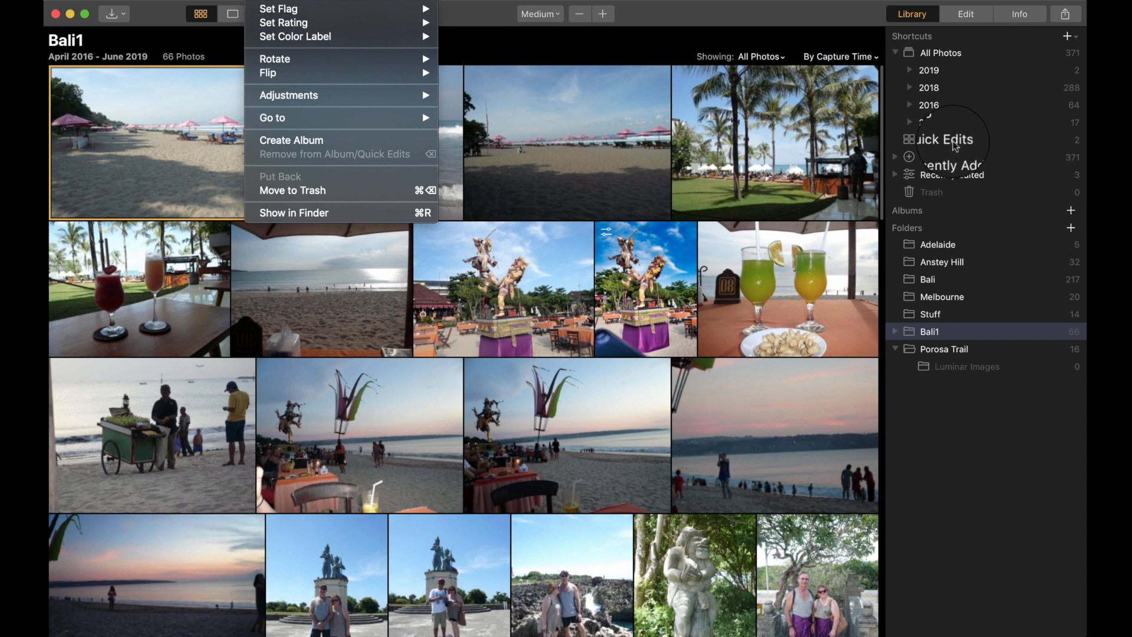
{"action": "key", "text": "Escape"}
- Show the recently edited photos and open the two-figure statue photo in single-image view
{"action": "left_click", "coordinate": [956, 177]}
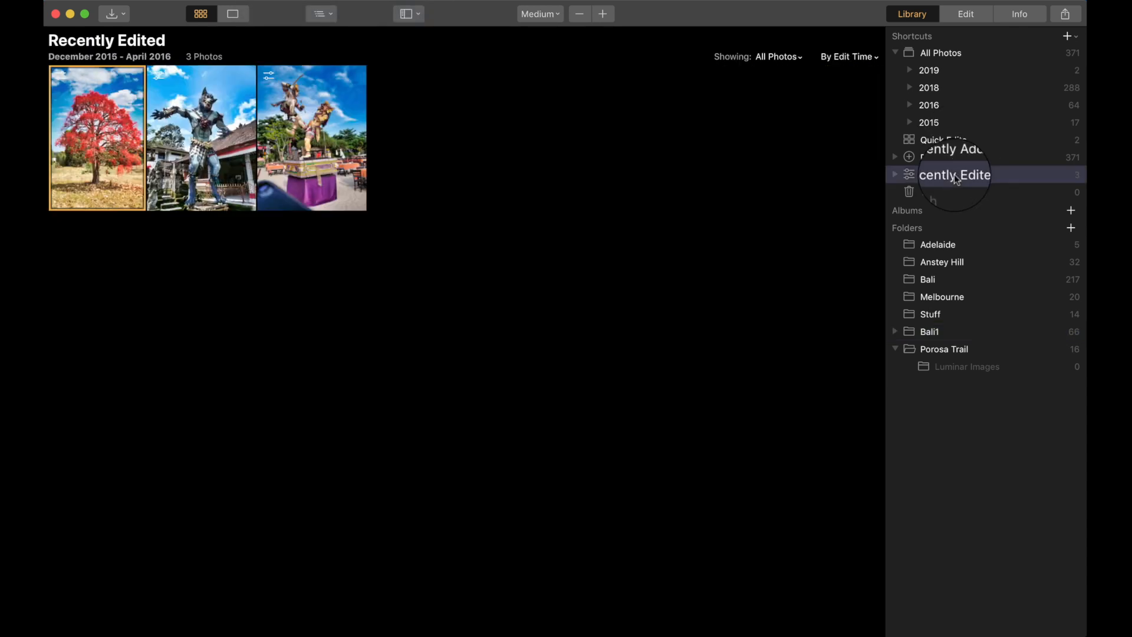
{"action": "left_click", "coordinate": [312, 139]}
{"action": "double_click", "coordinate": [313, 140]}
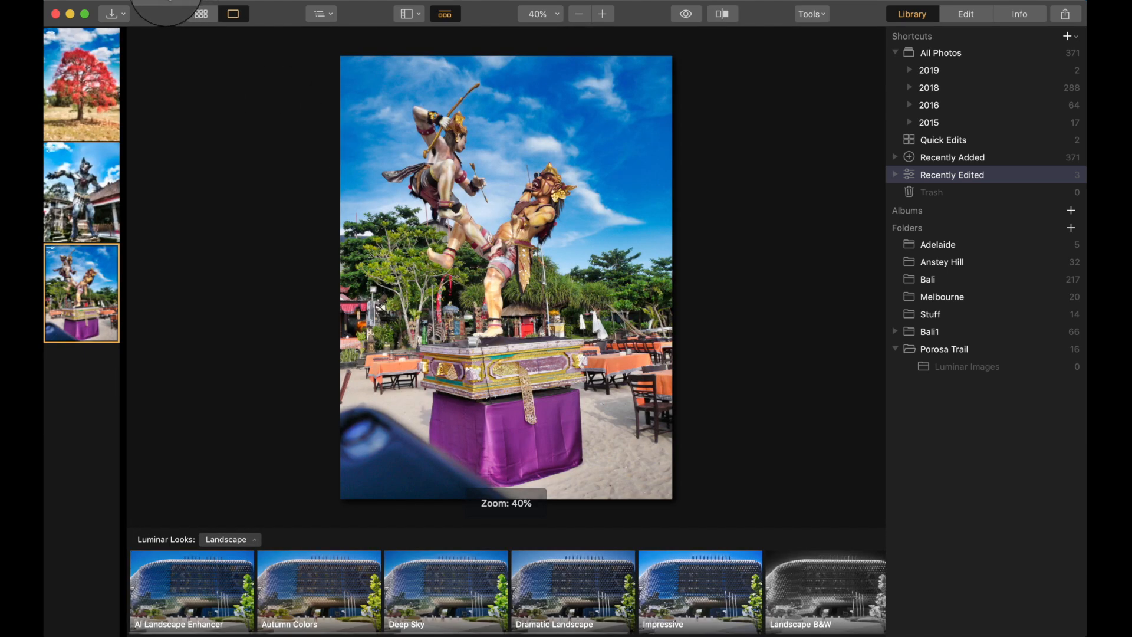
- Export the edited statue photo as a JPEG named "Warriors" into the Luminar Images folder
{"action": "left_click", "coordinate": [151, 1]}
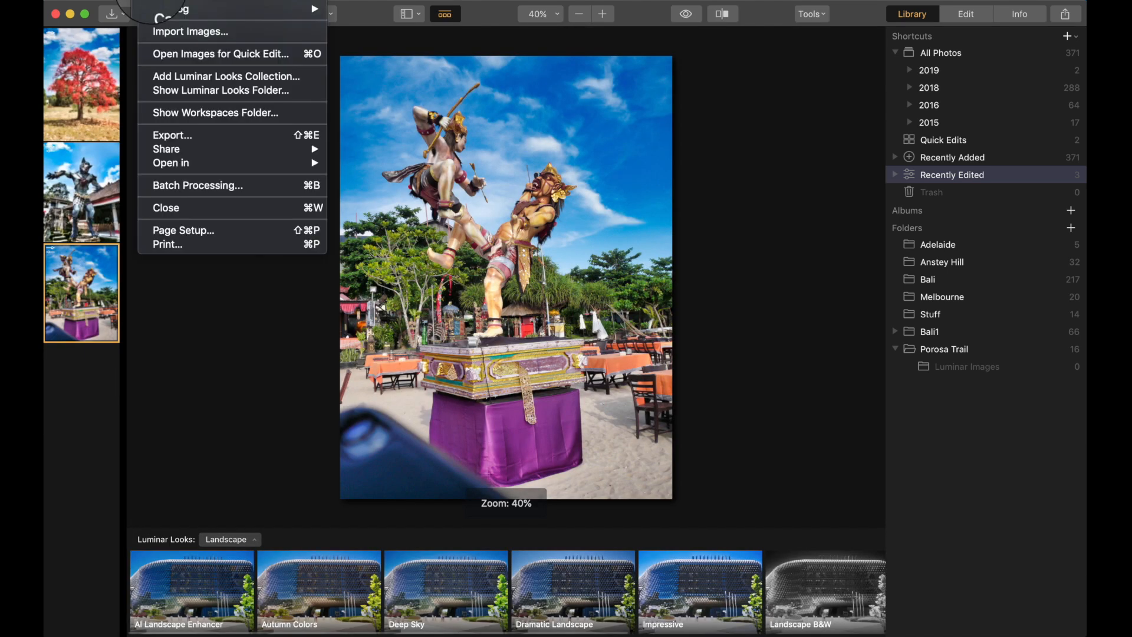
{"action": "left_click", "coordinate": [168, 137]}
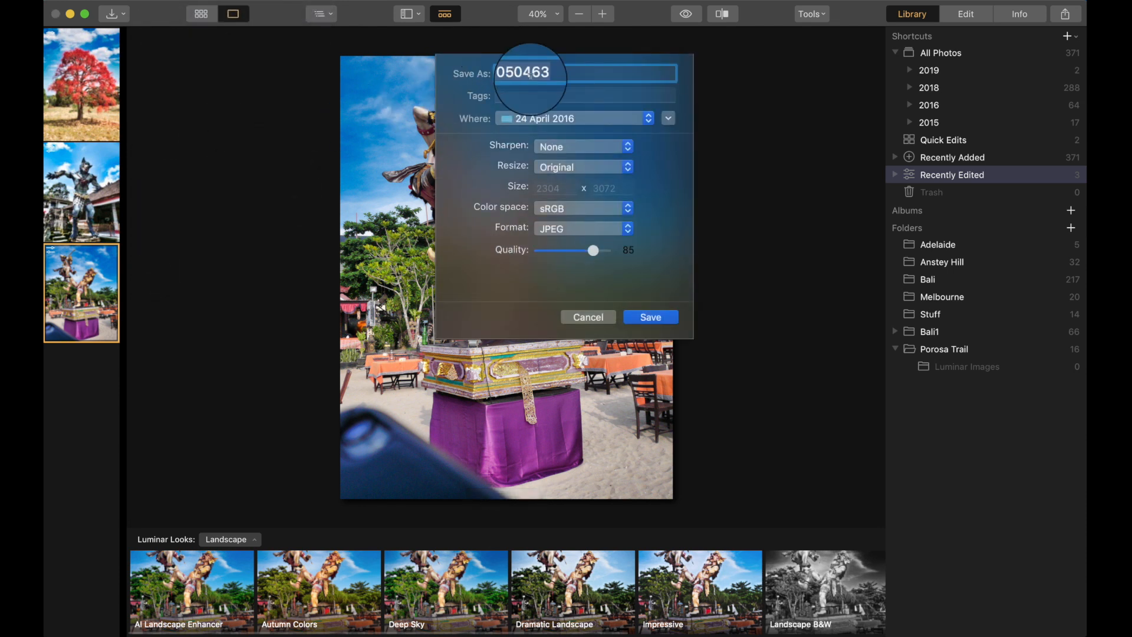
{"action": "type", "text": "Warriors"}
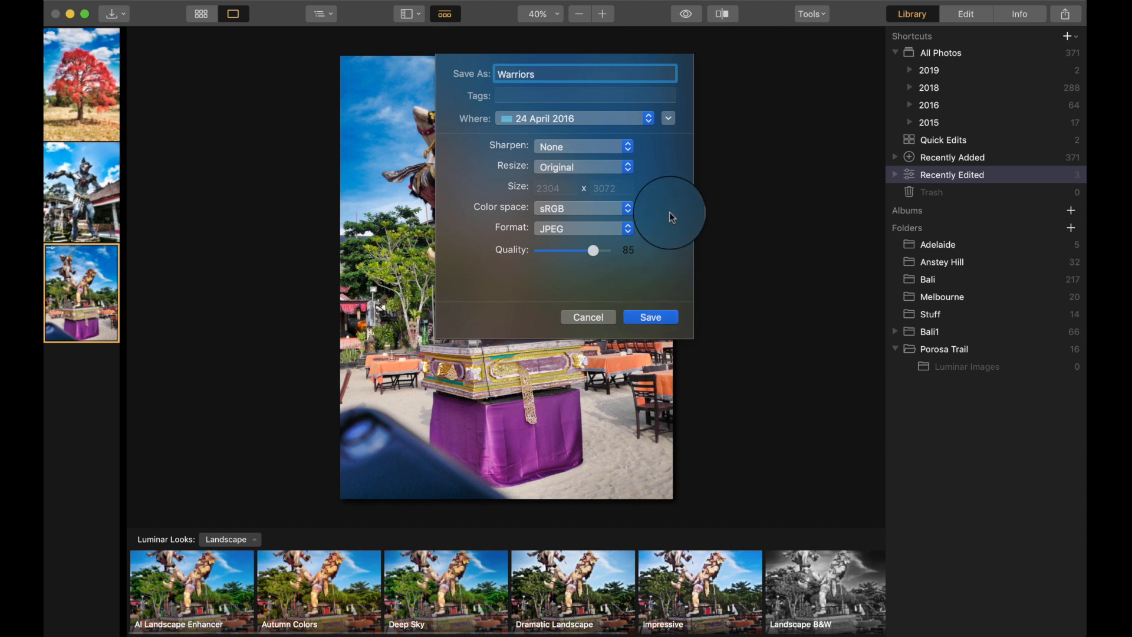
{"action": "left_click", "coordinate": [648, 120]}
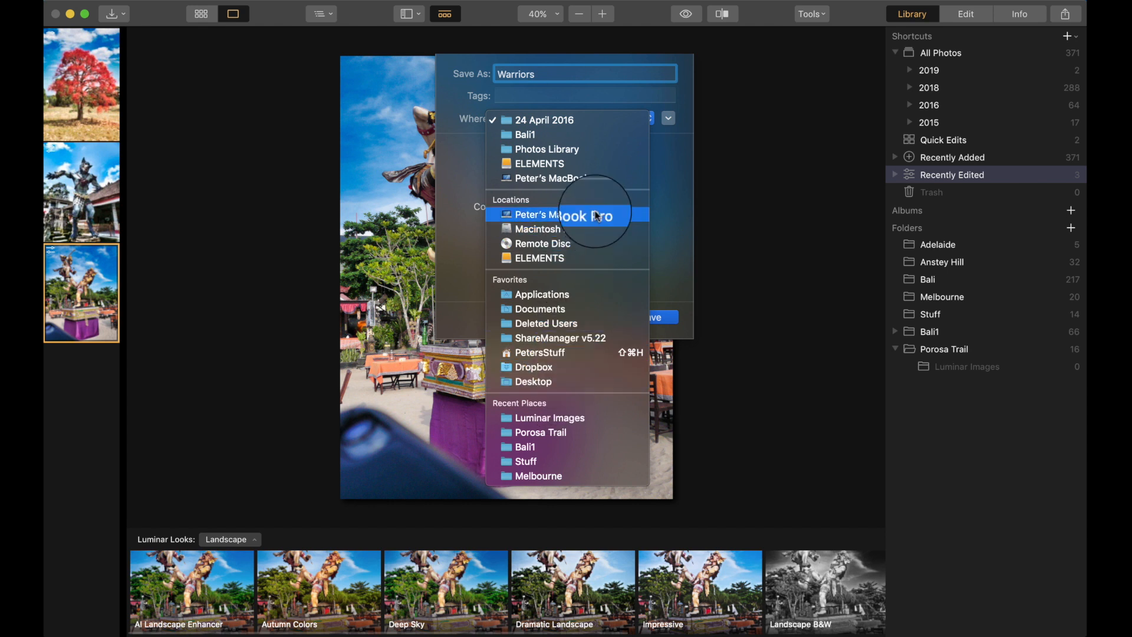
{"action": "left_click", "coordinate": [553, 420]}
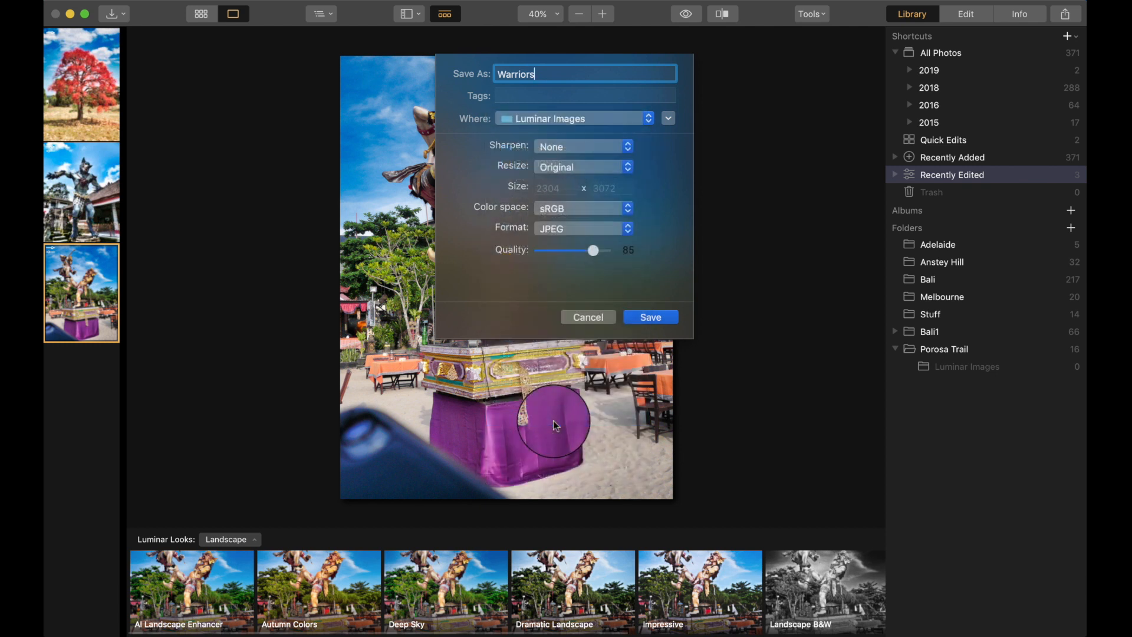
{"action": "left_click", "coordinate": [656, 315]}
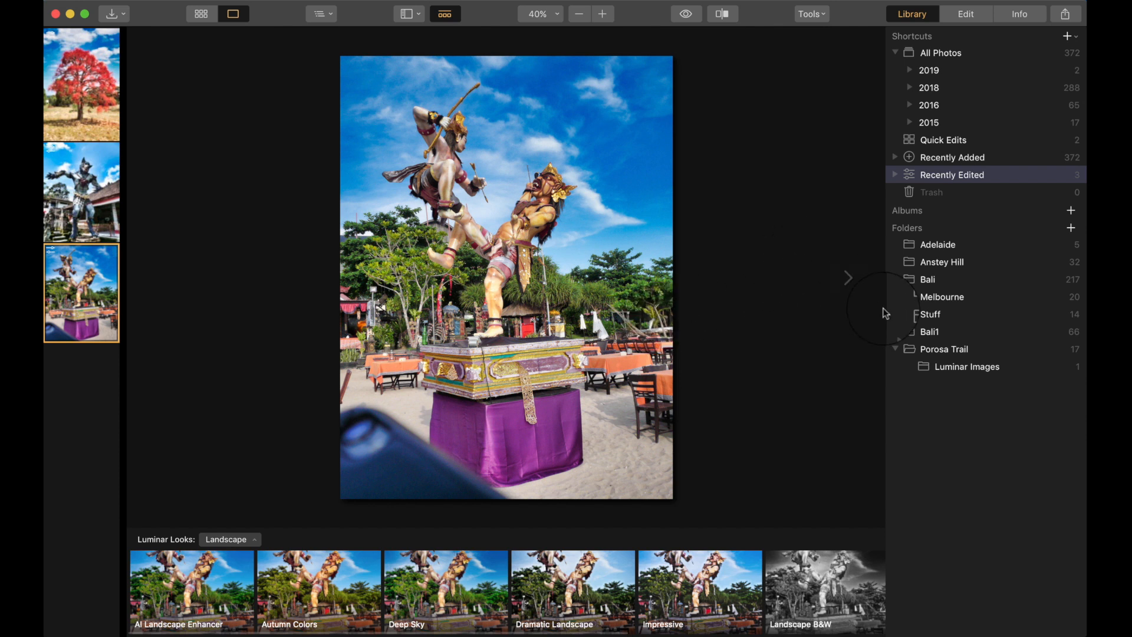
- Show the photos of the Stuff folder and hide the side panel
{"action": "left_click", "coordinate": [915, 321]}
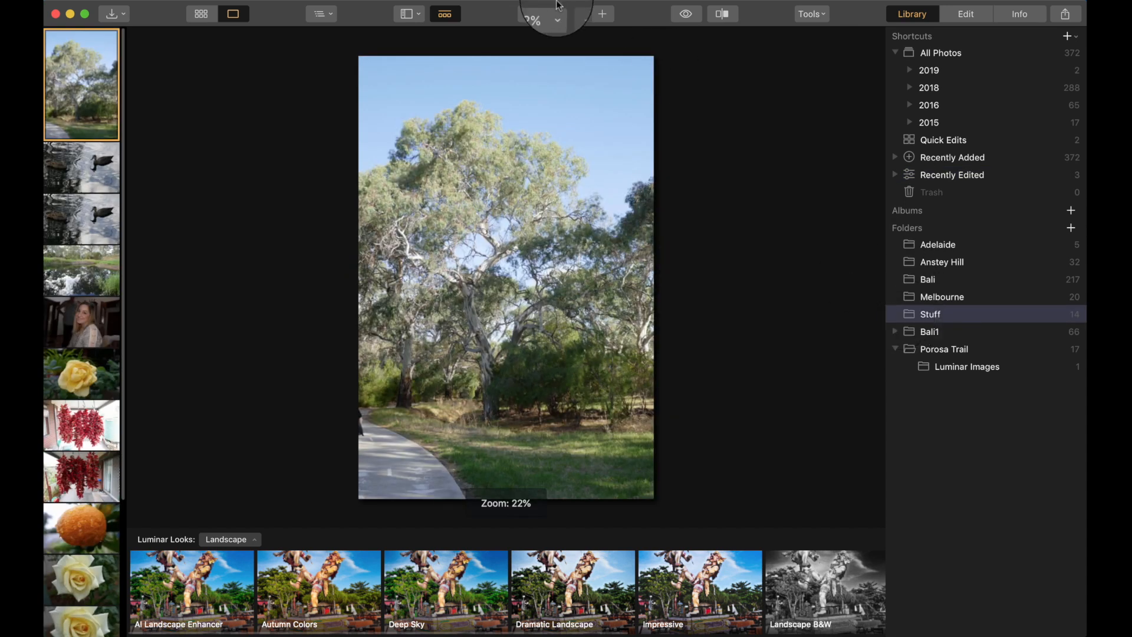
{"action": "left_click", "coordinate": [401, 16]}
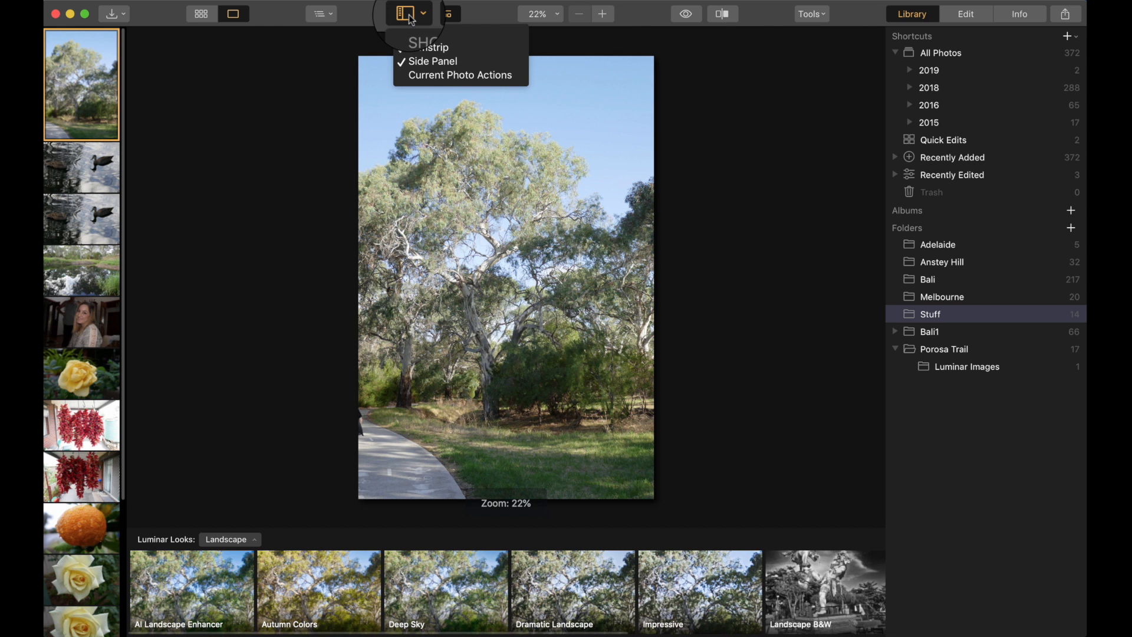
{"action": "left_click", "coordinate": [289, 169]}
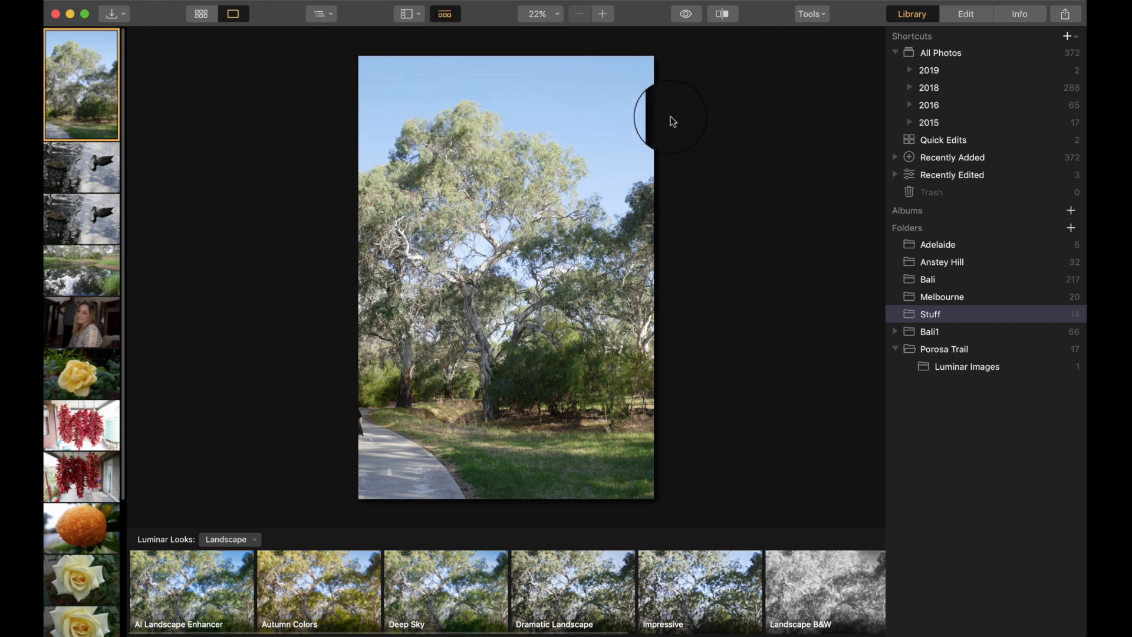
{"action": "left_click", "coordinate": [911, 18]}
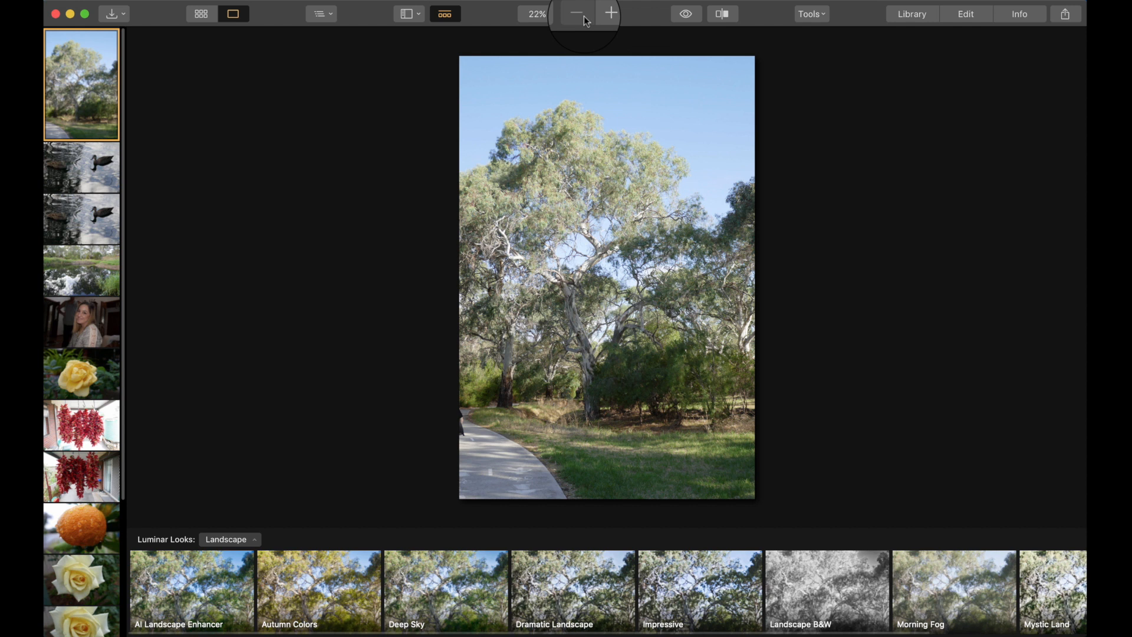
- Toggle the Luminar Looks strip and examine the display options for the filmstrip, side panel and photo actions
{"action": "left_click", "coordinate": [445, 15]}
{"action": "left_click", "coordinate": [445, 15]}
{"action": "left_click", "coordinate": [445, 15]}
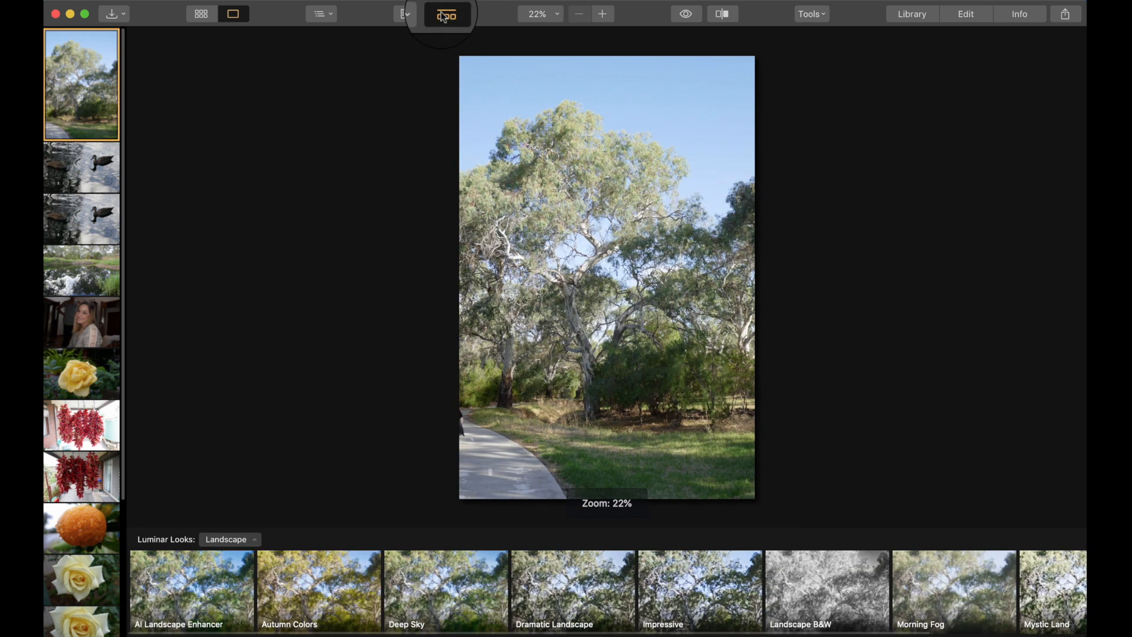
{"action": "left_click", "coordinate": [445, 15]}
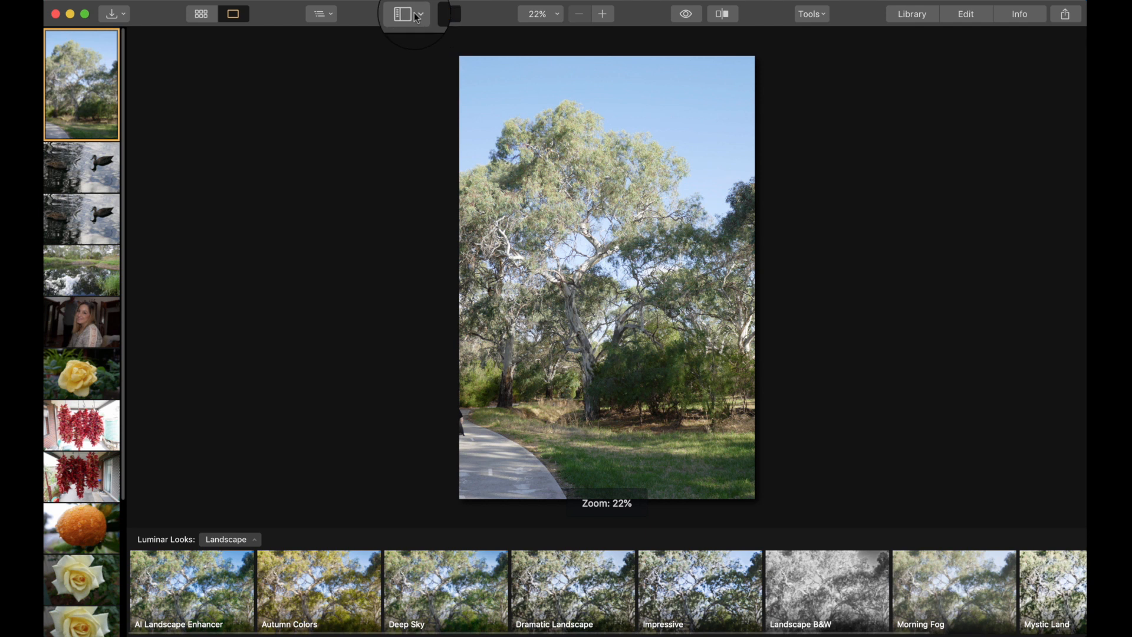
{"action": "left_click", "coordinate": [416, 16]}
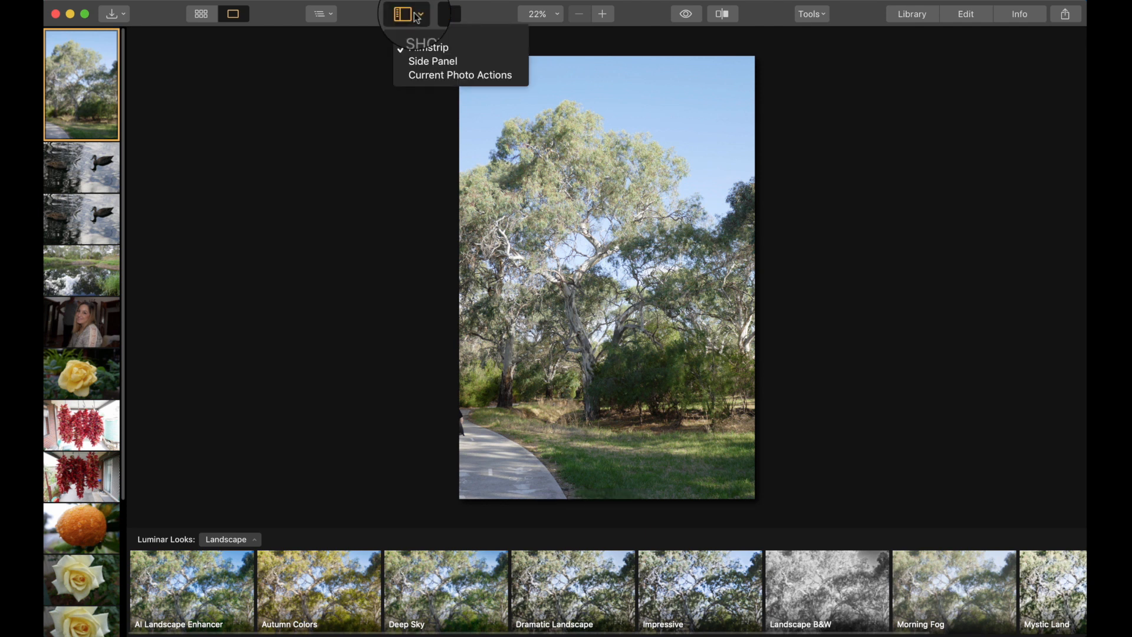
{"action": "left_click", "coordinate": [417, 16]}
{"action": "left_click", "coordinate": [321, 14]}
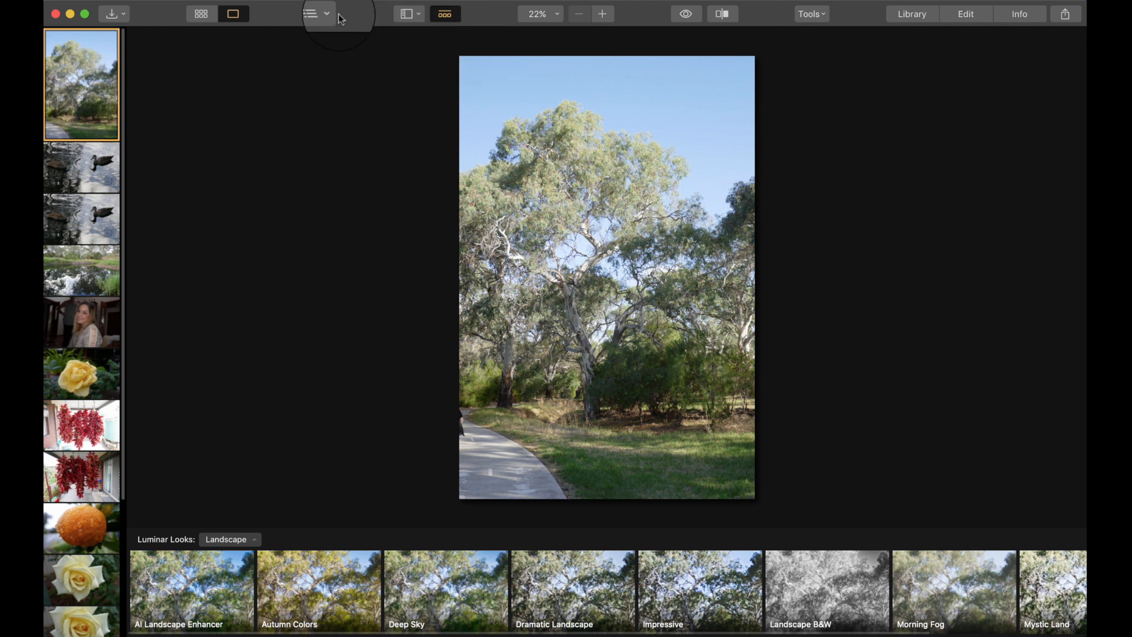
{"action": "left_click", "coordinate": [322, 17]}
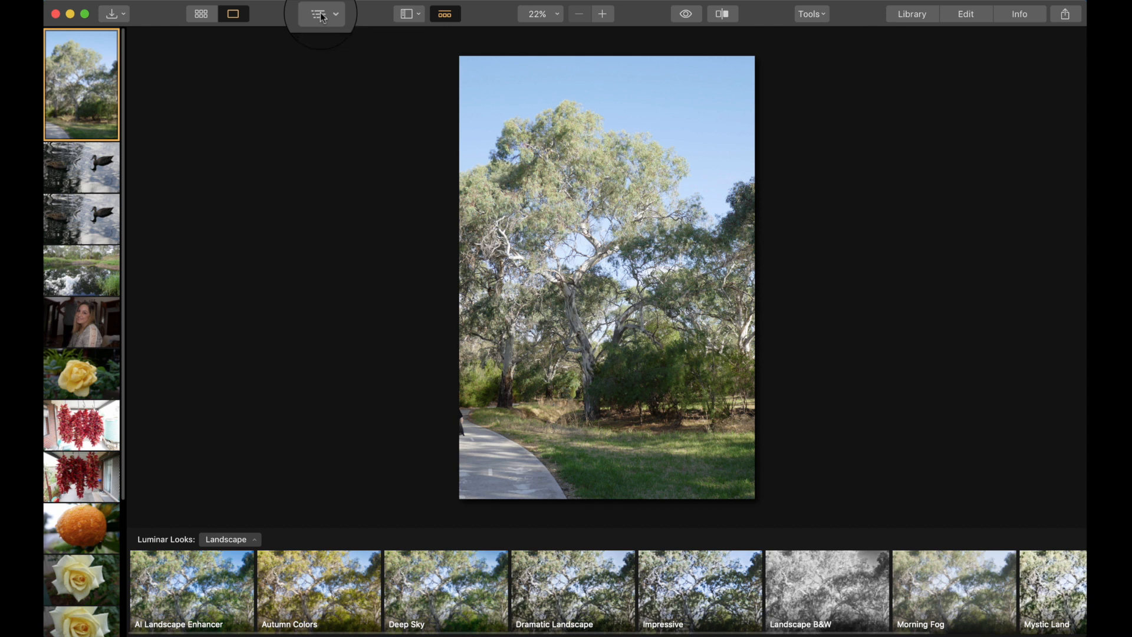
- Show the Stuff folder as a gallery grid and open the portrait of the smiling woman in single-image view
{"action": "left_click", "coordinate": [202, 16]}
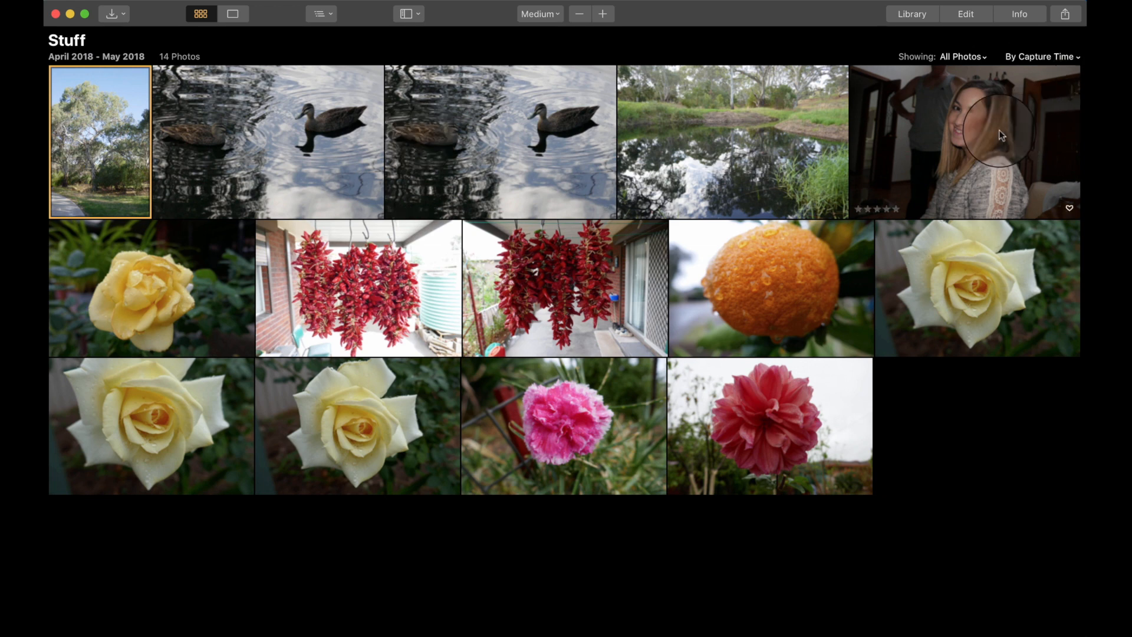
{"action": "double_click", "coordinate": [979, 143]}
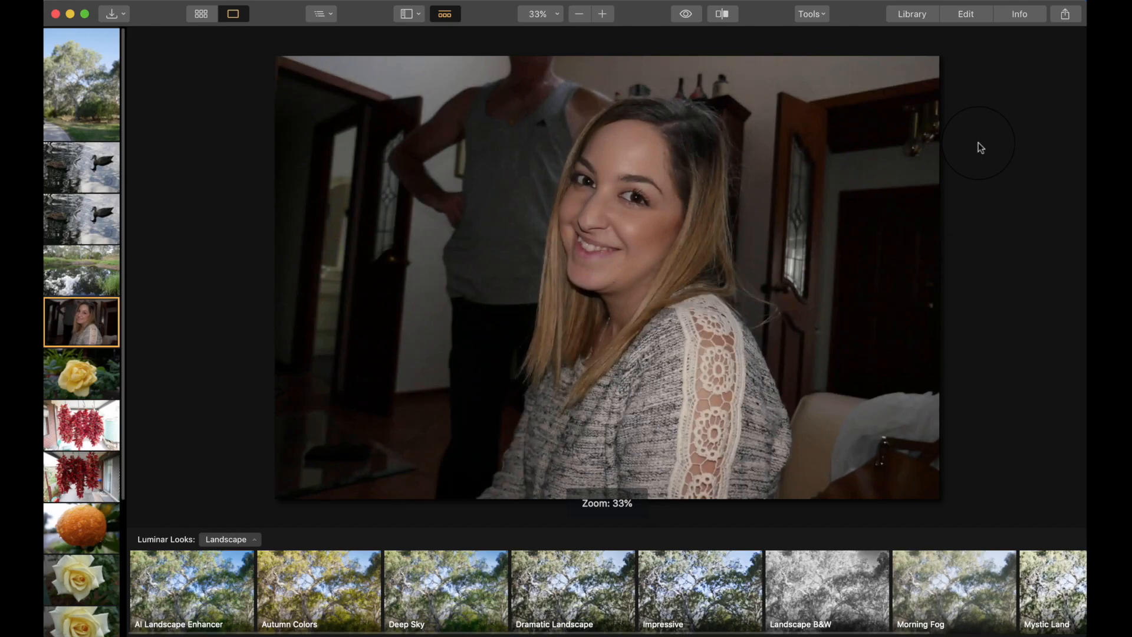
- Crop the portrait with an unlocked, free aspect ratio, trimming both sides closer to the woman
{"action": "left_click", "coordinate": [965, 16]}
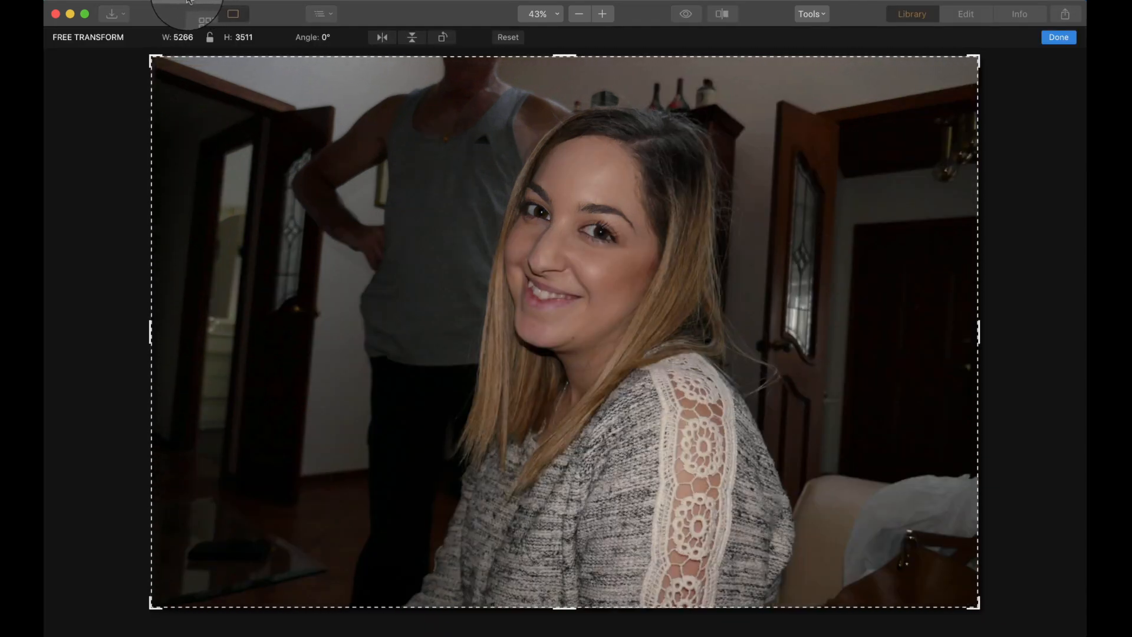
{"action": "left_click", "coordinate": [186, 2]}
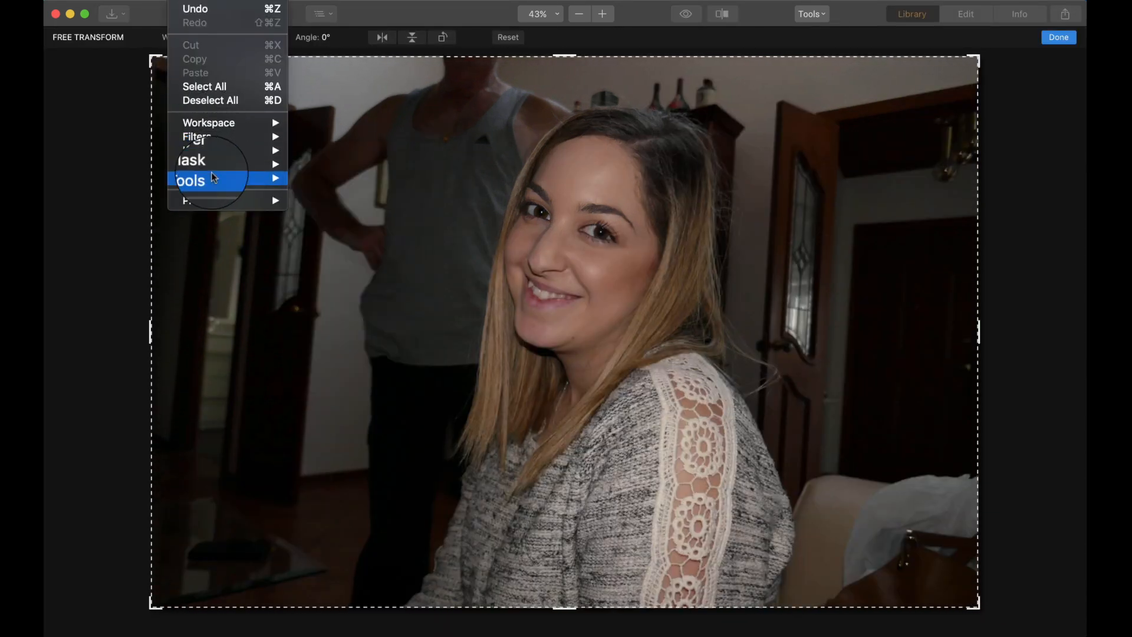
{"action": "mouse_move", "coordinate": [215, 179]}
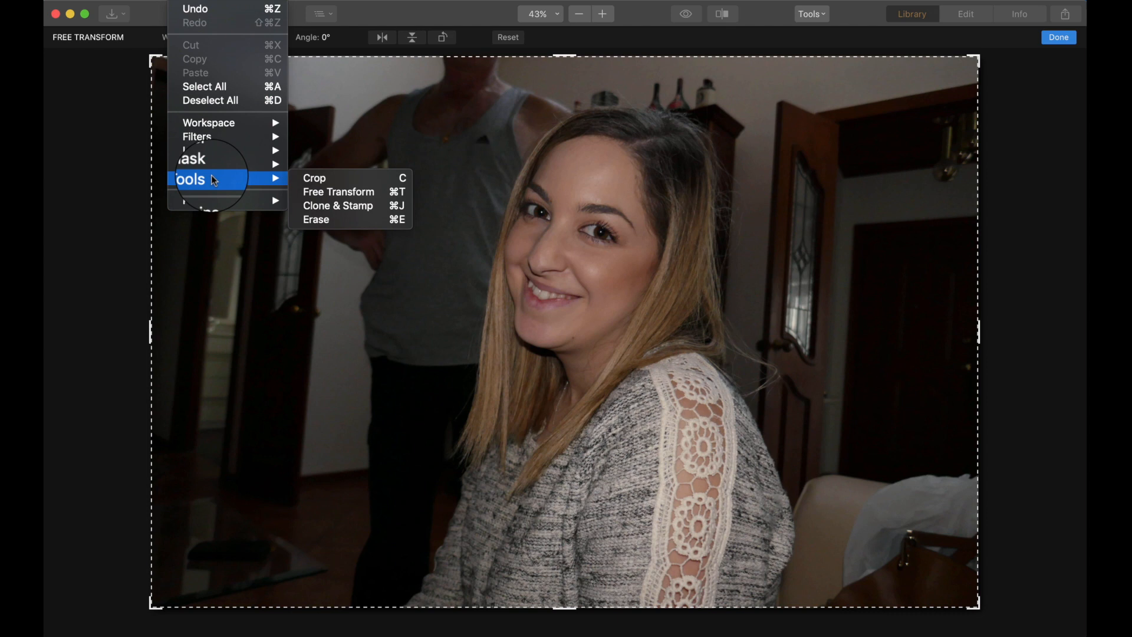
{"action": "left_click", "coordinate": [316, 178]}
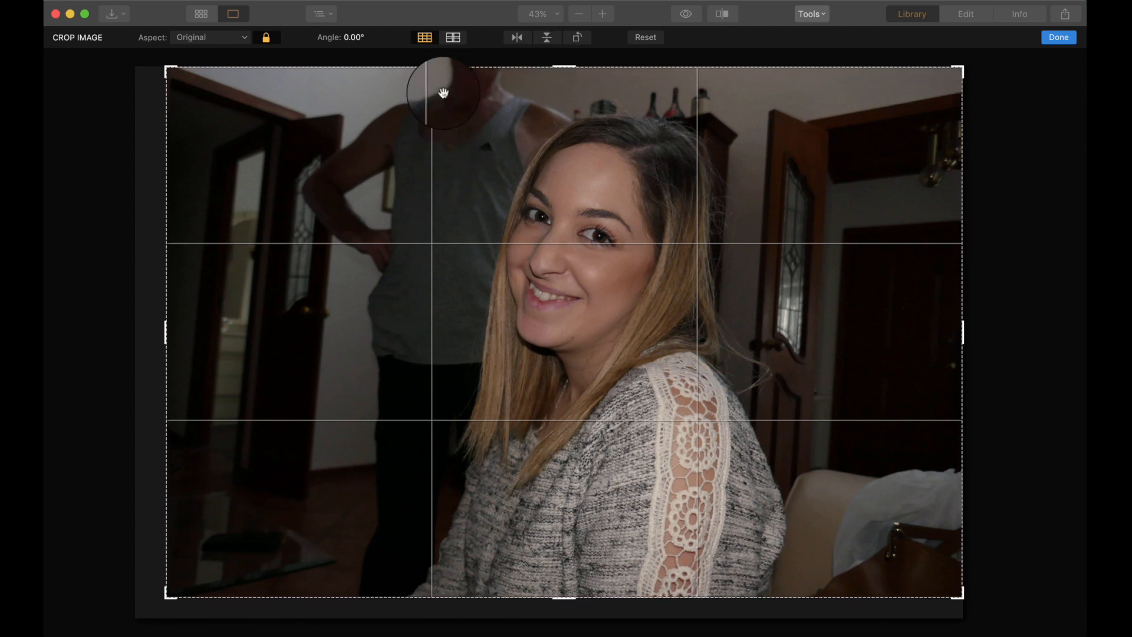
{"action": "left_click", "coordinate": [266, 37]}
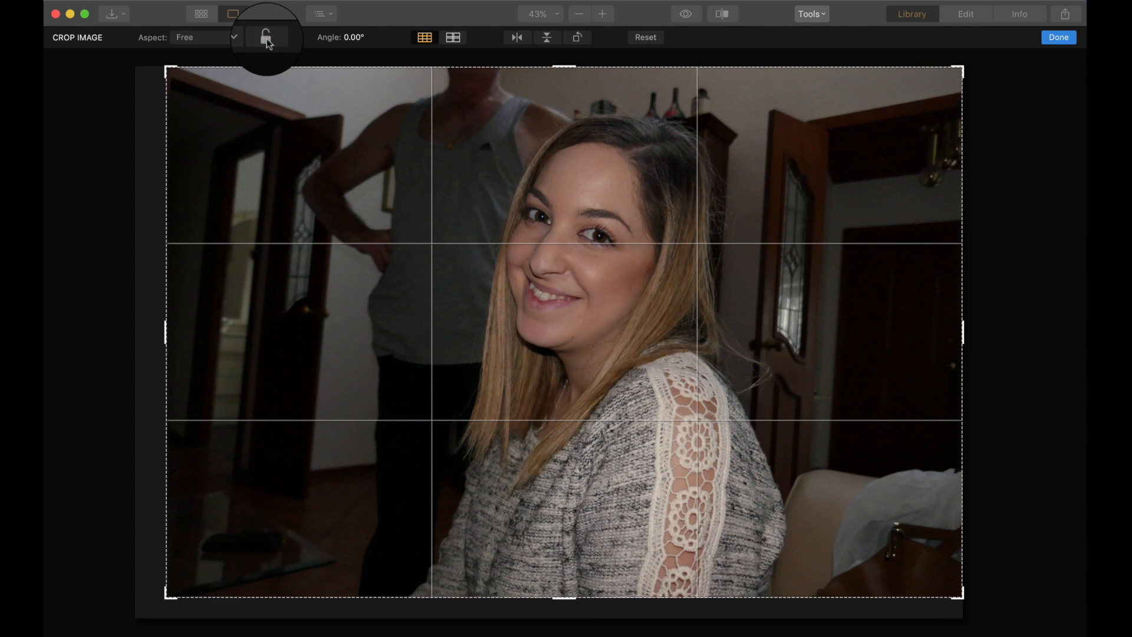
{"action": "left_click_drag", "start_coordinate": [173, 329], "coordinate": [256, 342]}
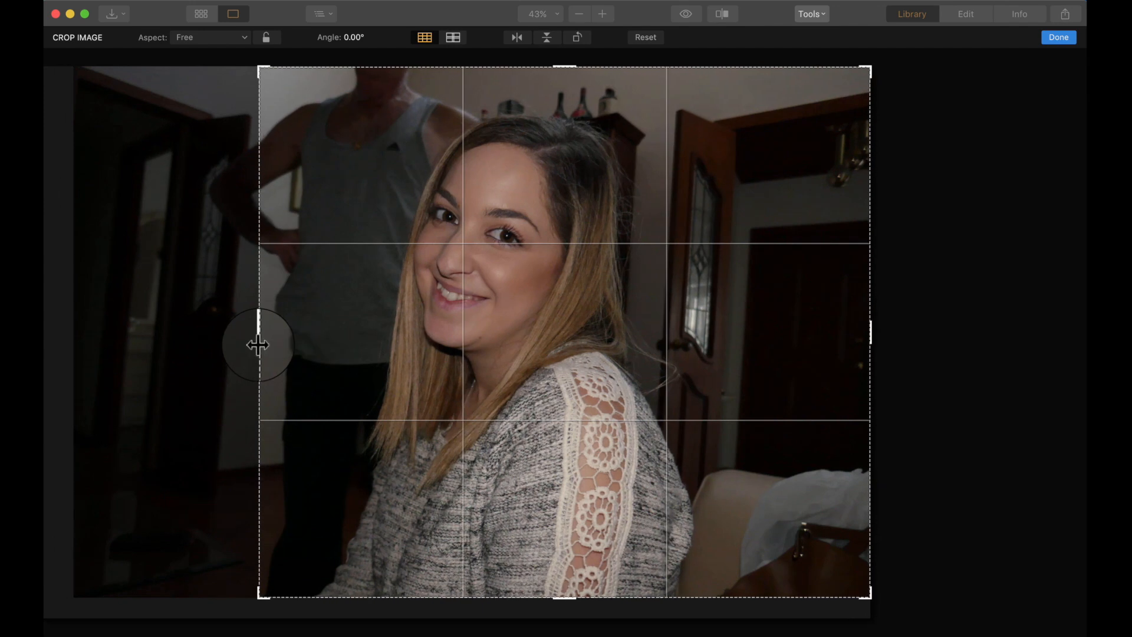
{"action": "left_click", "coordinate": [265, 39]}
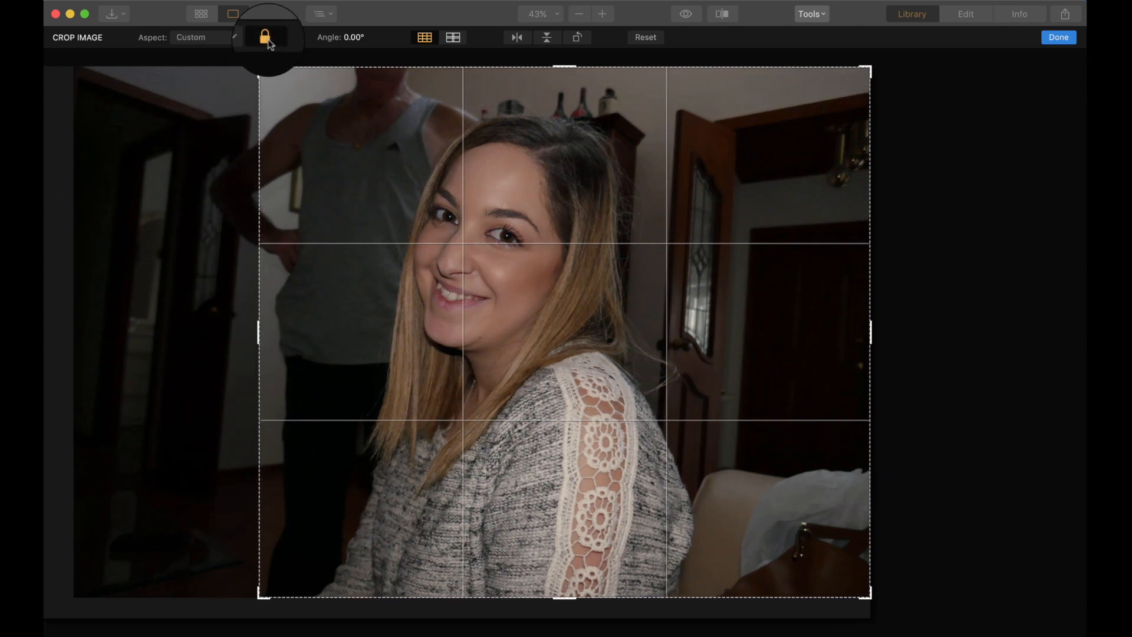
{"action": "left_click", "coordinate": [268, 39]}
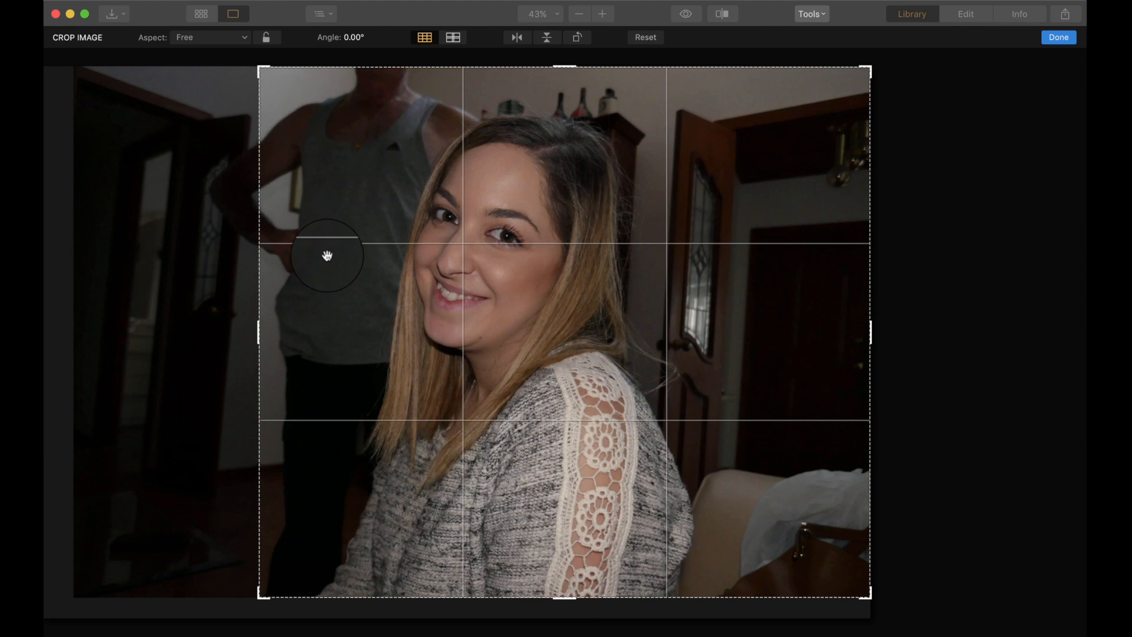
{"action": "left_click_drag", "start_coordinate": [871, 333], "coordinate": [786, 344]}
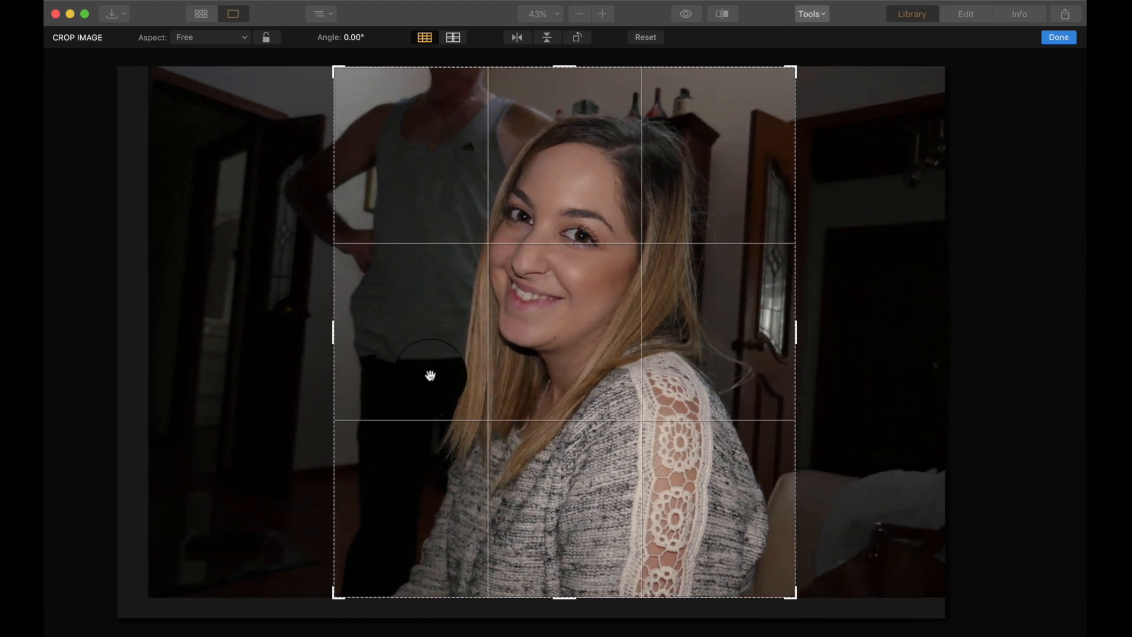
{"action": "left_click_drag", "start_coordinate": [331, 335], "coordinate": [364, 342]}
{"action": "left_click", "coordinate": [1060, 38]}
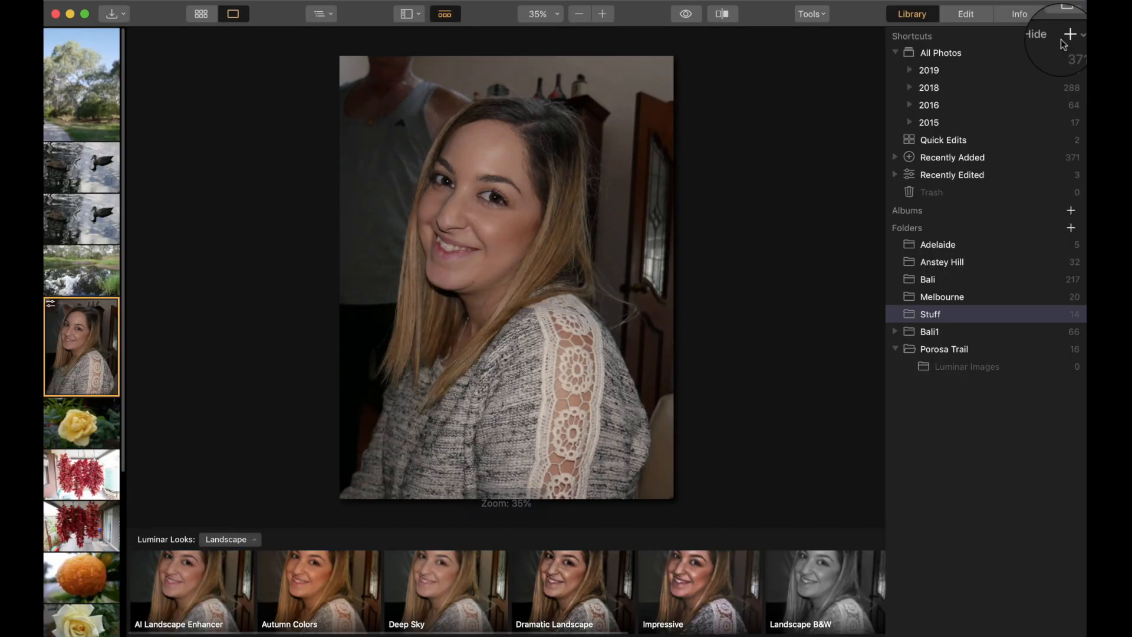
- Set the Accent AI Filter boost to 64 and the Clarity amount to 35 on the cropped portrait
{"action": "left_click", "coordinate": [965, 14]}
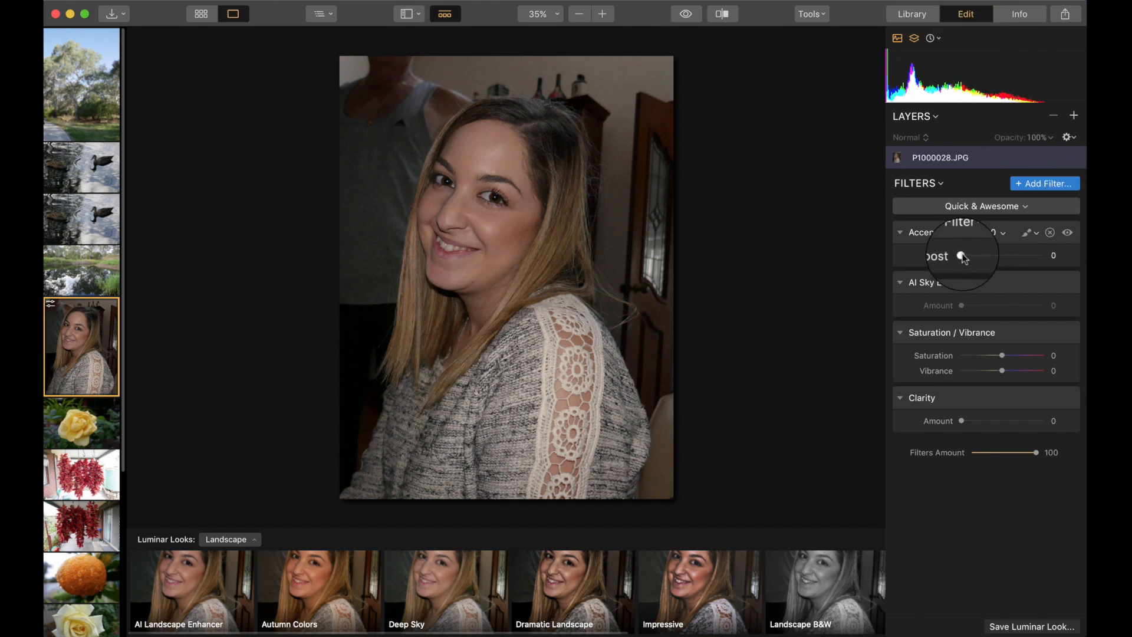
{"action": "left_click_drag", "start_coordinate": [963, 258], "coordinate": [1015, 260]}
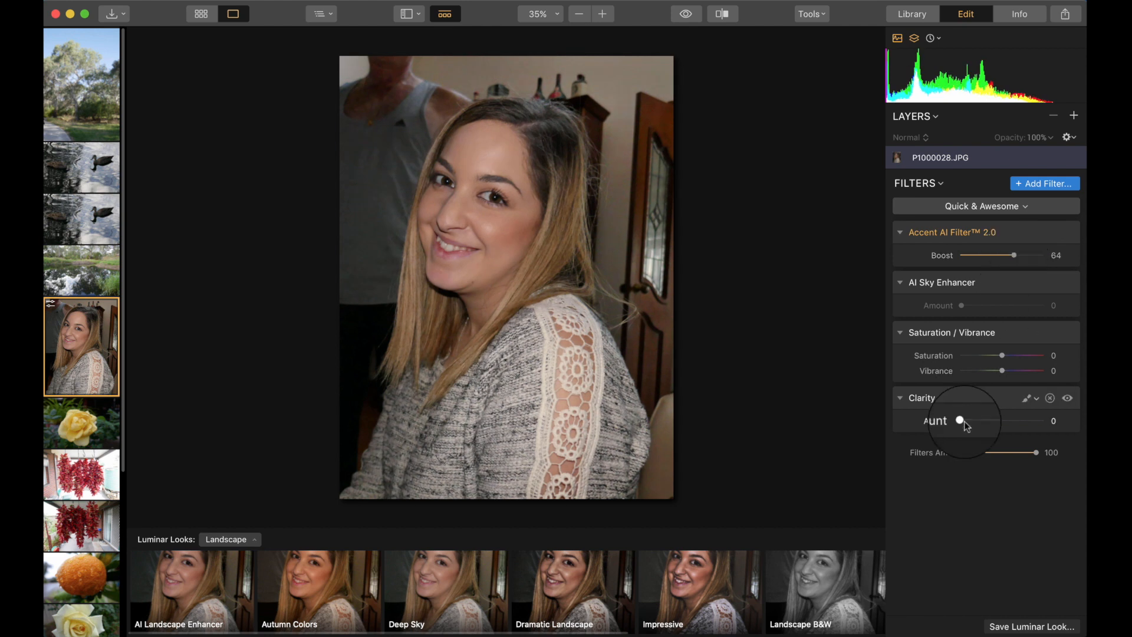
{"action": "left_click", "coordinate": [495, 238]}
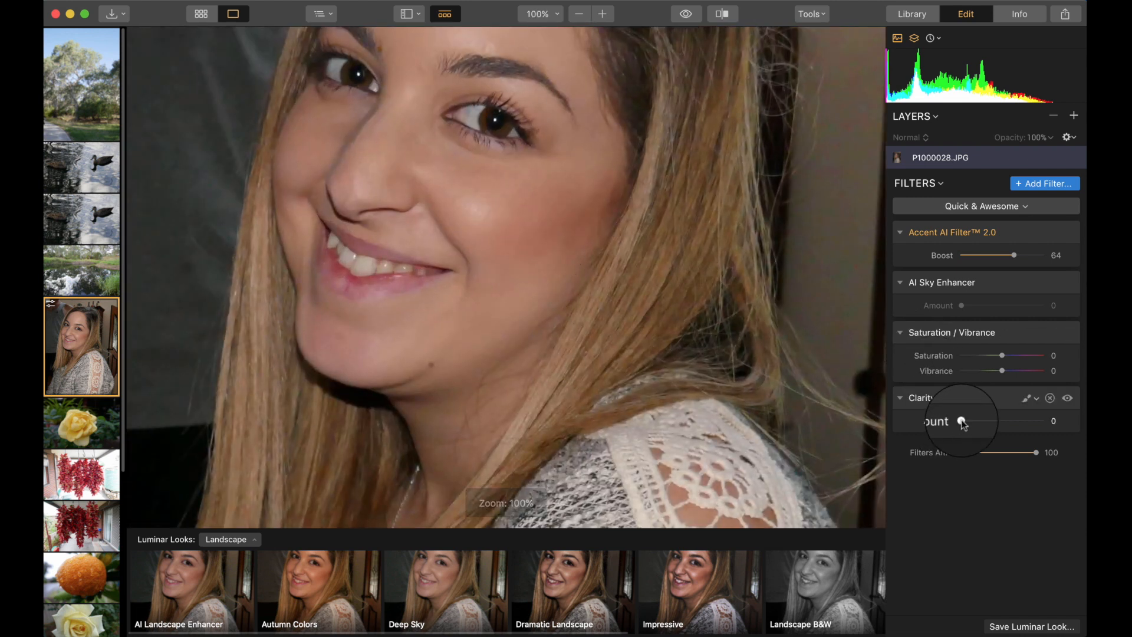
{"action": "left_click_drag", "start_coordinate": [962, 423], "coordinate": [999, 422]}
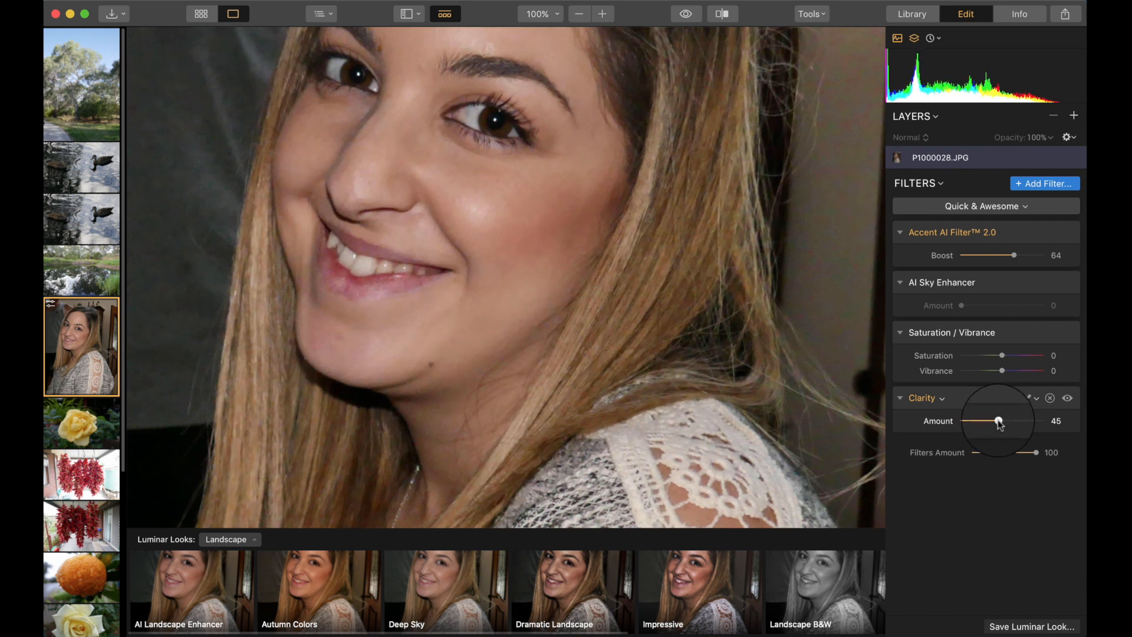
{"action": "mouse_move", "coordinate": [999, 423]}
{"action": "left_mouse_down"}
{"action": "mouse_move", "coordinate": [968, 422]}
{"action": "mouse_move", "coordinate": [993, 425]}
{"action": "left_mouse_up"}
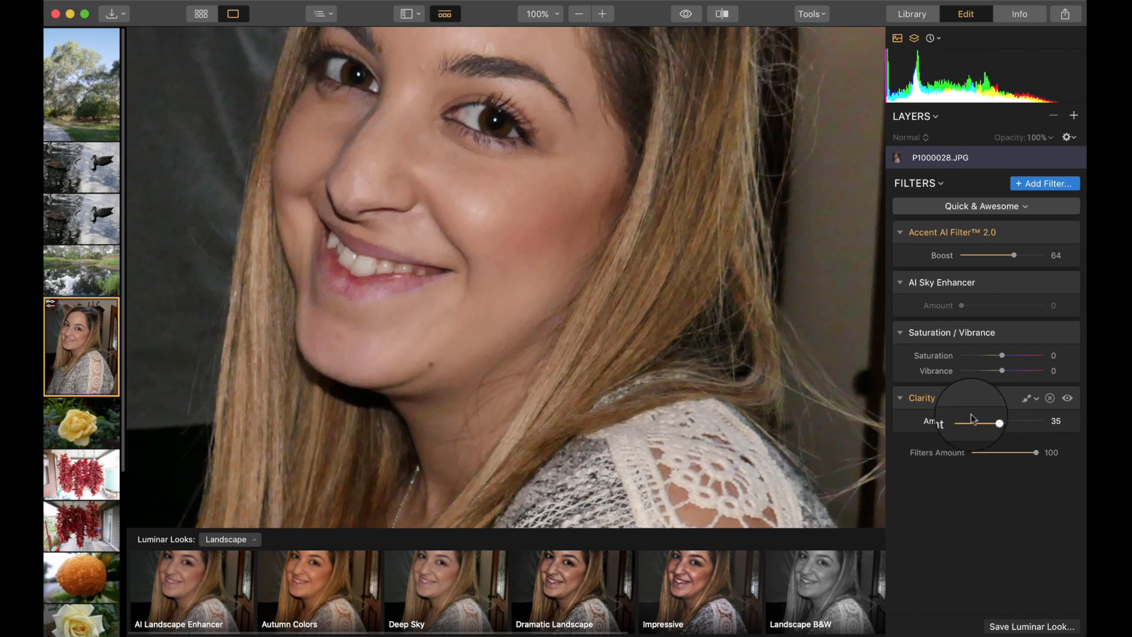
- Add the Sharpening filter to the portrait and set its amount to 41
{"action": "scroll", "coordinate": [794, 309], "scroll_direction": "up", "scroll_amount": 10}
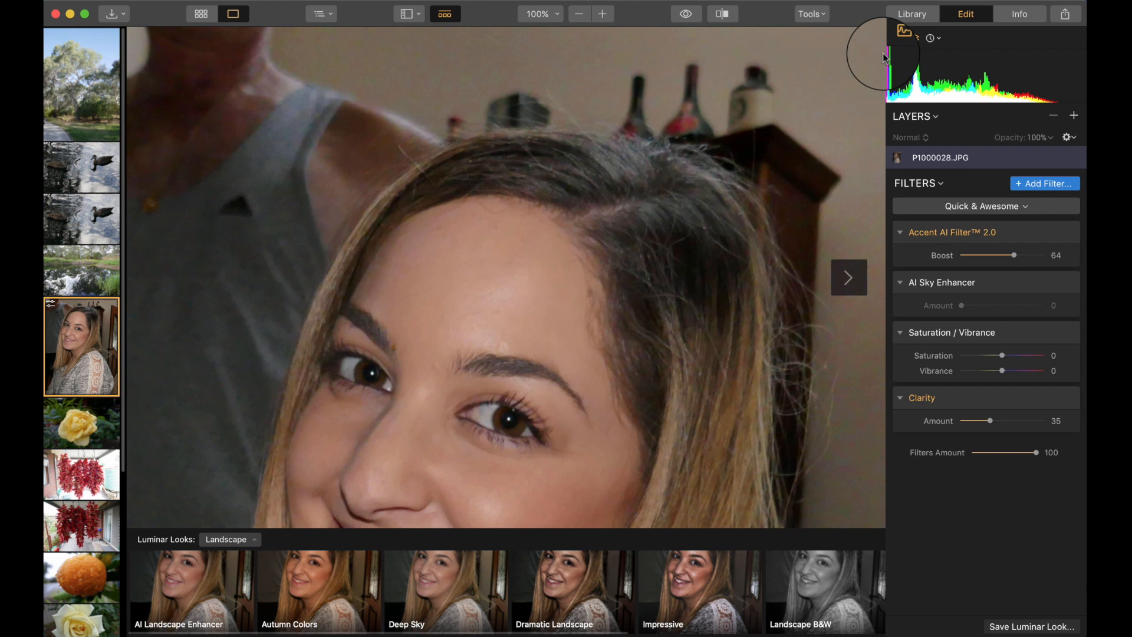
{"action": "left_click", "coordinate": [1043, 185]}
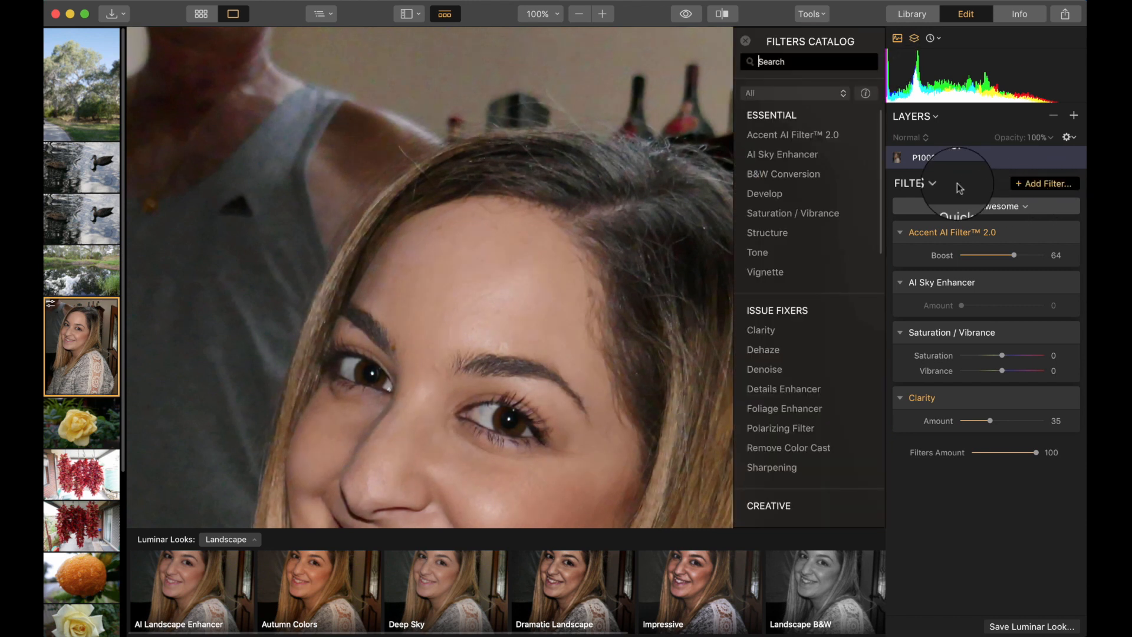
{"action": "scroll", "coordinate": [842, 265], "scroll_direction": "down", "scroll_amount": 3}
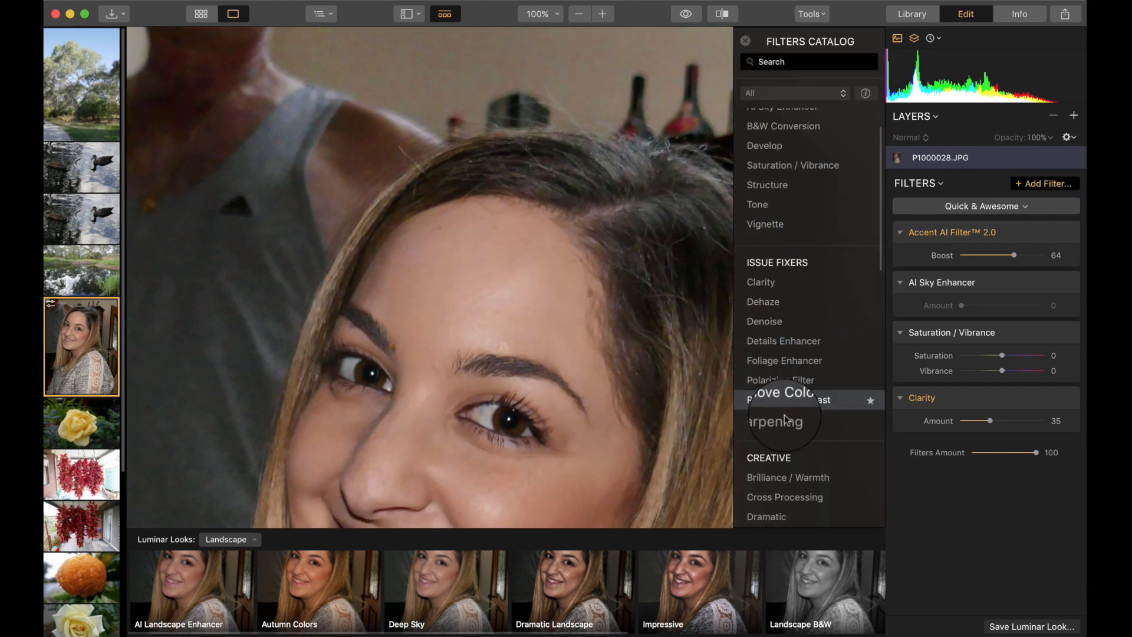
{"action": "left_click", "coordinate": [779, 420]}
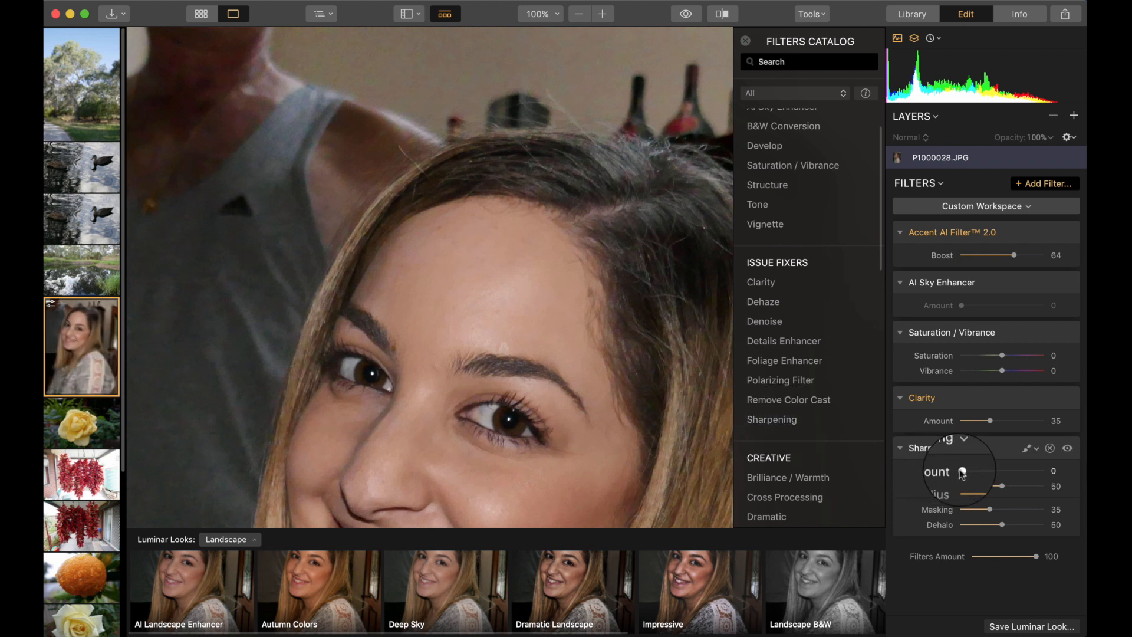
{"action": "left_click_drag", "start_coordinate": [962, 472], "coordinate": [1003, 472]}
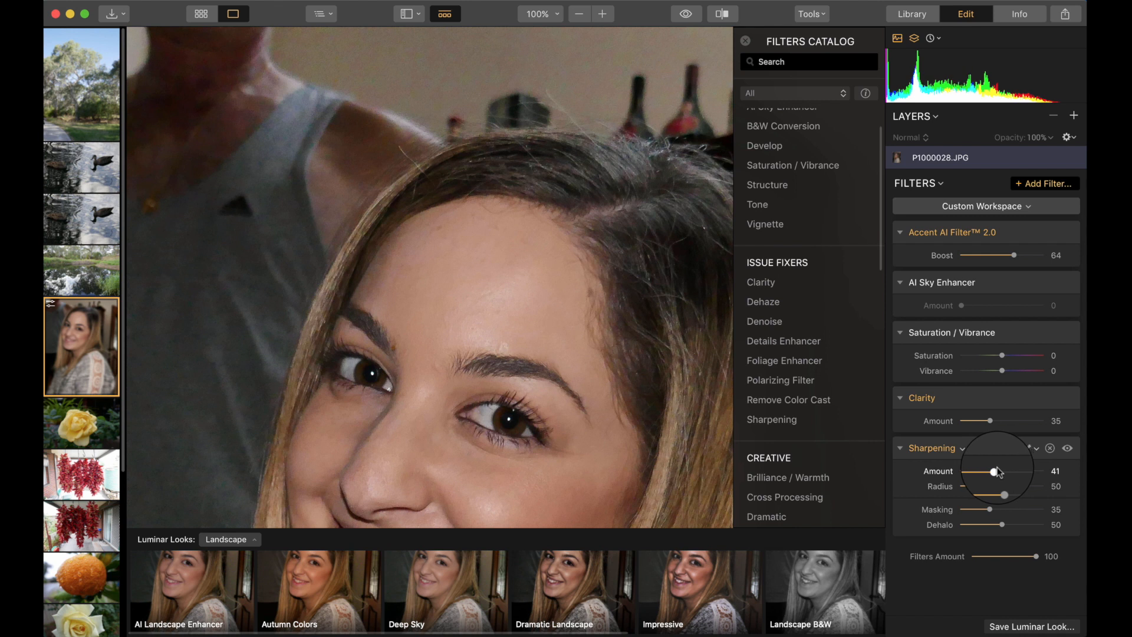
- Compare the whole portrait before and after the edits, shifting the split divider across the woman's face, and close the comparison
{"action": "left_click", "coordinate": [555, 313]}
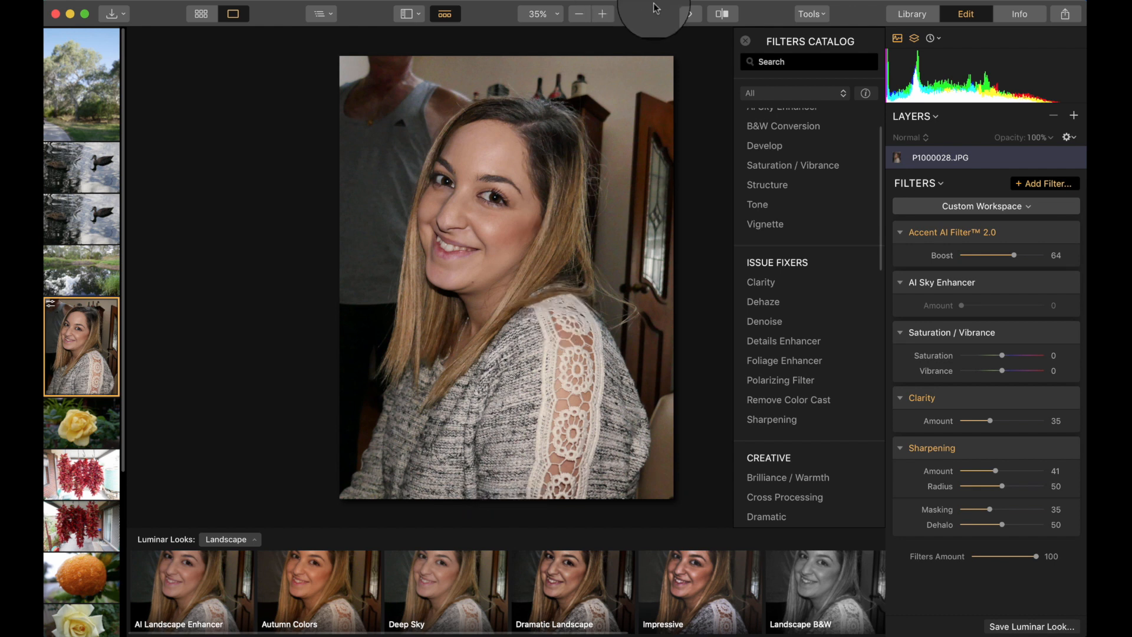
{"action": "left_click", "coordinate": [684, 14]}
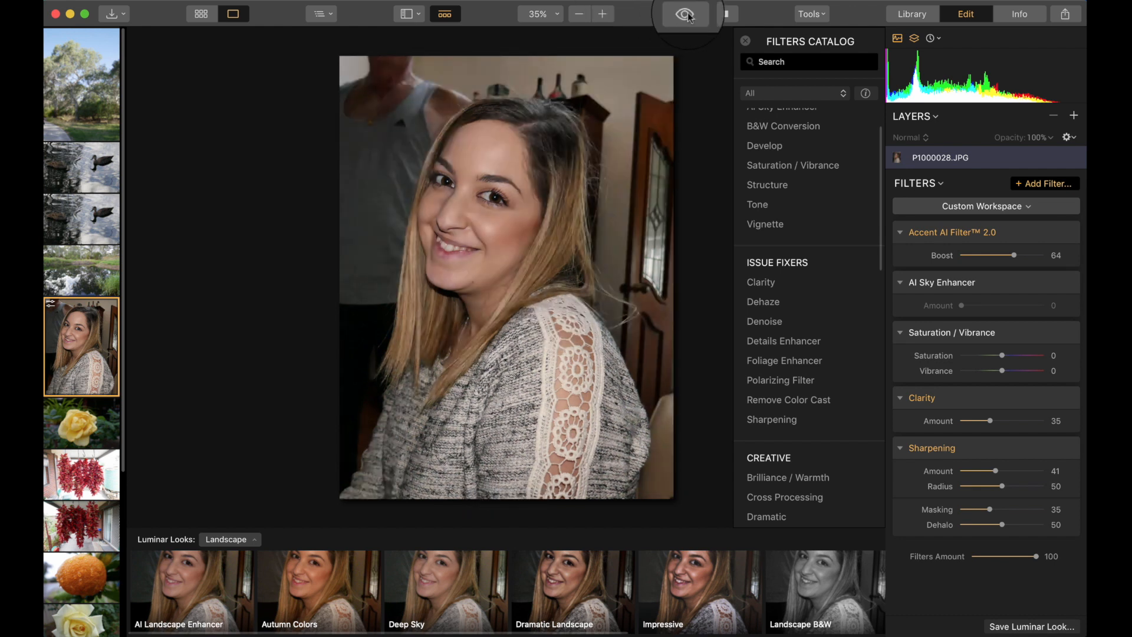
{"action": "left_click", "coordinate": [724, 14]}
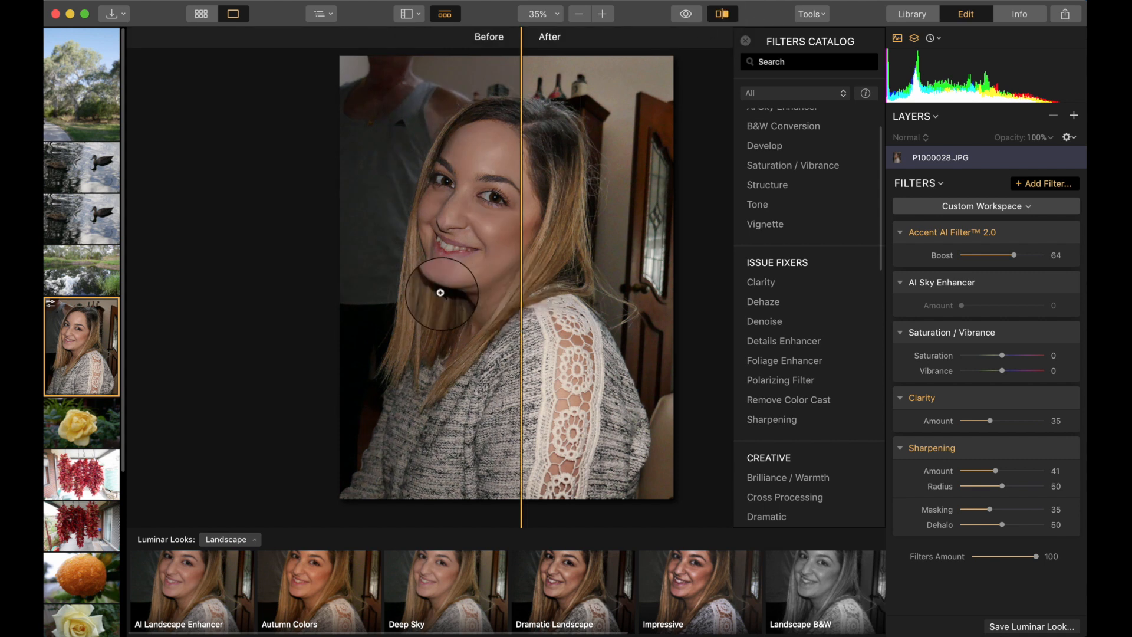
{"action": "left_click_drag", "start_coordinate": [519, 289], "coordinate": [496, 307]}
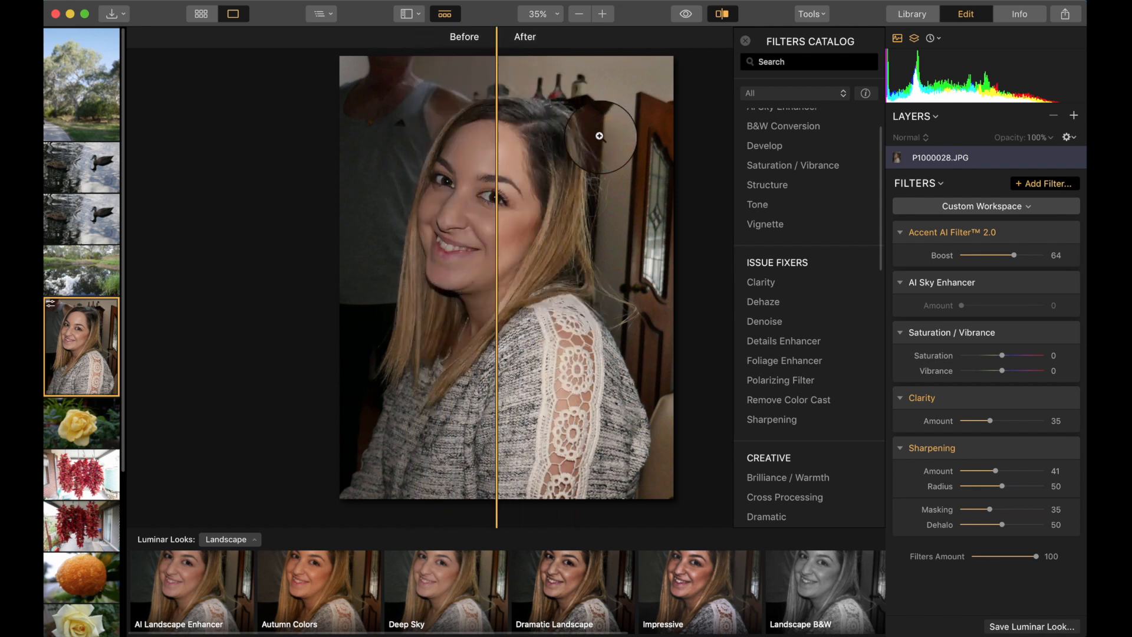
{"action": "left_click", "coordinate": [724, 14]}
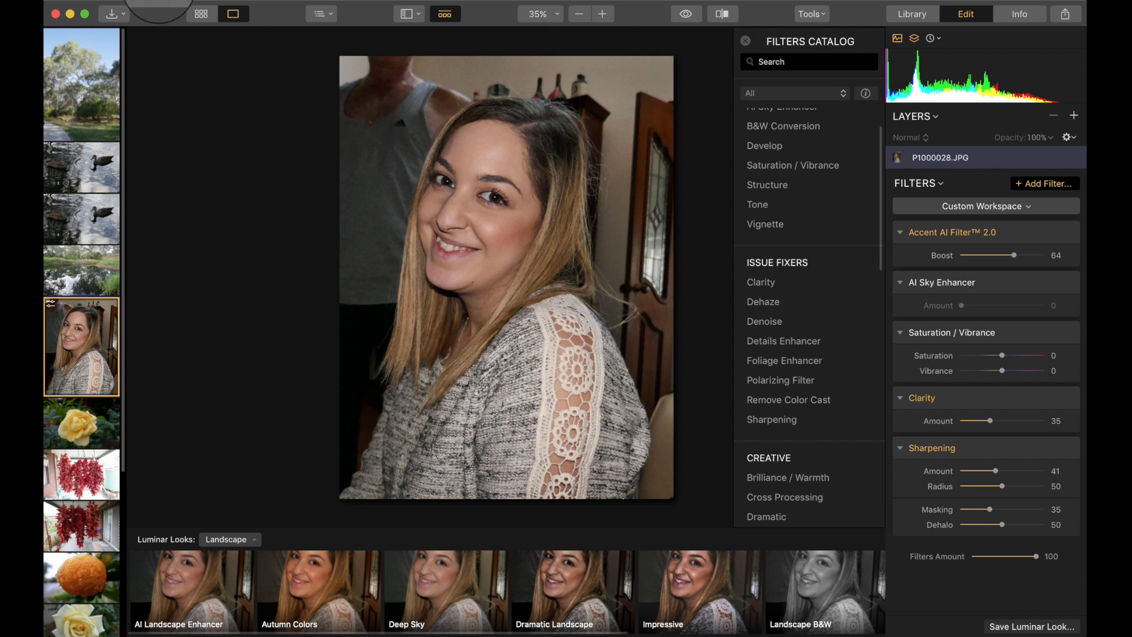
- Export the edited portrait to the Luminar Images folder, entering the woman's name as the file name
{"action": "left_click", "coordinate": [156, 1]}
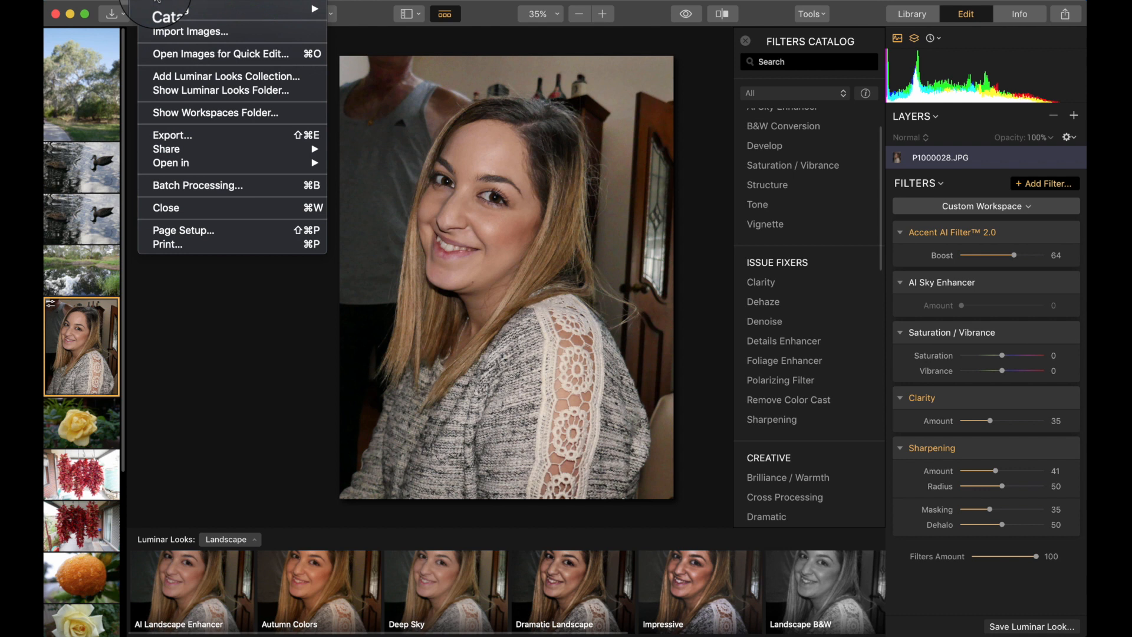
{"action": "left_click", "coordinate": [185, 137]}
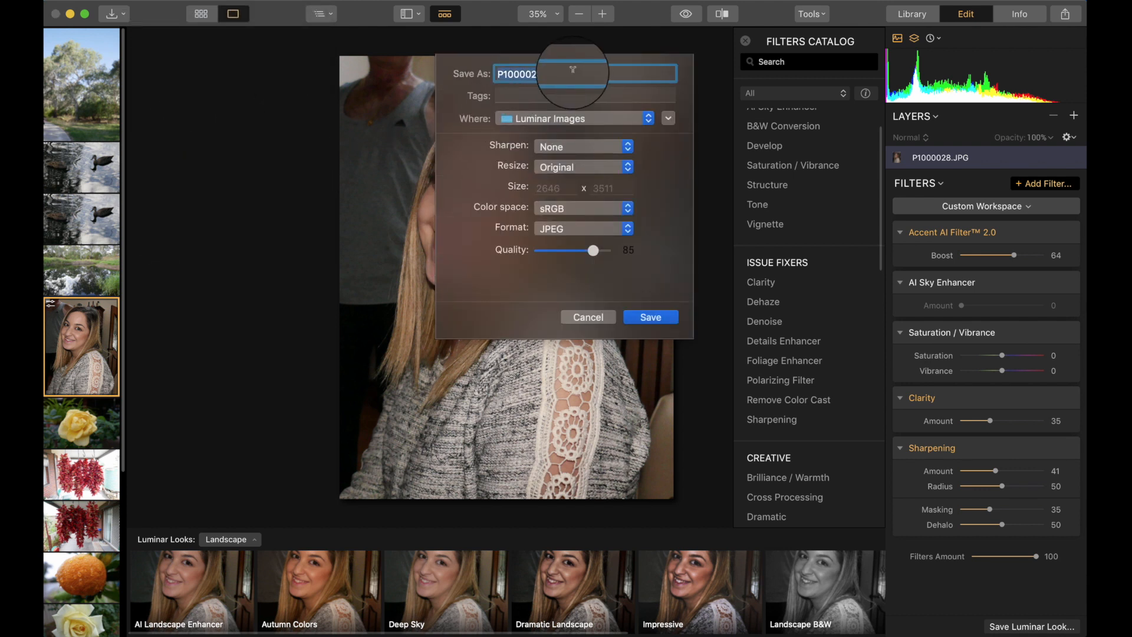
{"action": "type", "text": "Nads"}
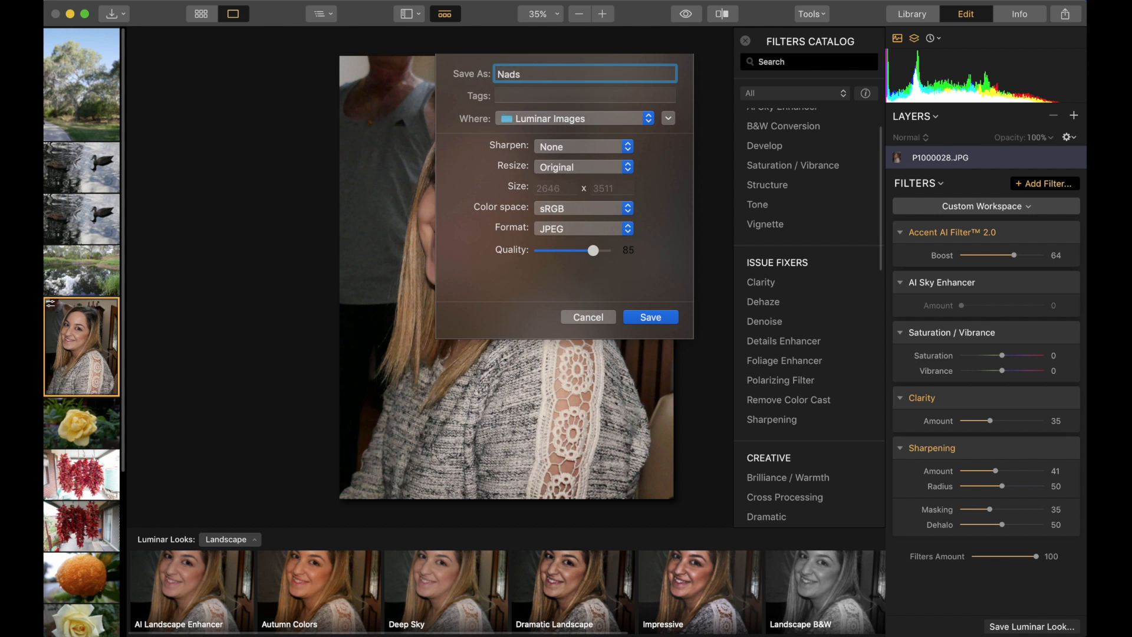
{"action": "left_click", "coordinate": [651, 317]}
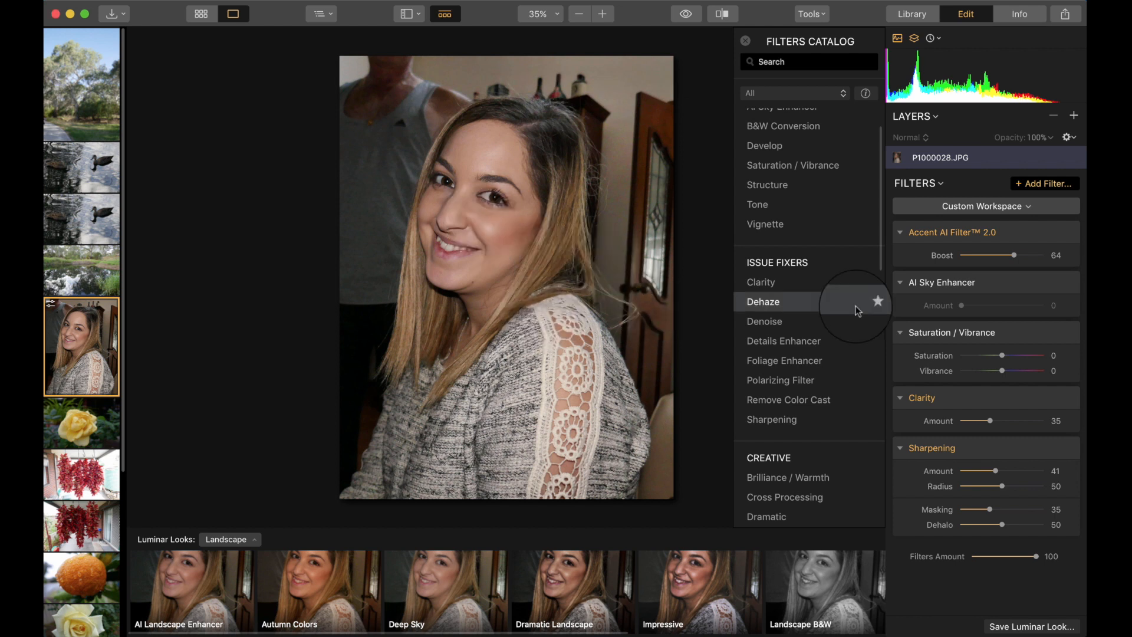
- Show the Stuff folder as a gallery grid and open the large pink-red flower against the white sky for editing
{"action": "left_click", "coordinate": [913, 14]}
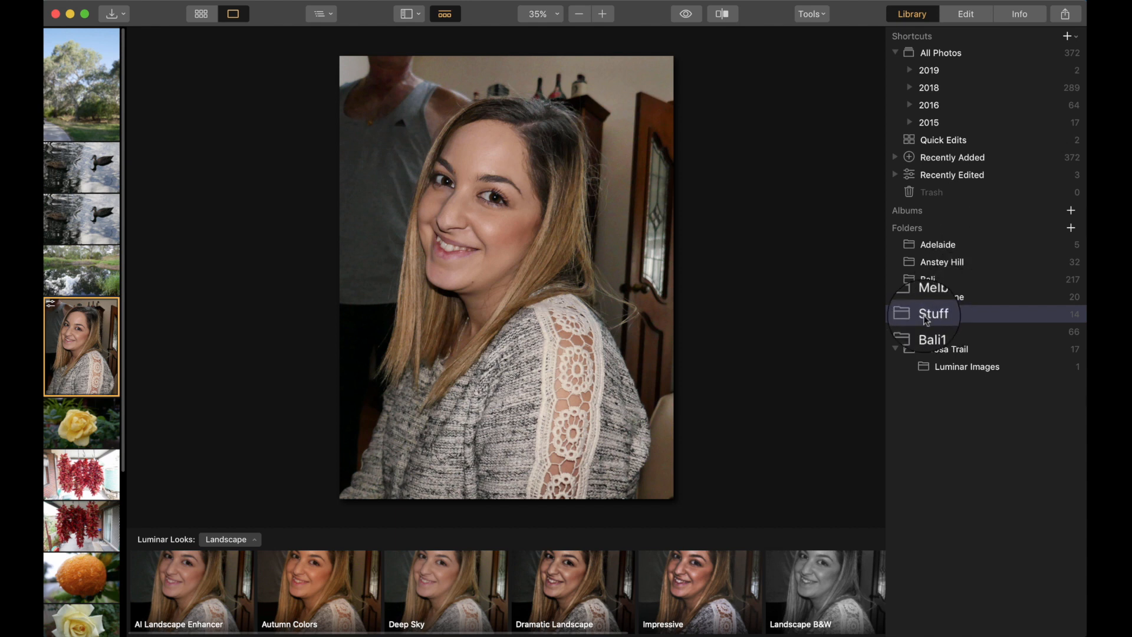
{"action": "left_click", "coordinate": [202, 14]}
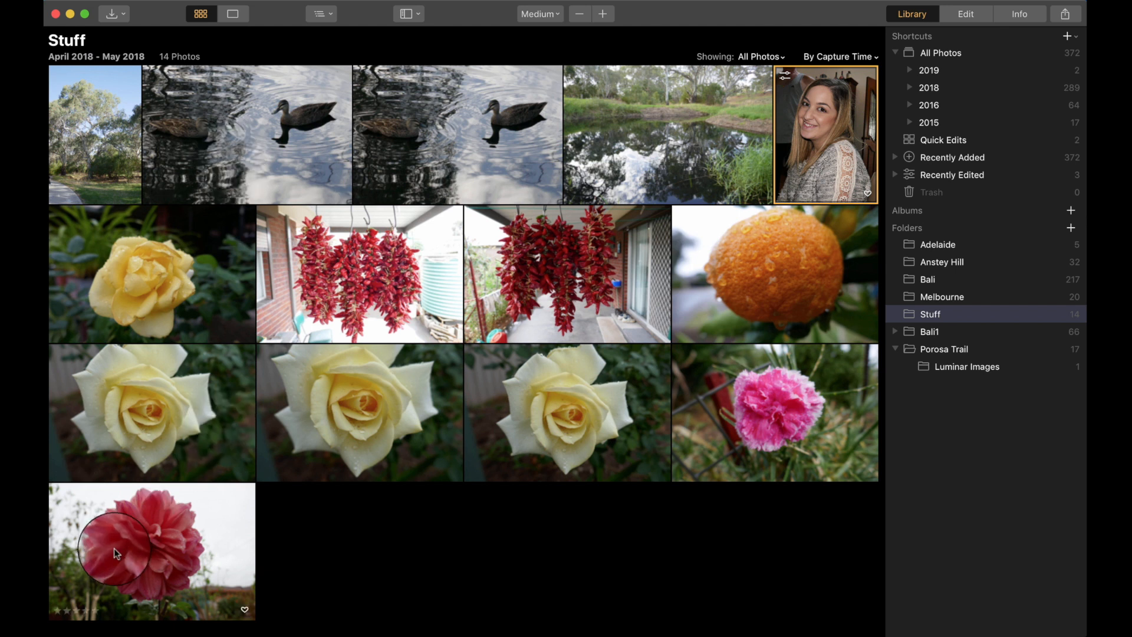
{"action": "double_click", "coordinate": [145, 541]}
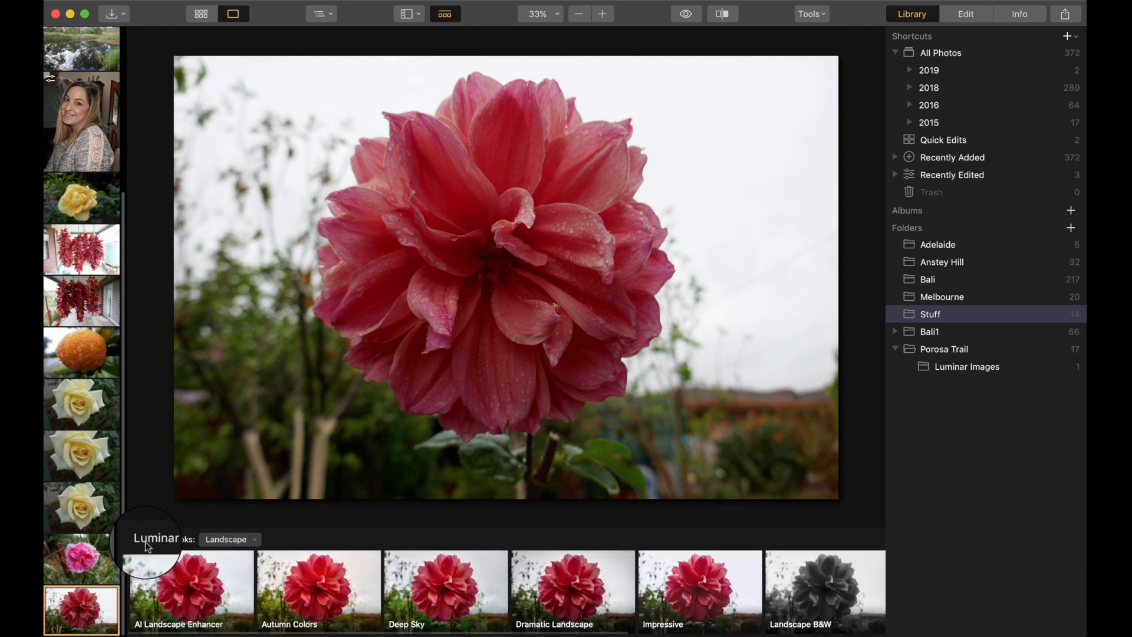
{"action": "left_click", "coordinate": [972, 14]}
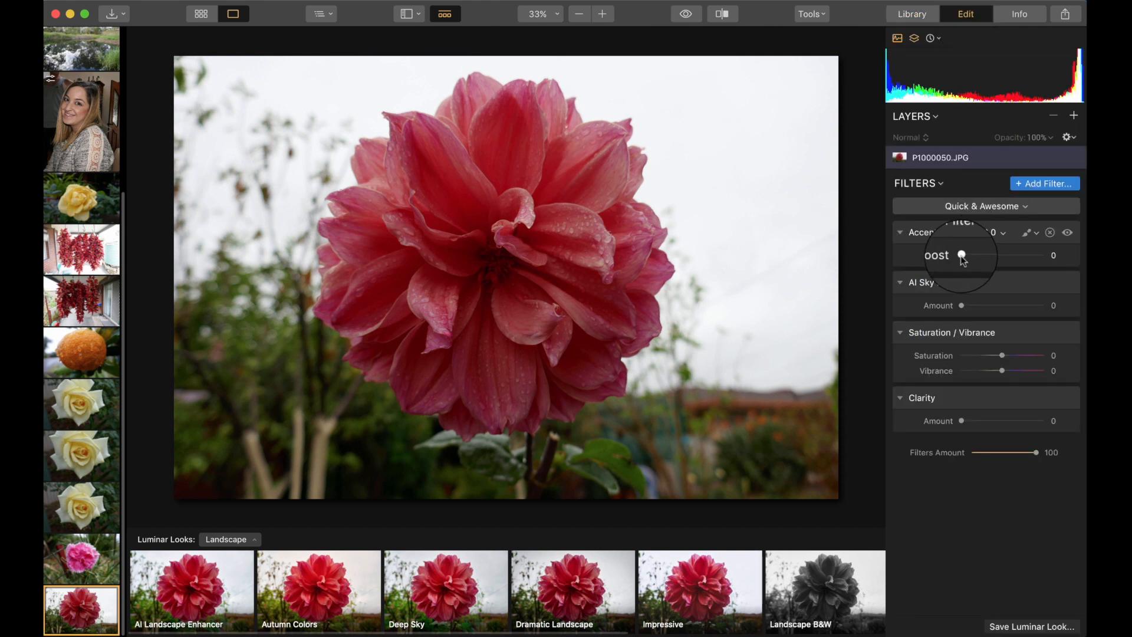
- Set the flower photo's Accent AI Filter boost to 38, checking the petals at 100% zoom
{"action": "left_click_drag", "start_coordinate": [962, 258], "coordinate": [1012, 251]}
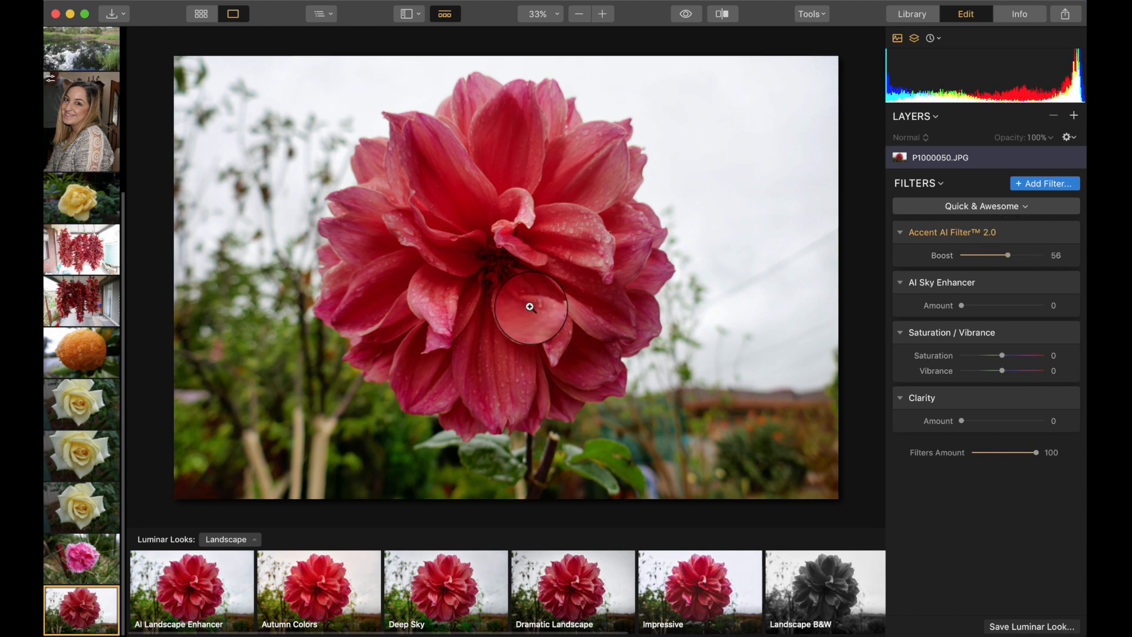
{"action": "left_click", "coordinate": [527, 243]}
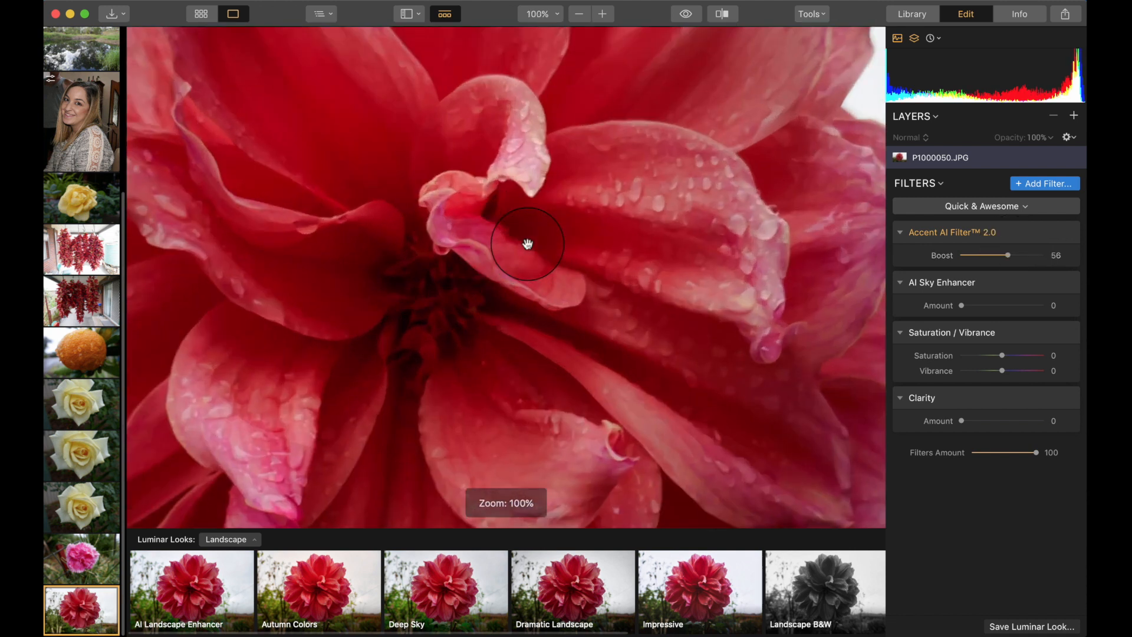
{"action": "scroll", "coordinate": [528, 243], "scroll_direction": "up", "scroll_amount": 3}
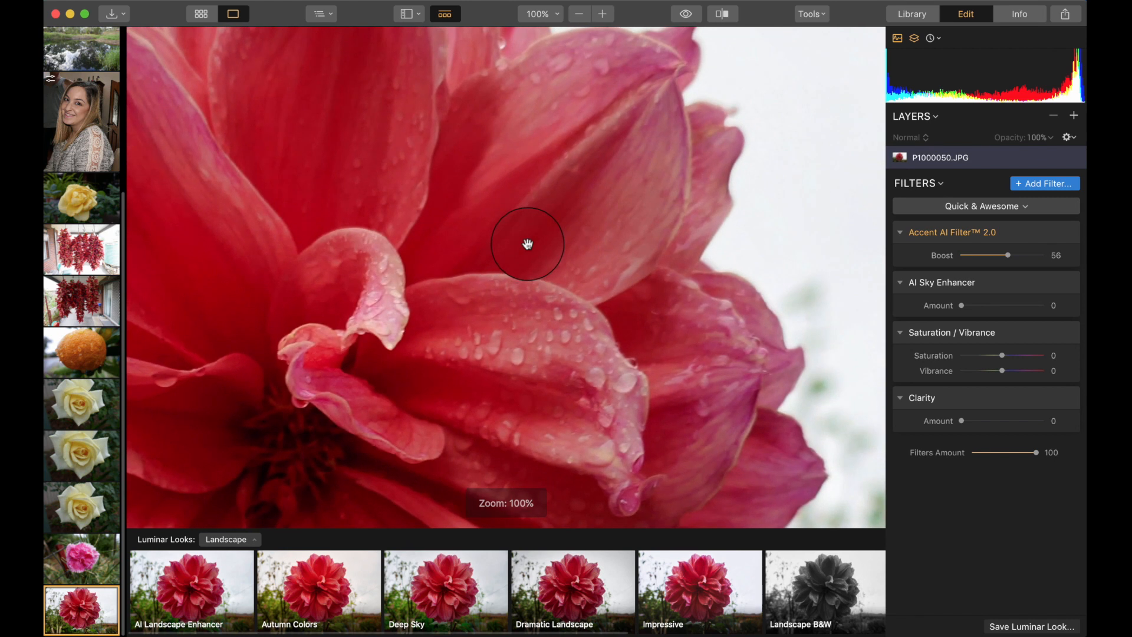
{"action": "scroll", "coordinate": [527, 243], "scroll_direction": "right", "scroll_amount": 5}
{"action": "scroll", "coordinate": [527, 243], "scroll_direction": "down", "scroll_amount": 2}
{"action": "scroll", "coordinate": [527, 243], "scroll_direction": "right", "scroll_amount": 2}
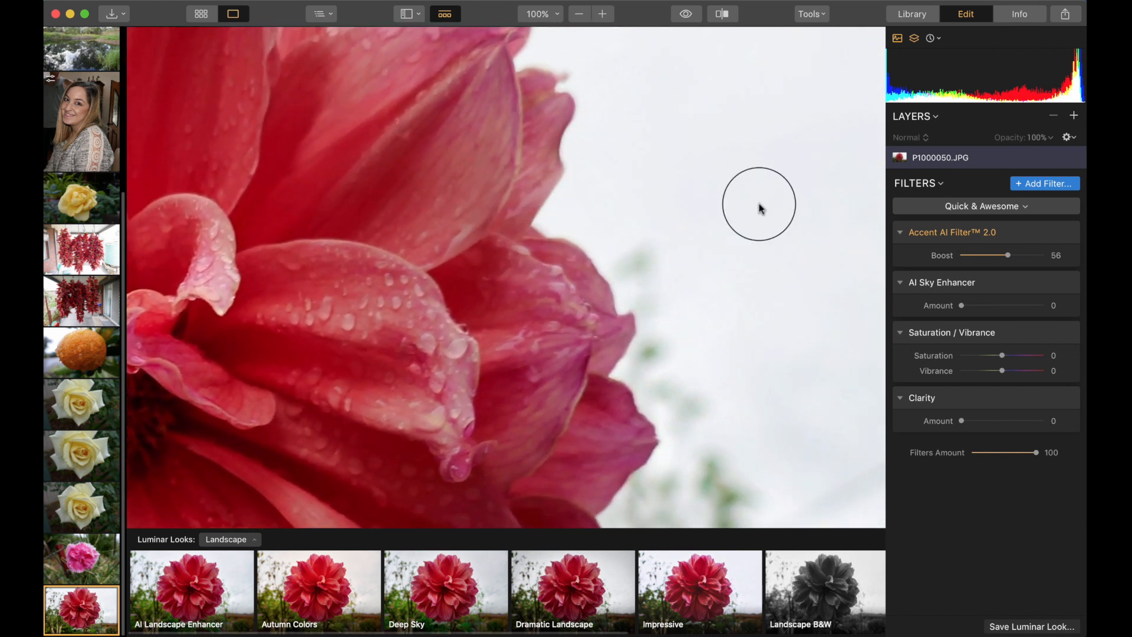
{"action": "mouse_move", "coordinate": [1011, 257]}
{"action": "left_mouse_down"}
{"action": "mouse_move", "coordinate": [968, 256]}
{"action": "mouse_move", "coordinate": [995, 260]}
{"action": "left_mouse_up"}
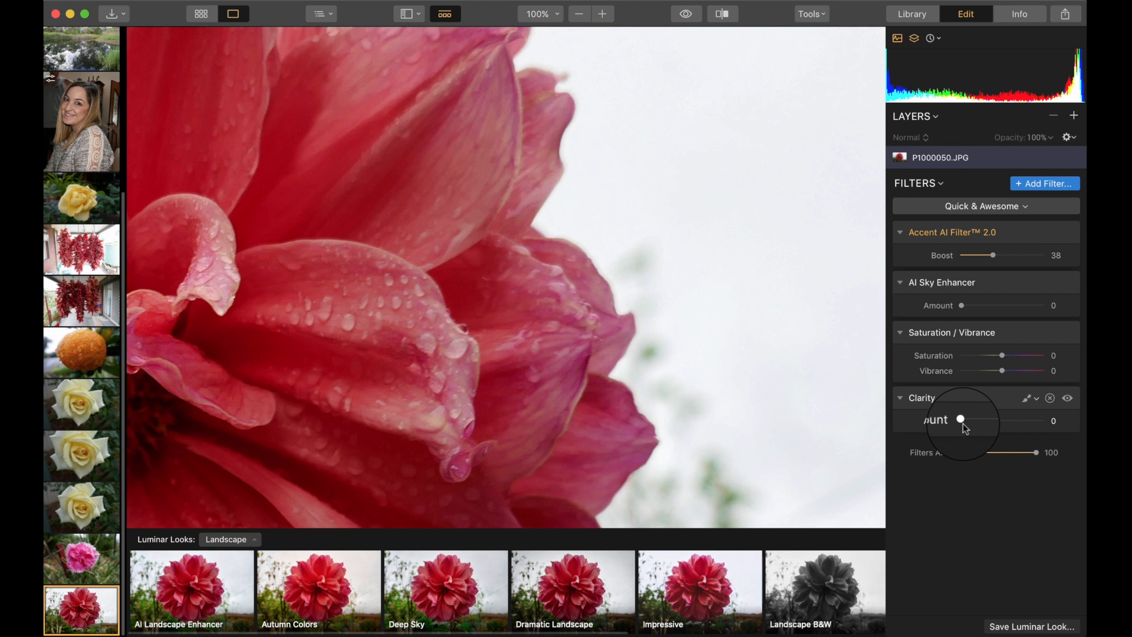
- Set the flower photo's Clarity amount to 16 and its AI Sky Enhancer amount to 57
{"action": "mouse_move", "coordinate": [963, 424]}
{"action": "left_mouse_down"}
{"action": "mouse_move", "coordinate": [1008, 421]}
{"action": "mouse_move", "coordinate": [970, 422]}
{"action": "mouse_move", "coordinate": [980, 425]}
{"action": "left_mouse_up"}
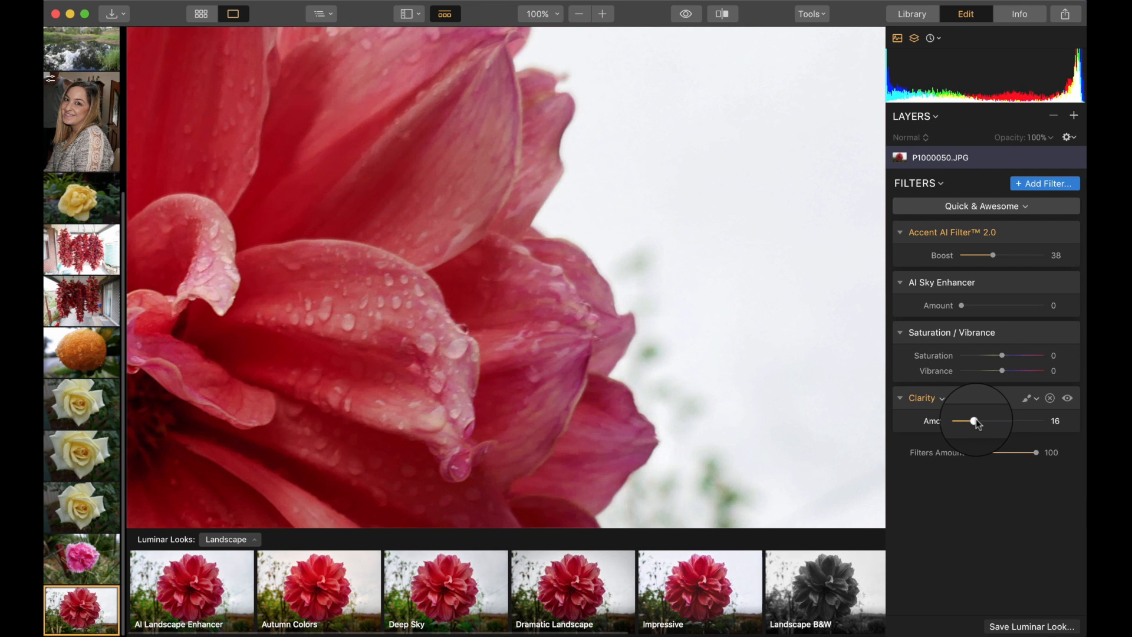
{"action": "left_click", "coordinate": [519, 380]}
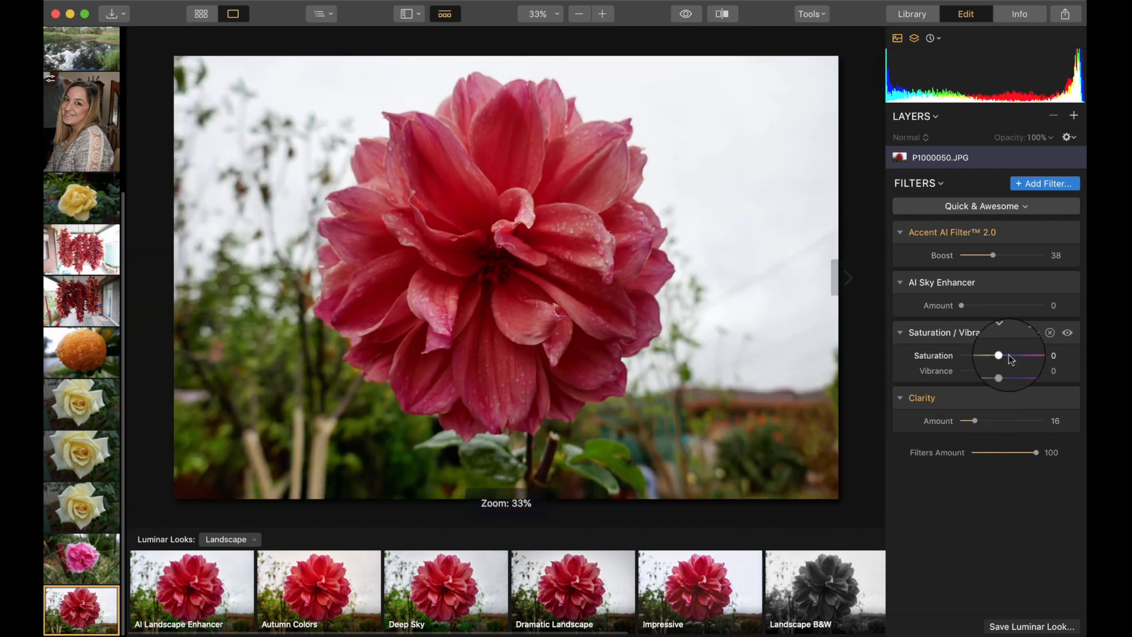
{"action": "left_click_drag", "start_coordinate": [962, 308], "coordinate": [1011, 305]}
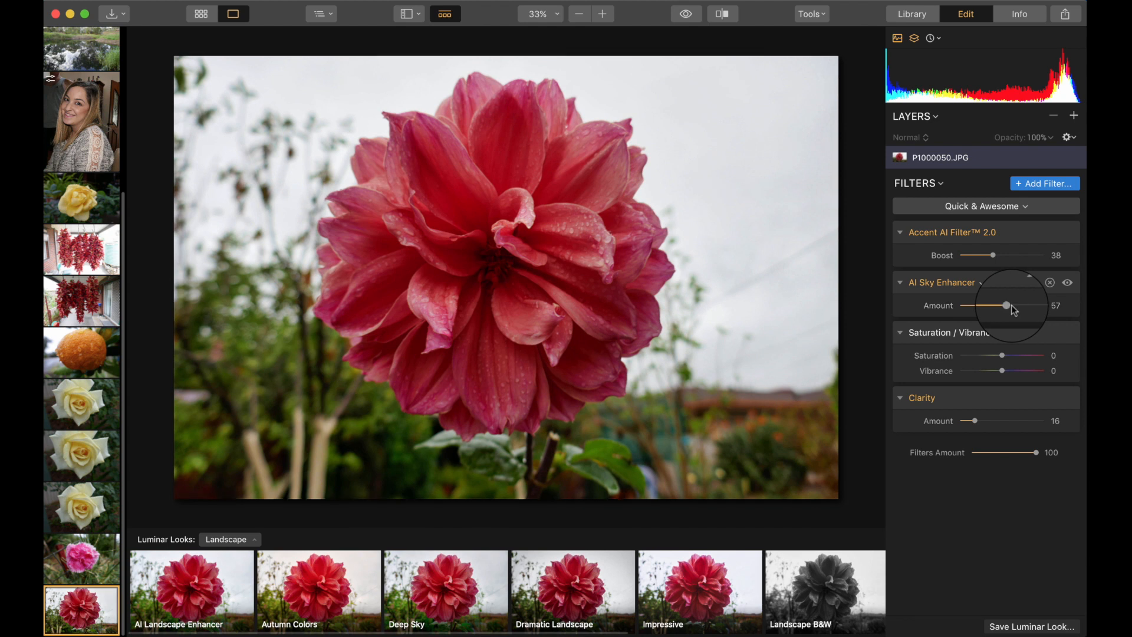
{"action": "left_click_drag", "start_coordinate": [1011, 306], "coordinate": [1008, 308]}
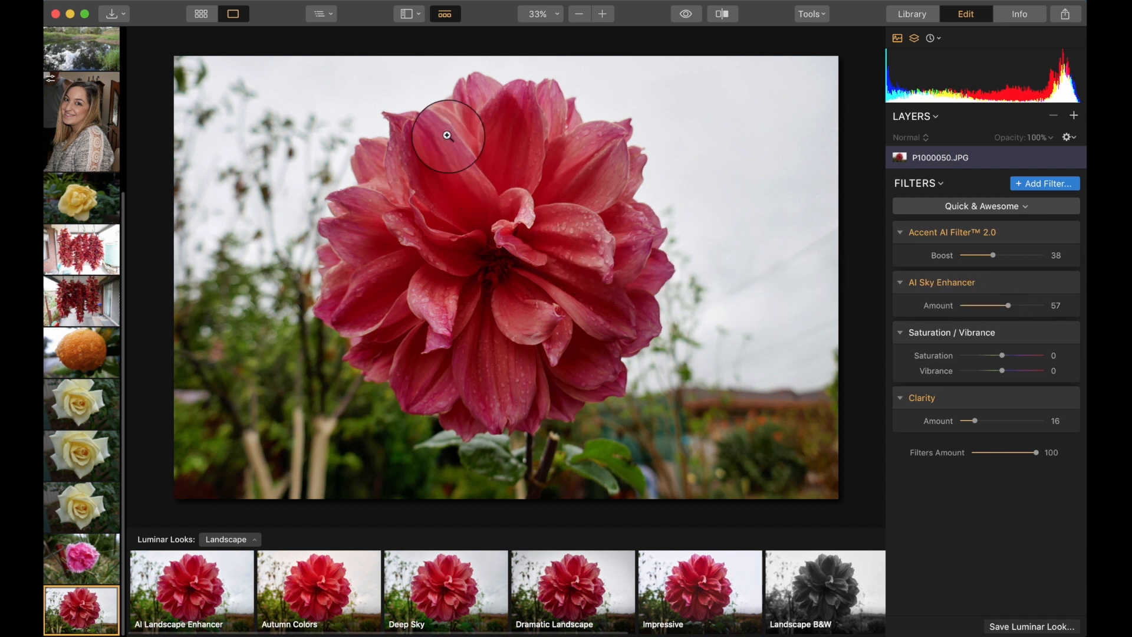
- Export the edited flower photo to the Luminar Images folder as Flower
{"action": "left_click", "coordinate": [148, 1]}
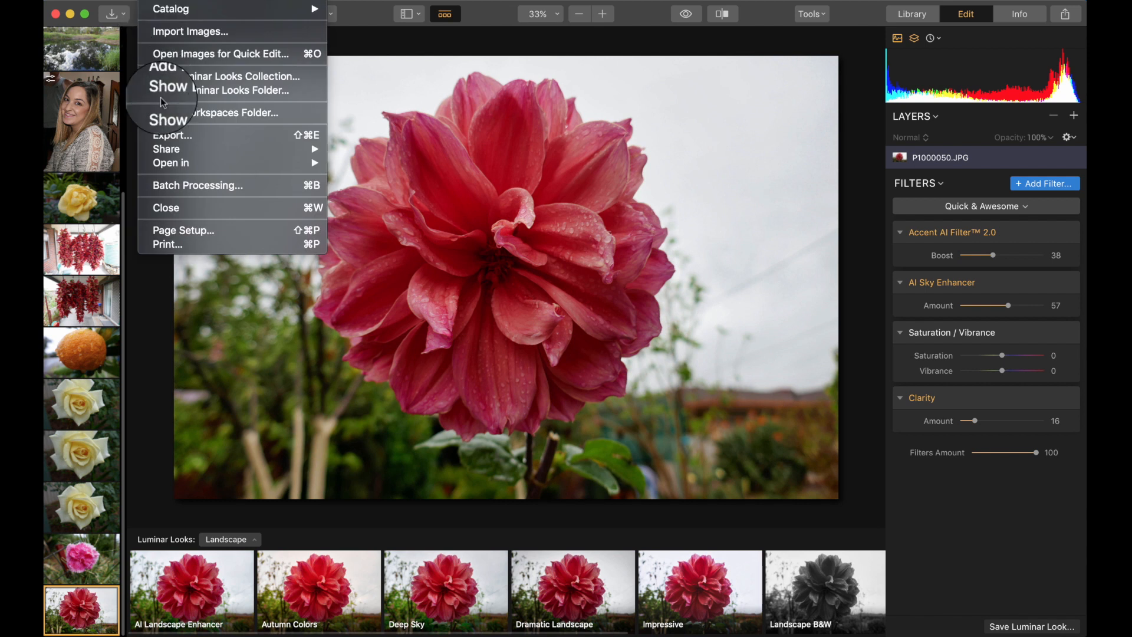
{"action": "left_click", "coordinate": [164, 136]}
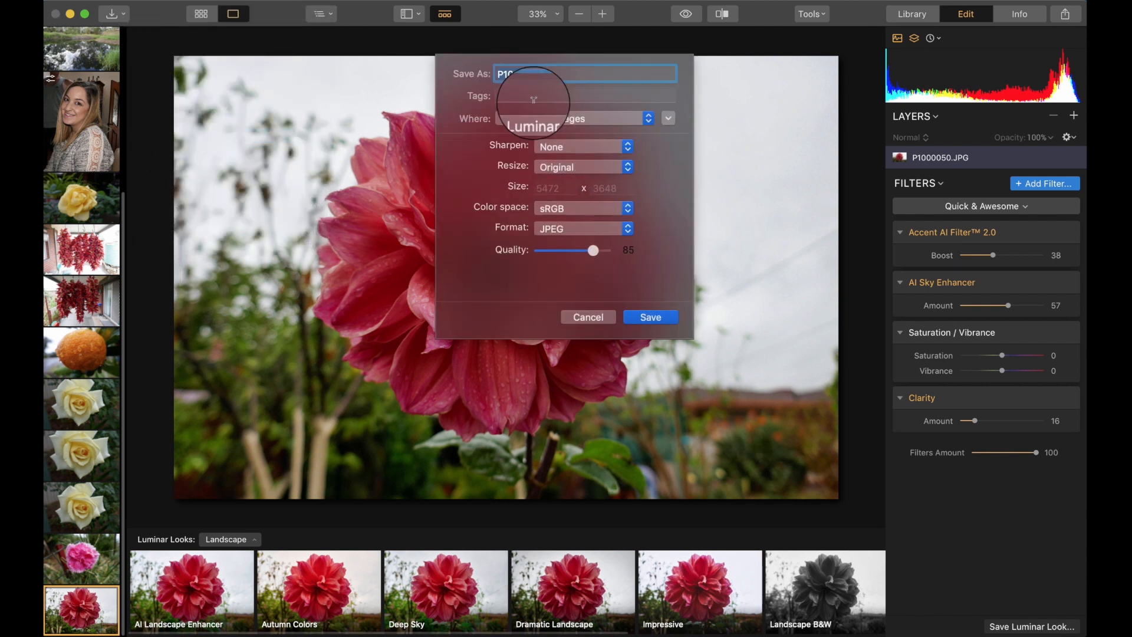
{"action": "type", "text": "Flower"}
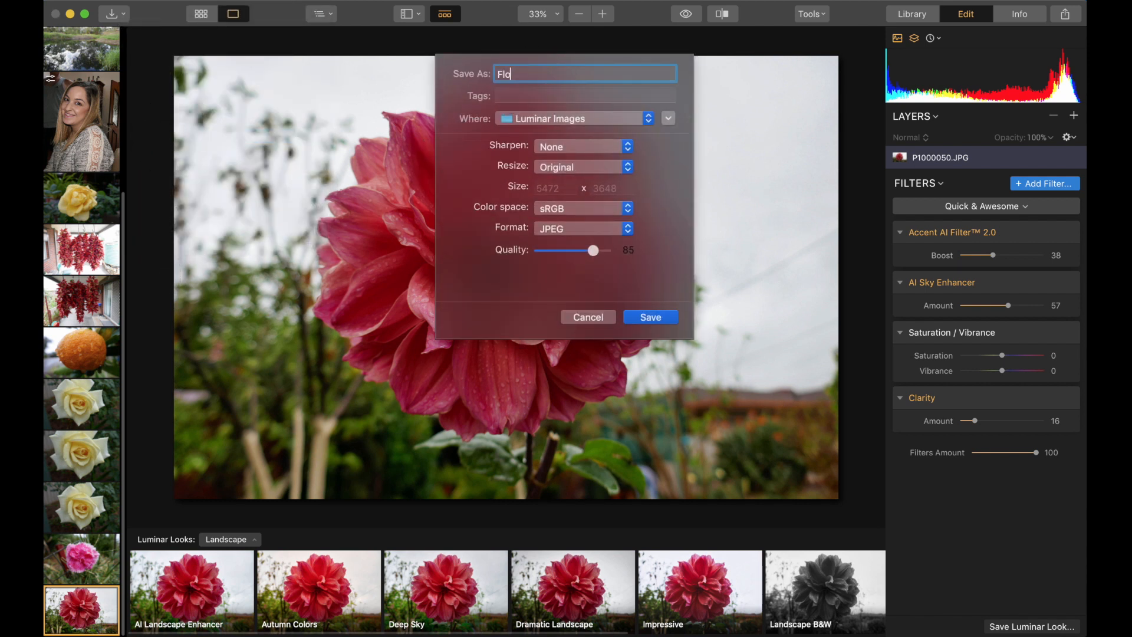
{"action": "left_click", "coordinate": [643, 316]}
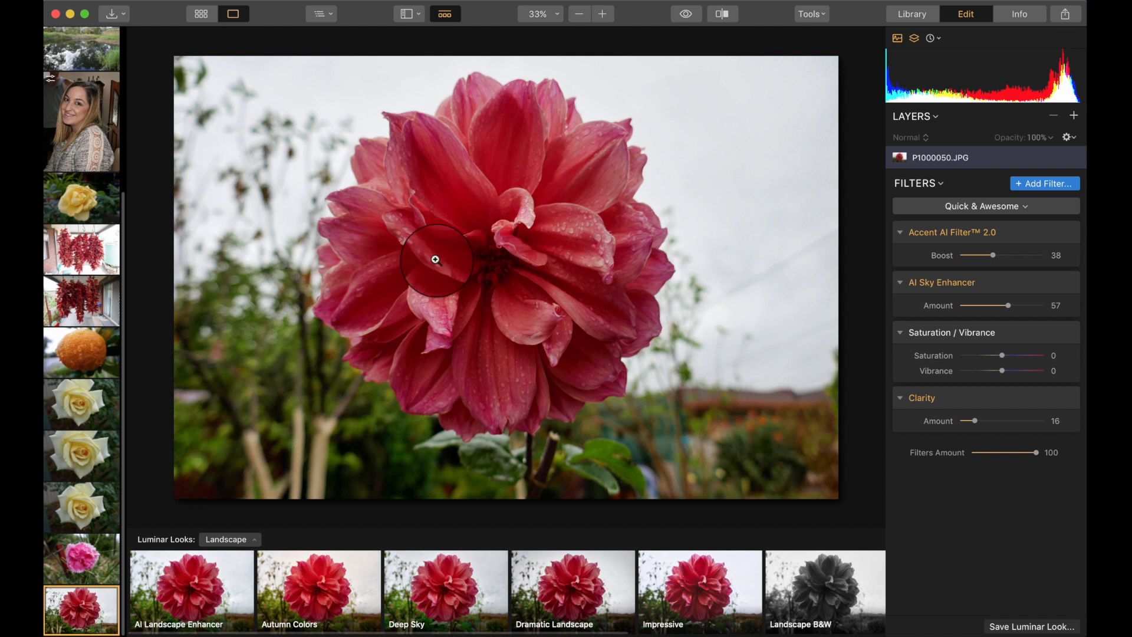
- Show the Melbourne folder as a gallery grid and open a daytime photo of the city high-rises in single-image view
{"action": "left_click", "coordinate": [908, 17]}
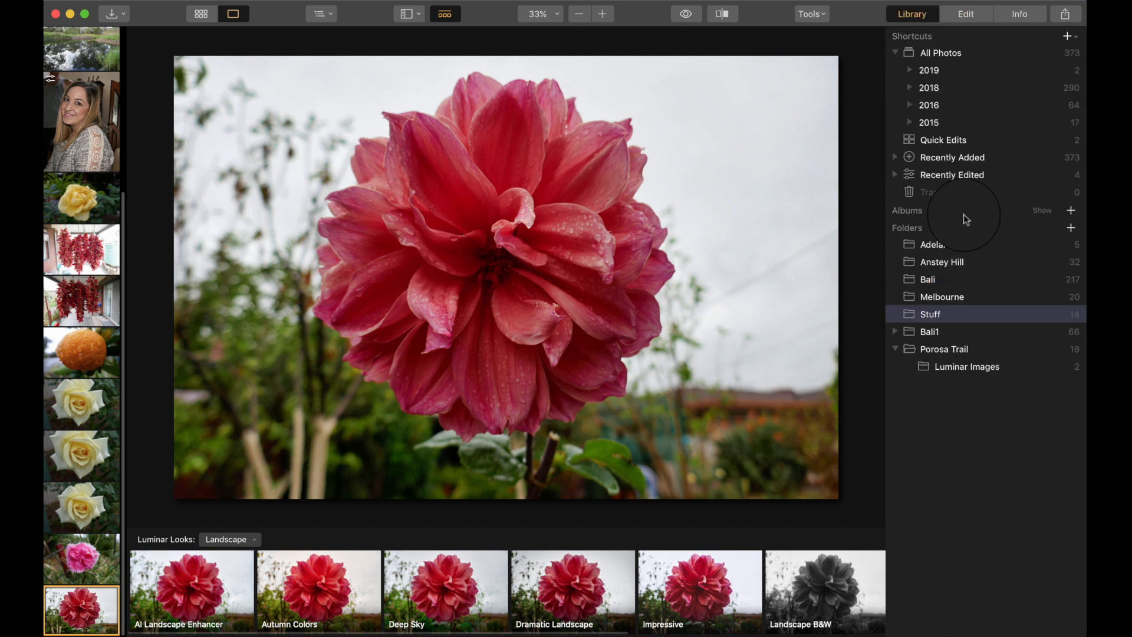
{"action": "left_click", "coordinate": [943, 298]}
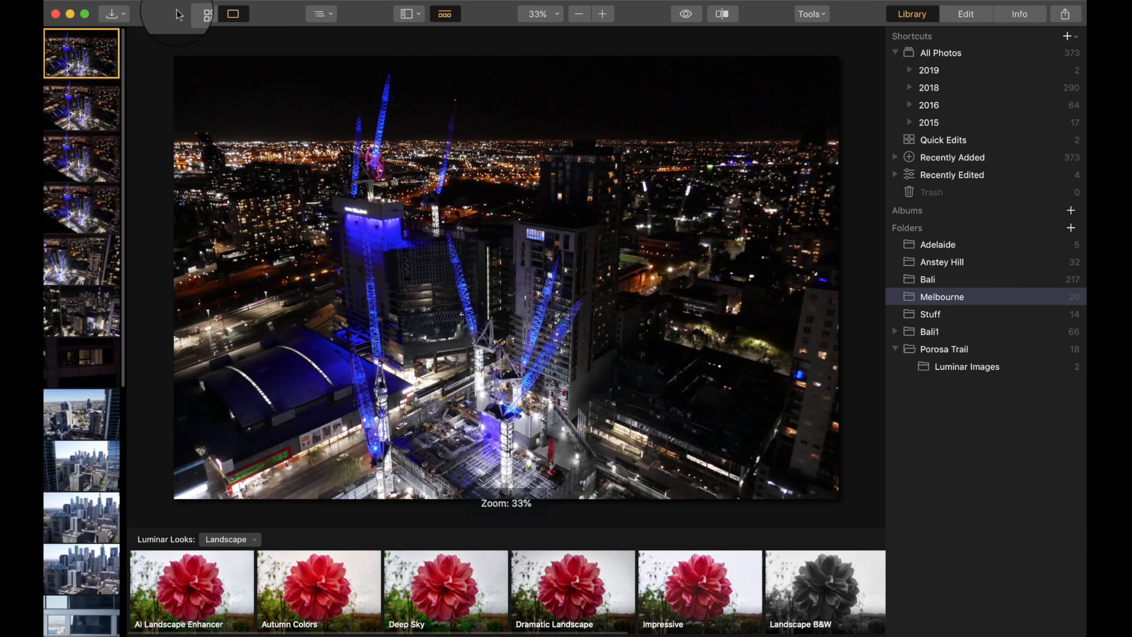
{"action": "left_click", "coordinate": [214, 16]}
{"action": "scroll", "coordinate": [397, 200], "scroll_direction": "down", "scroll_amount": 5}
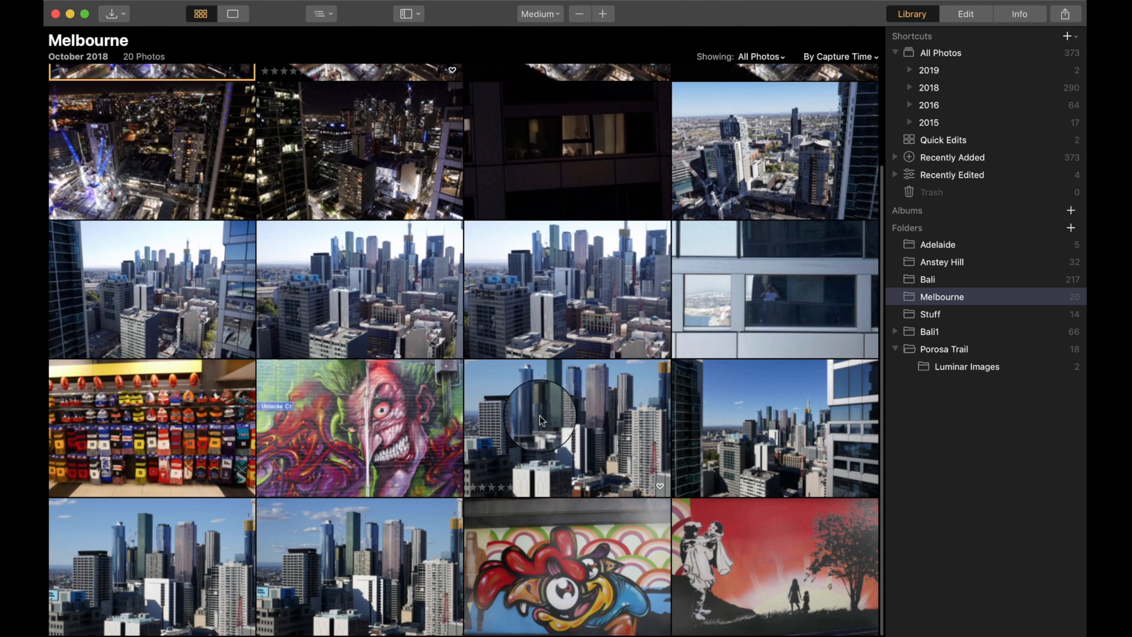
{"action": "double_click", "coordinate": [564, 445]}
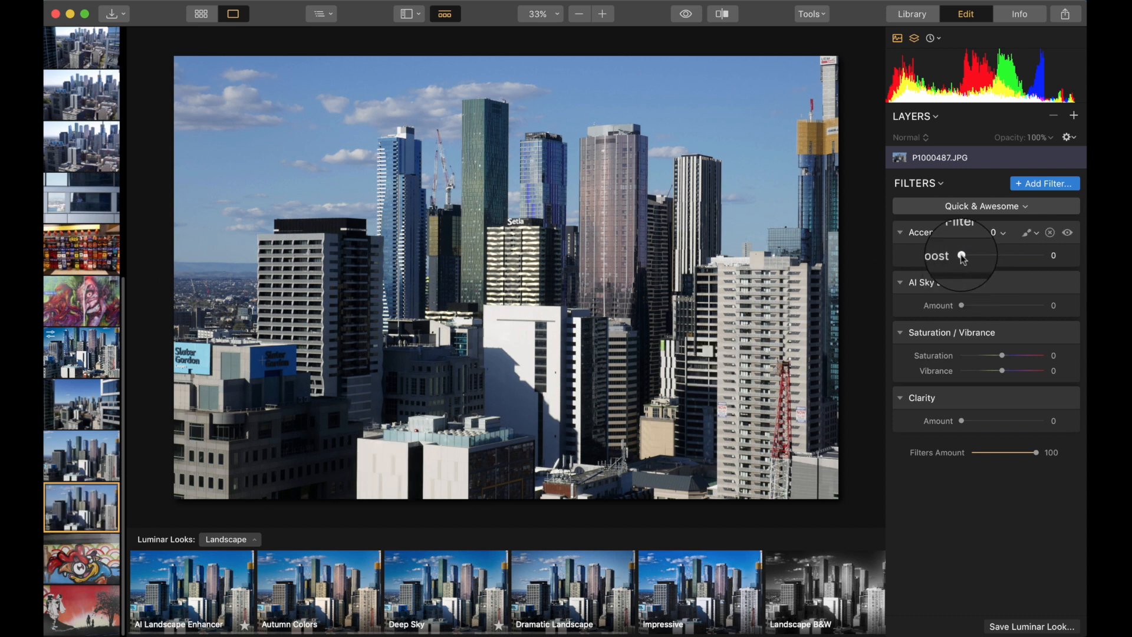
- Set the skyline photo's Accent AI Filter boost to 41 and its AI Sky Enhancer amount to 64
{"action": "left_click_drag", "start_coordinate": [962, 257], "coordinate": [1000, 263]}
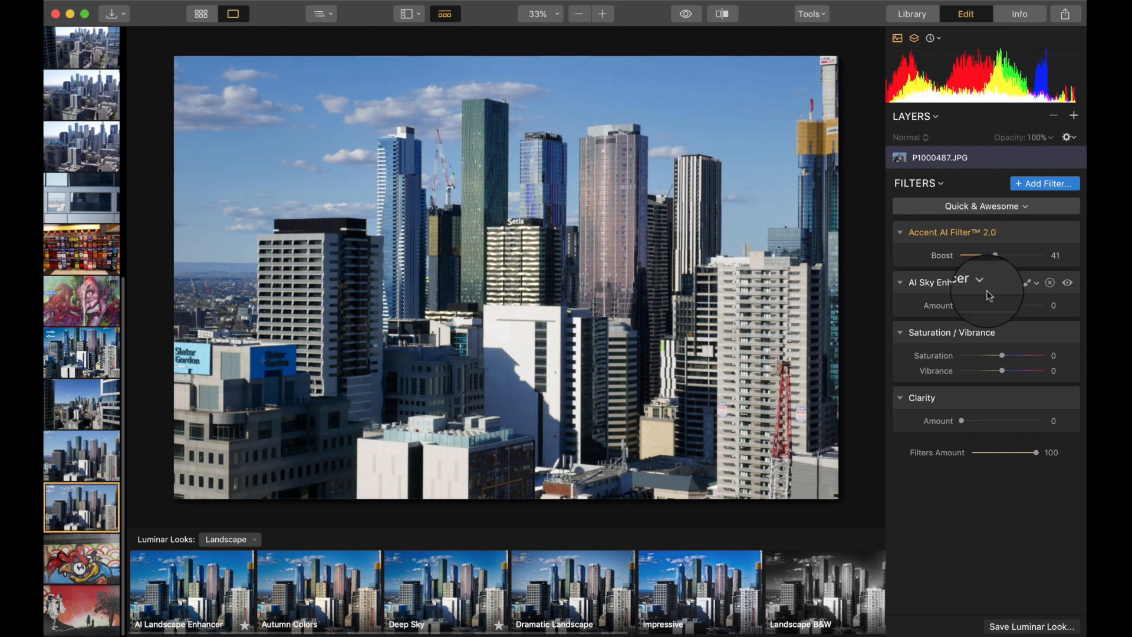
{"action": "left_click_drag", "start_coordinate": [963, 305], "coordinate": [1024, 314]}
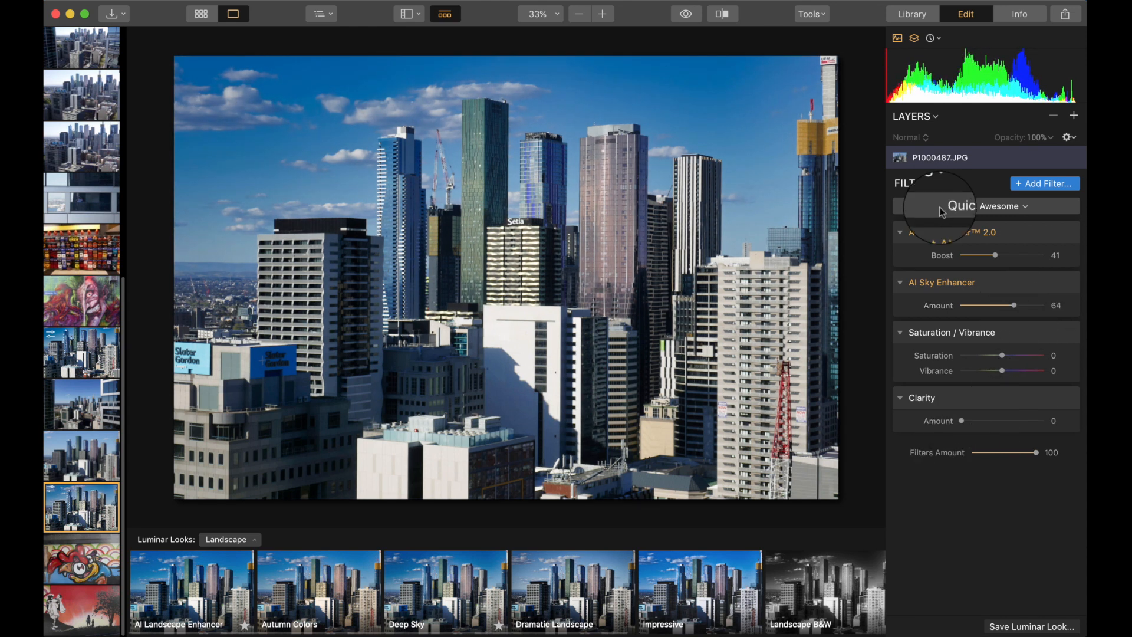
- Add the Sharpening filter to the skyline photo and set its amount to 59
{"action": "left_click", "coordinate": [1059, 184]}
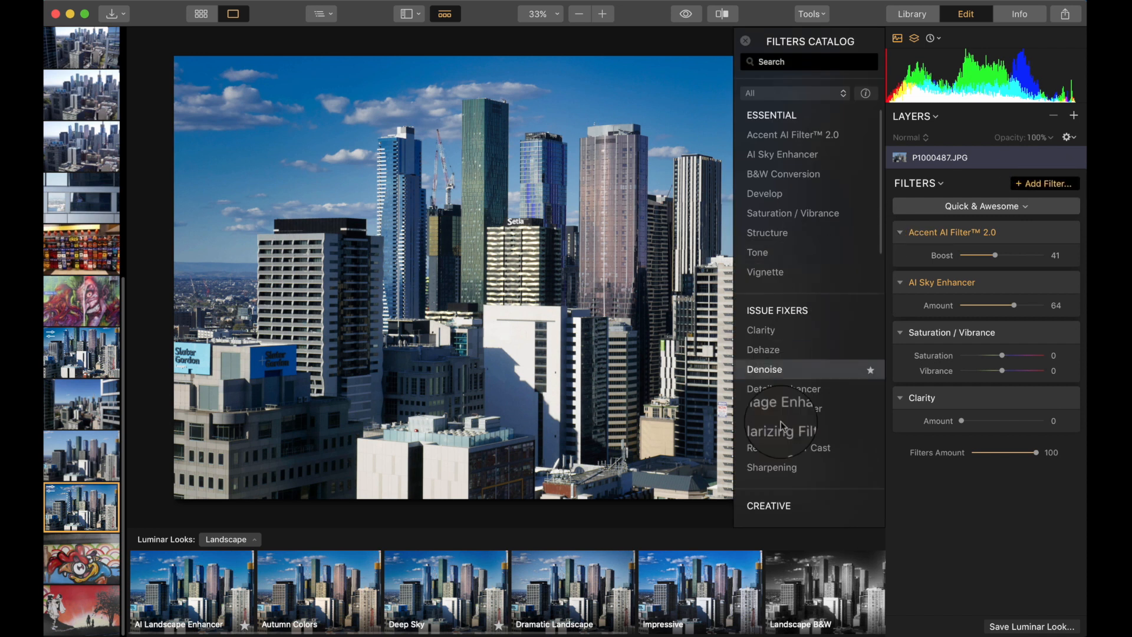
{"action": "left_click", "coordinate": [779, 467]}
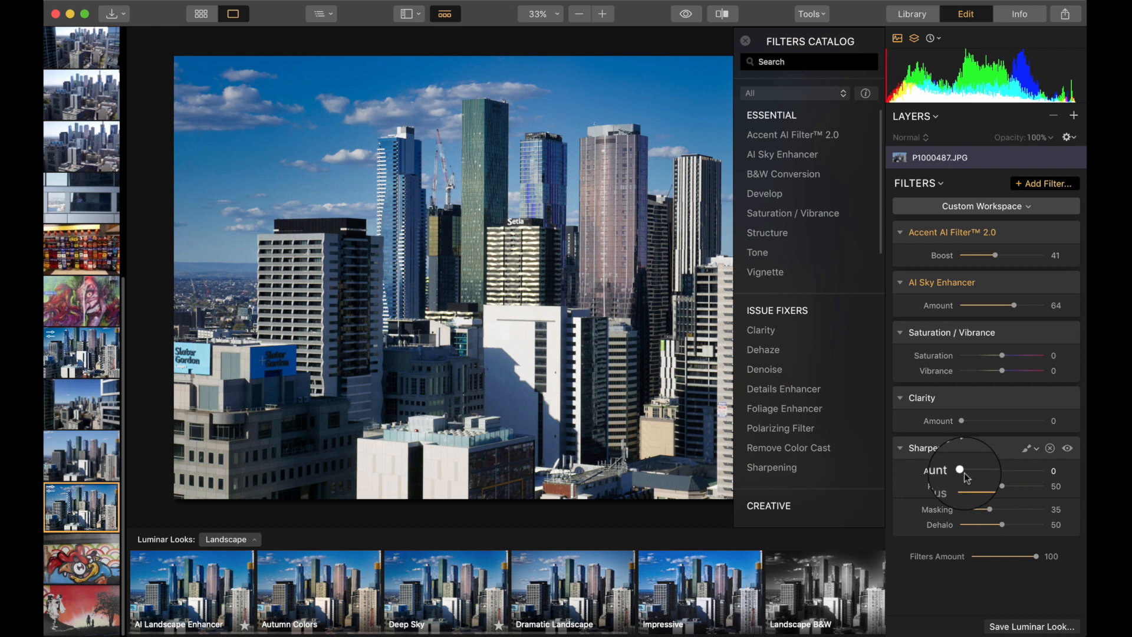
{"action": "left_click_drag", "start_coordinate": [963, 473], "coordinate": [1019, 483]}
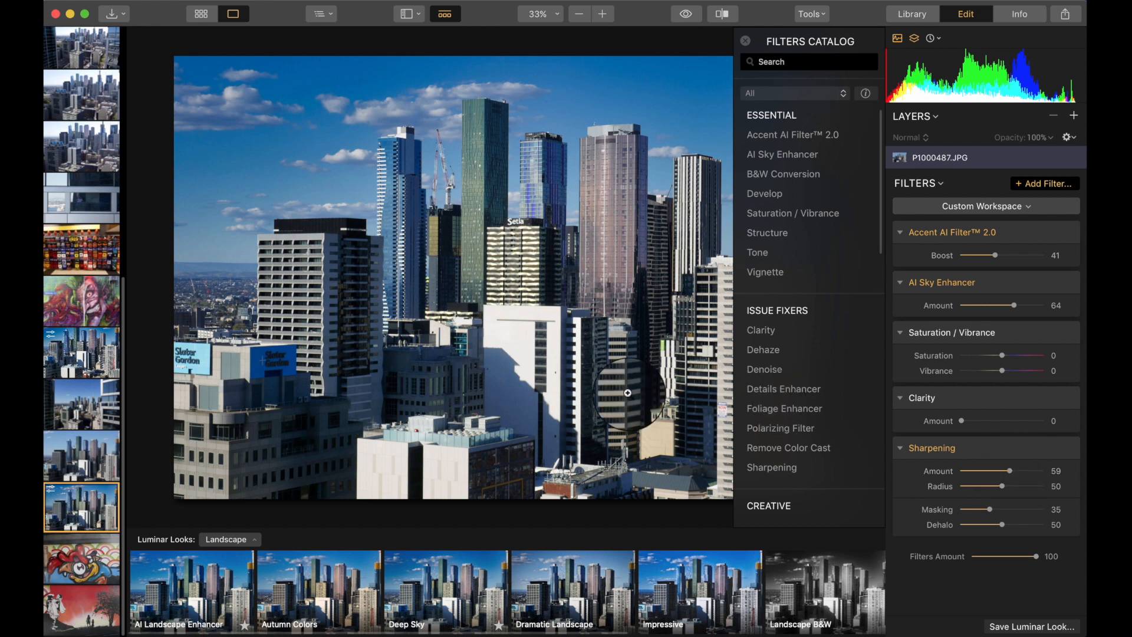
- Switch the skyline photo repeatedly between its original and edited versions to compare the filter effects
{"action": "left_click", "coordinate": [687, 17]}
{"action": "left_click", "coordinate": [687, 16]}
{"action": "left_click", "coordinate": [687, 17]}
{"action": "left_click", "coordinate": [687, 16]}
{"action": "left_click", "coordinate": [687, 17]}
{"action": "left_click", "coordinate": [687, 16]}
{"action": "left_click", "coordinate": [687, 16]}
{"action": "left_click", "coordinate": [687, 17]}
{"action": "left_click", "coordinate": [687, 16]}
{"action": "left_click", "coordinate": [687, 17]}
{"action": "left_click", "coordinate": [687, 17]}
{"action": "left_click", "coordinate": [687, 17]}
{"action": "left_click", "coordinate": [687, 17]}
{"action": "left_click", "coordinate": [687, 16]}
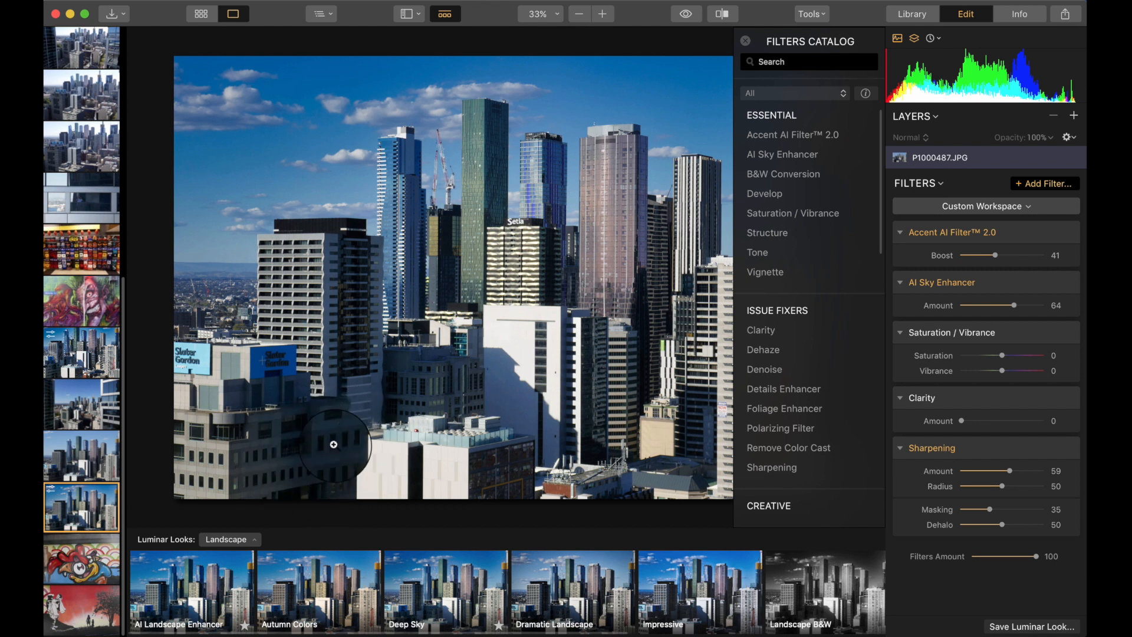
- Find and add the High Key filter with an amount of 32, and compare the skyline in a before/after split
{"action": "left_click", "coordinate": [801, 62]}
{"action": "type", "text": "hi"}
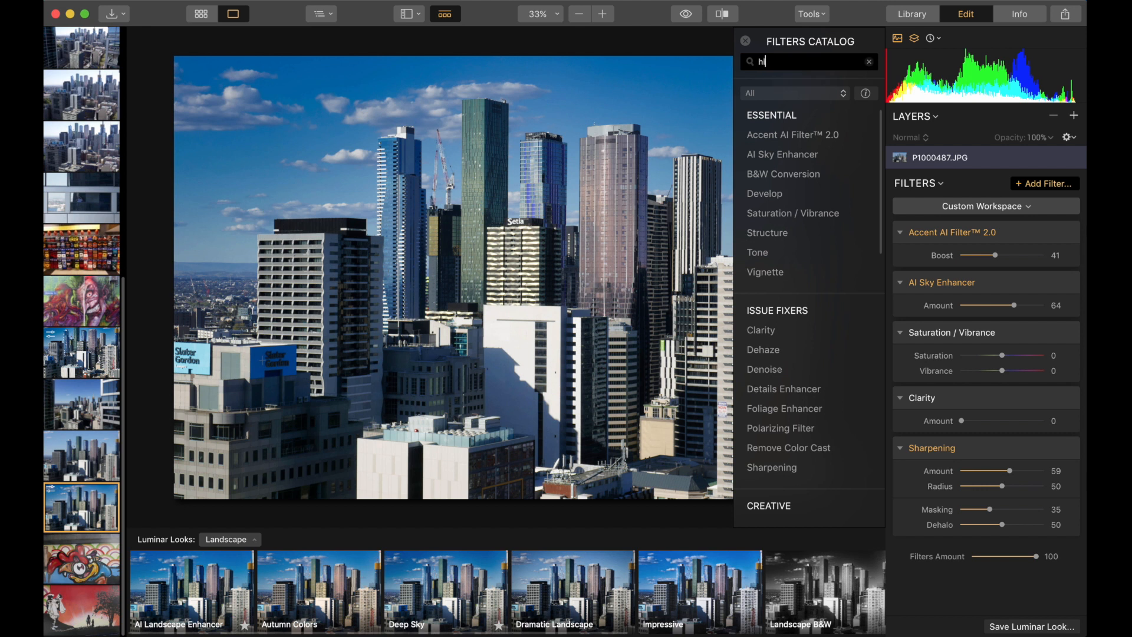
{"action": "type", "text": "gh"}
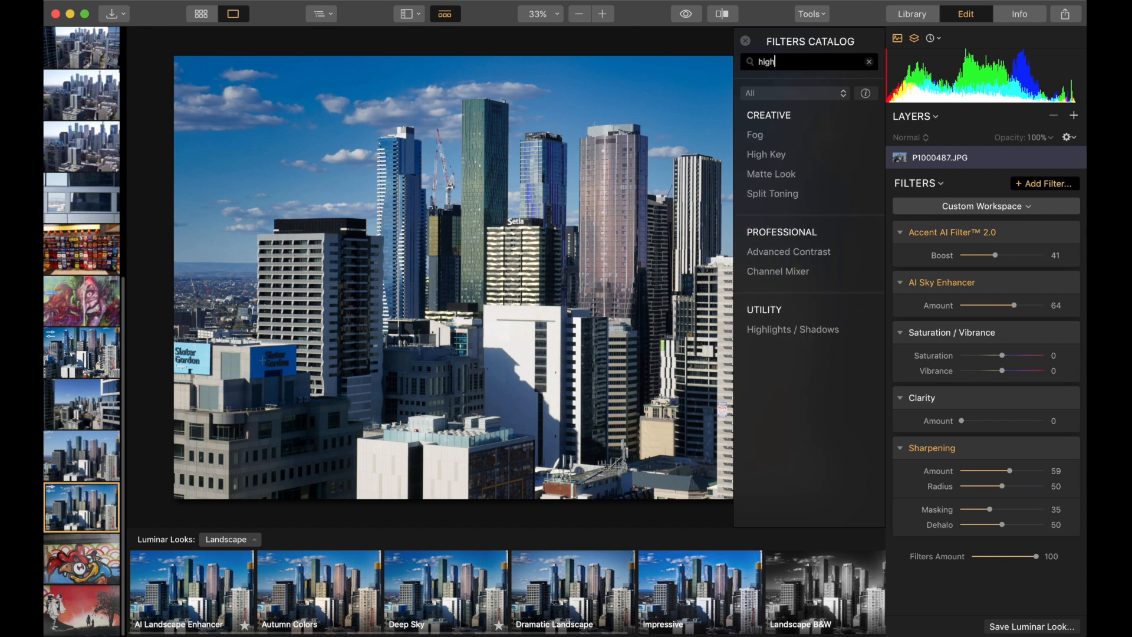
{"action": "left_click", "coordinate": [775, 156]}
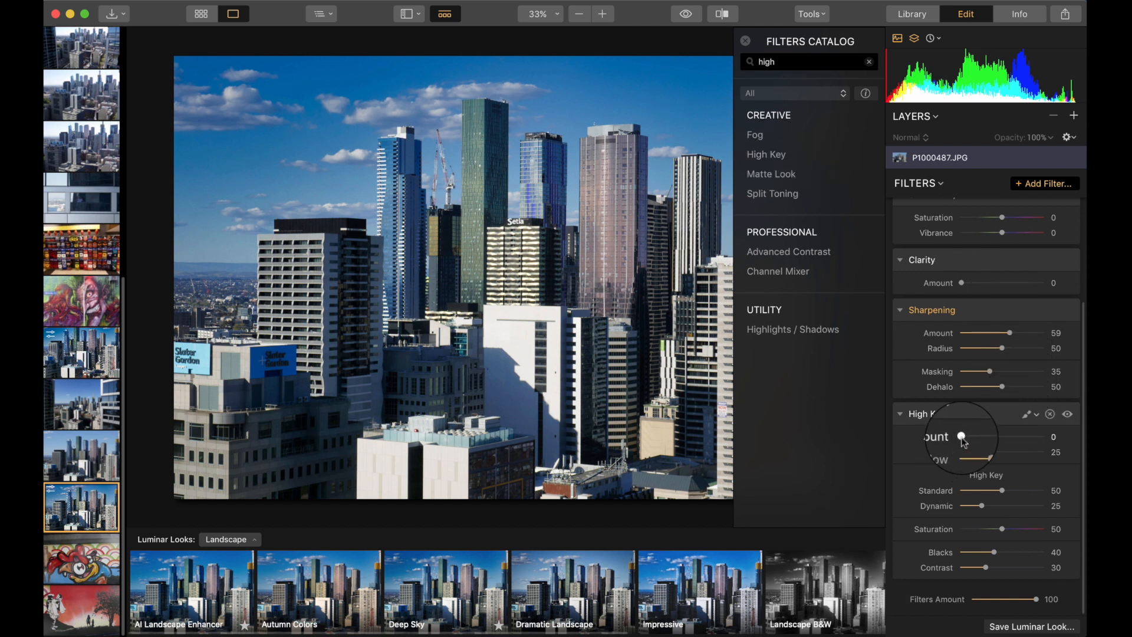
{"action": "left_click_drag", "start_coordinate": [963, 439], "coordinate": [992, 440]}
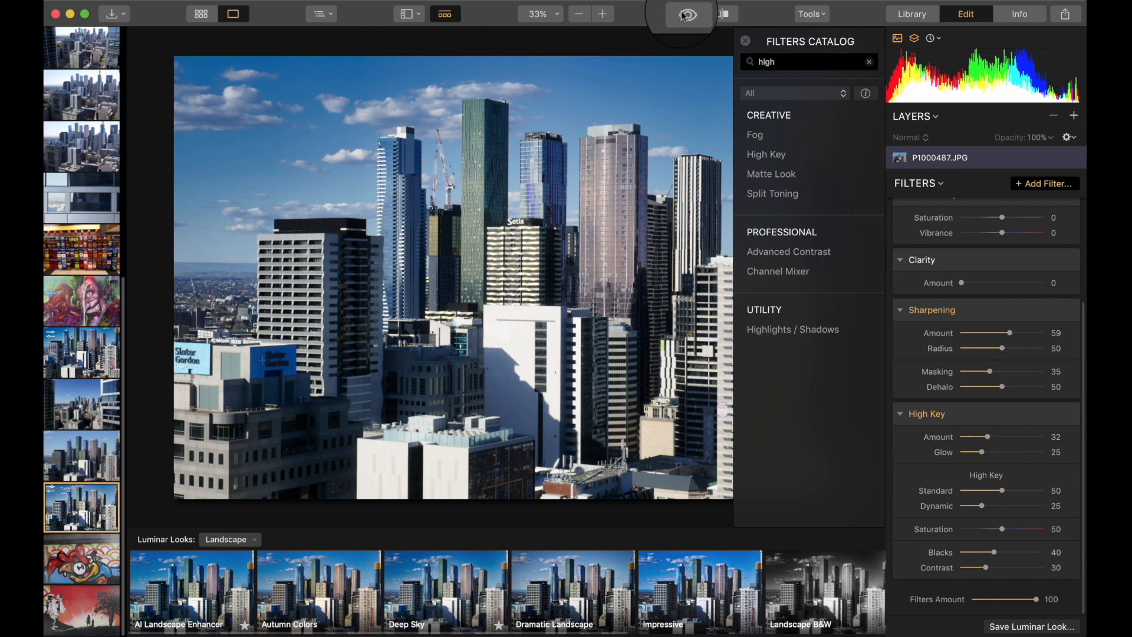
{"action": "left_click", "coordinate": [724, 17]}
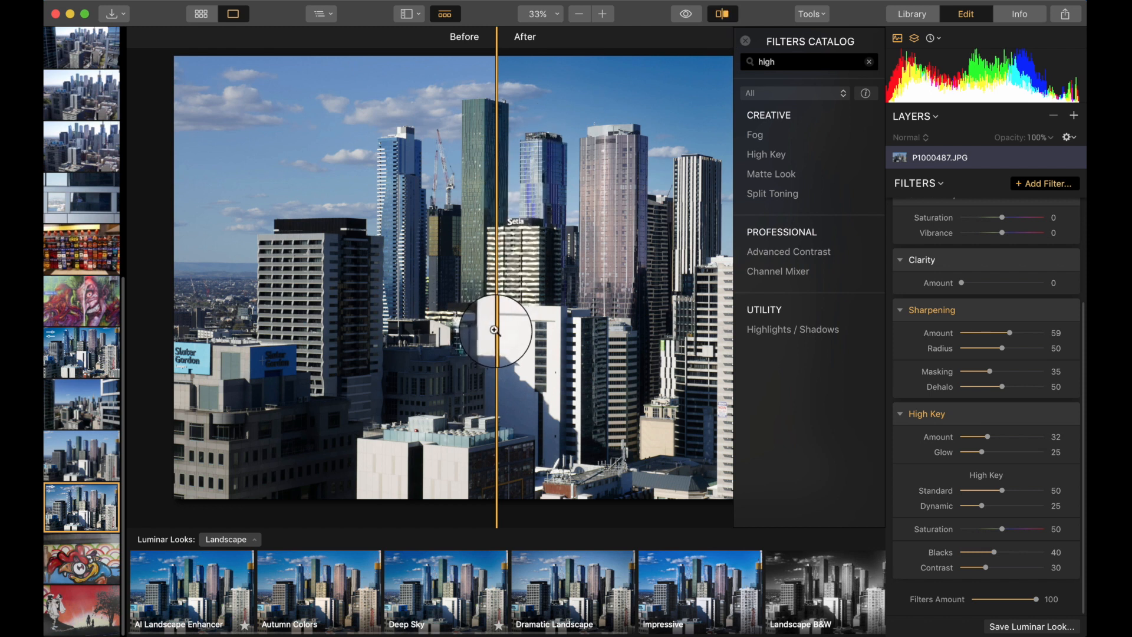
{"action": "left_click_drag", "start_coordinate": [494, 331], "coordinate": [505, 362]}
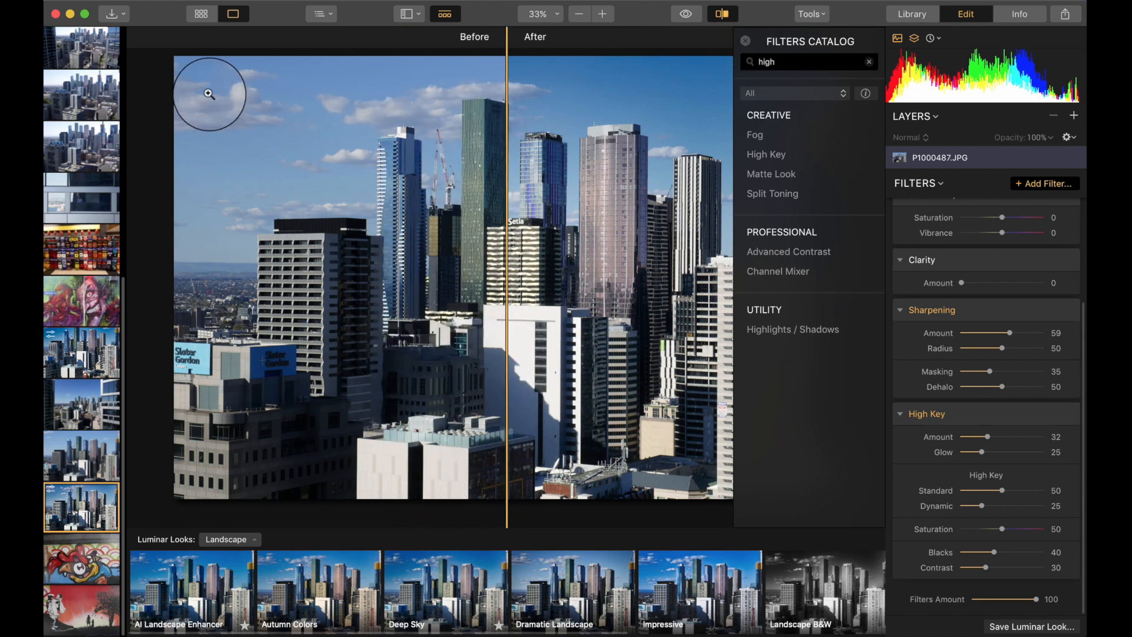
- Export the edited skyline photo to the Luminar Images folder as Melbourne
{"action": "left_click", "coordinate": [152, 1]}
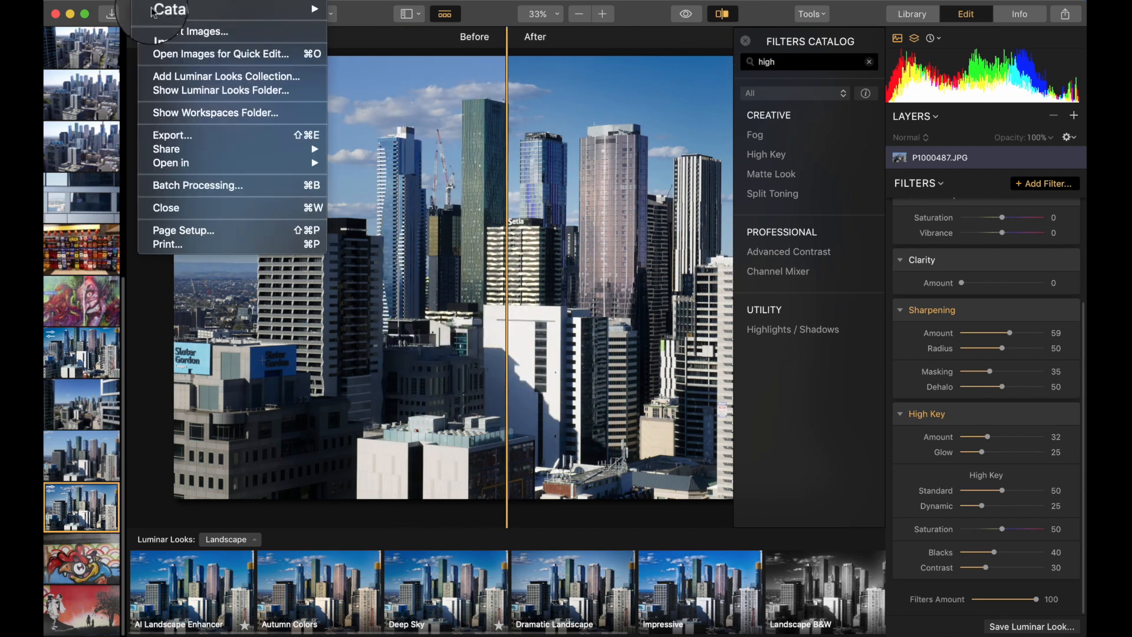
{"action": "left_click", "coordinate": [160, 137]}
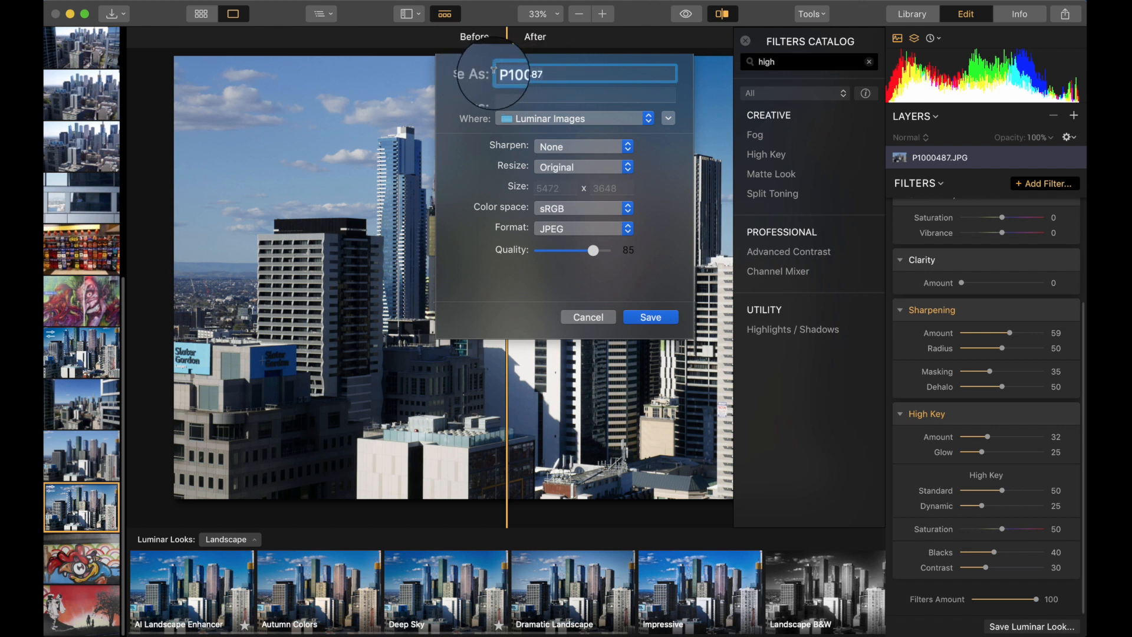
{"action": "type", "text": "Melbourne"}
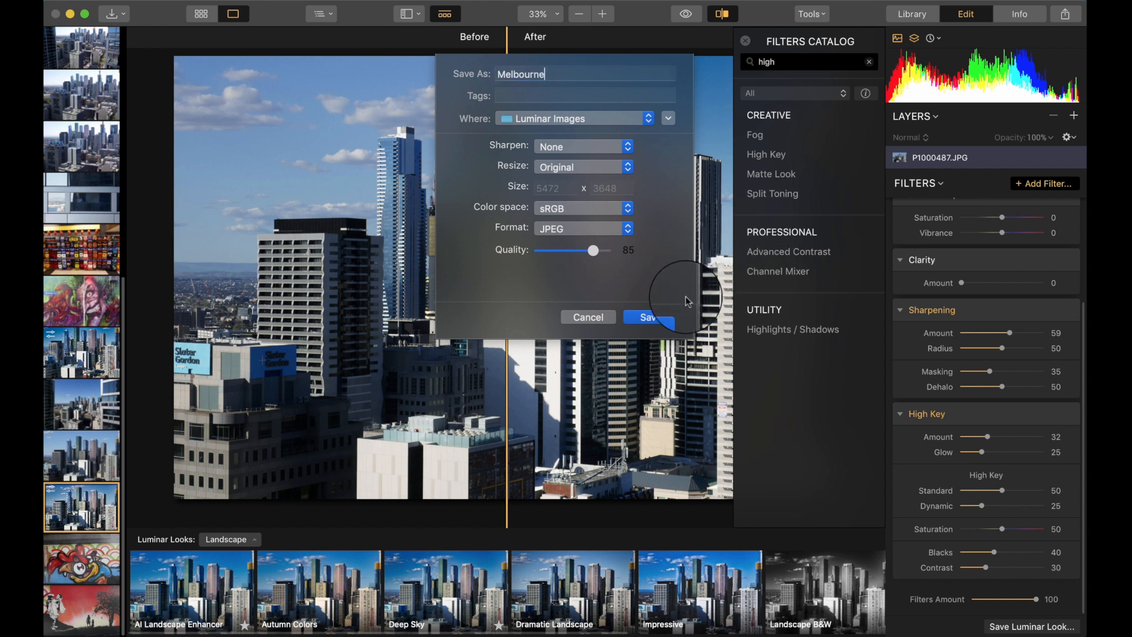
{"action": "left_click", "coordinate": [665, 317]}
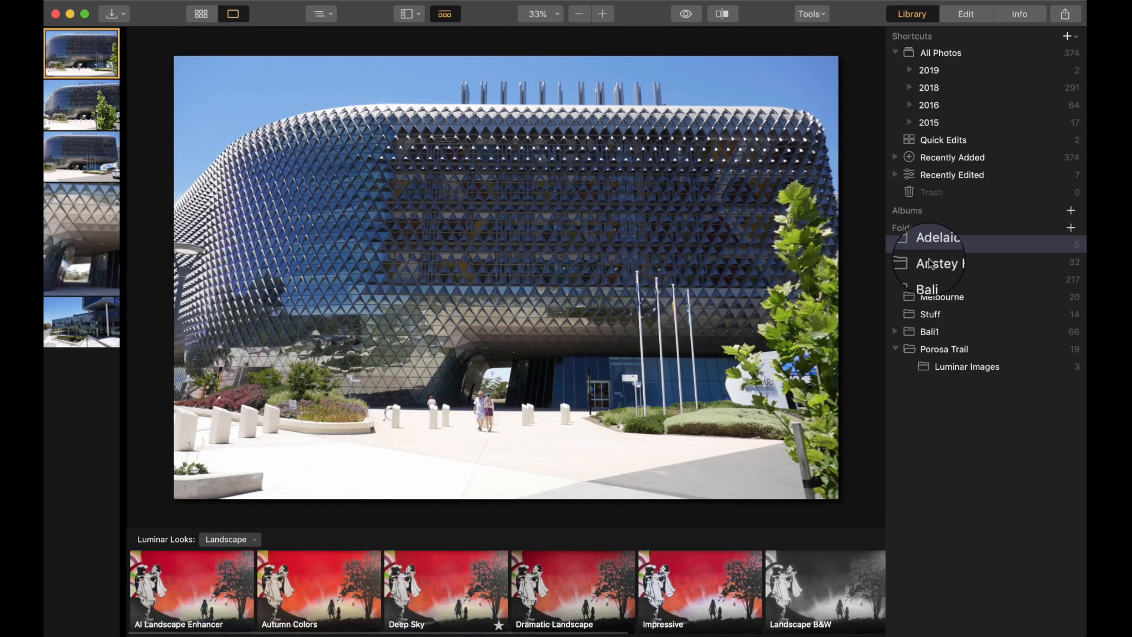
- Browse the Anstey Hill folder as a gallery grid and open the last of the three portrait-format bare-tree photos for editing
{"action": "left_click", "coordinate": [926, 263]}
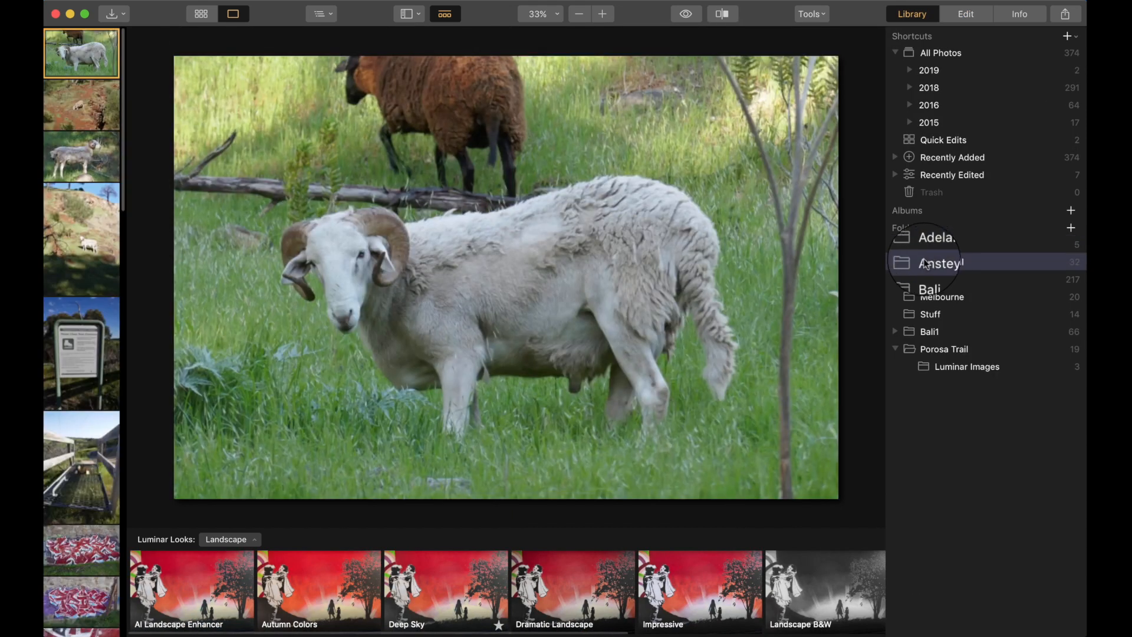
{"action": "left_click", "coordinate": [202, 22]}
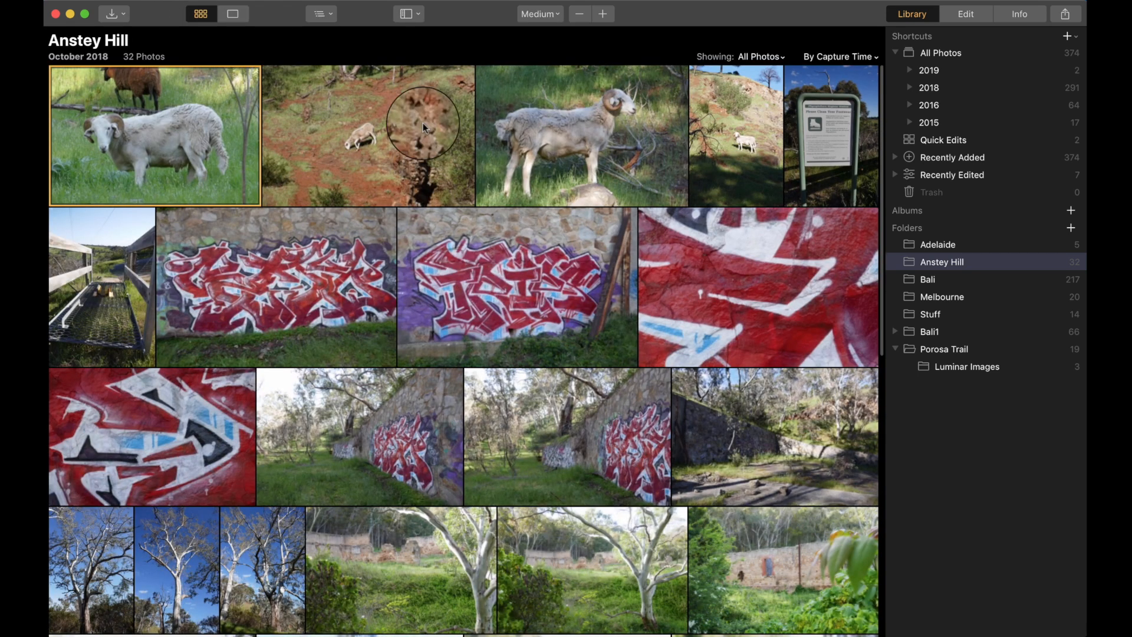
{"action": "scroll", "coordinate": [517, 218], "scroll_direction": "down", "scroll_amount": 5}
{"action": "scroll", "coordinate": [517, 218], "scroll_direction": "down", "scroll_amount": 5}
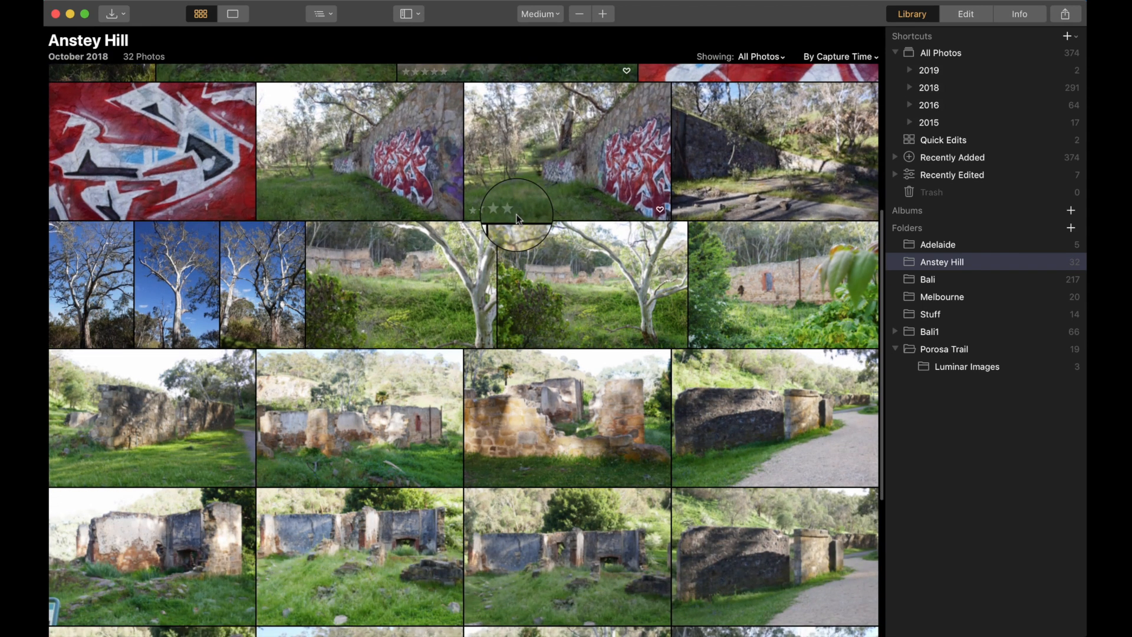
{"action": "scroll", "coordinate": [516, 218], "scroll_direction": "down", "scroll_amount": 8}
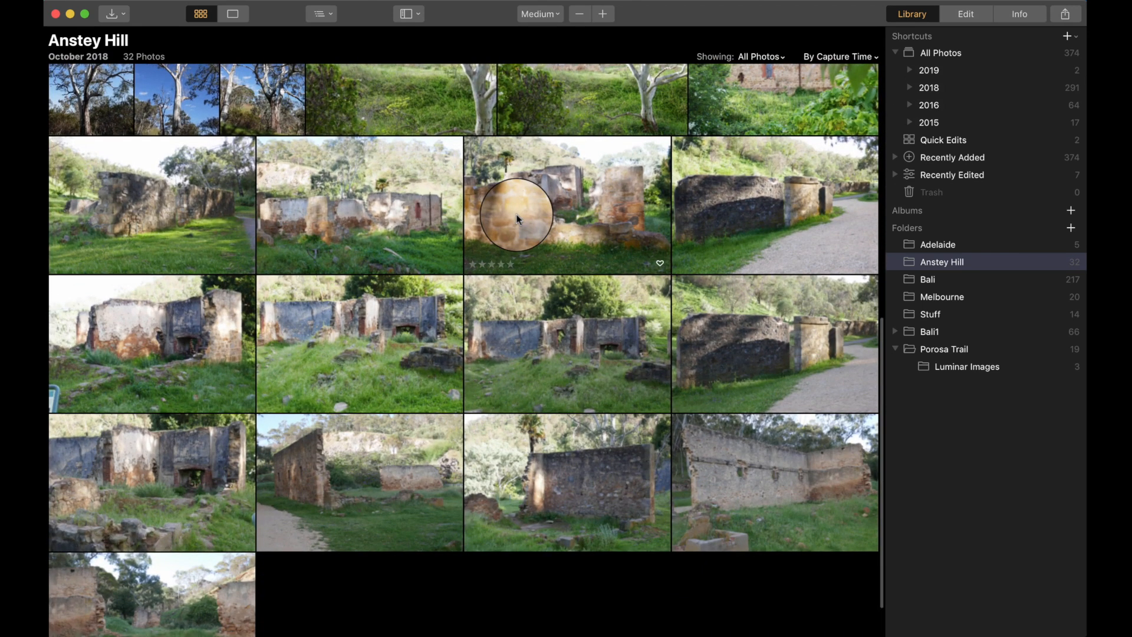
{"action": "scroll", "coordinate": [515, 215], "scroll_direction": "down", "scroll_amount": 2}
{"action": "scroll", "coordinate": [517, 219], "scroll_direction": "up", "scroll_amount": 8}
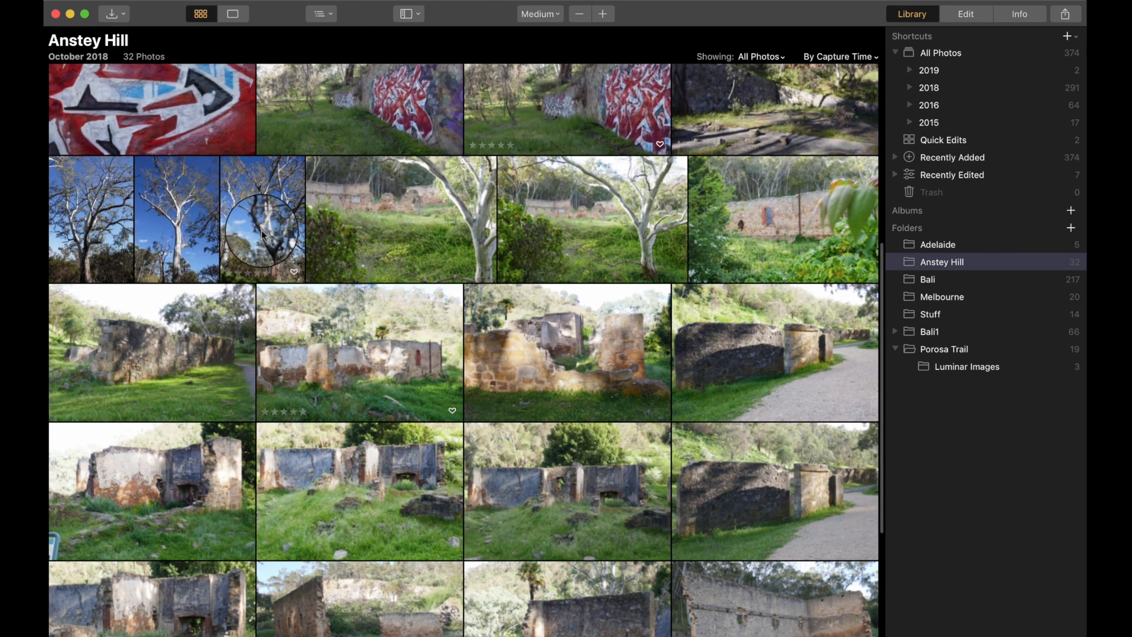
{"action": "left_click", "coordinate": [263, 235]}
{"action": "double_click", "coordinate": [263, 235]}
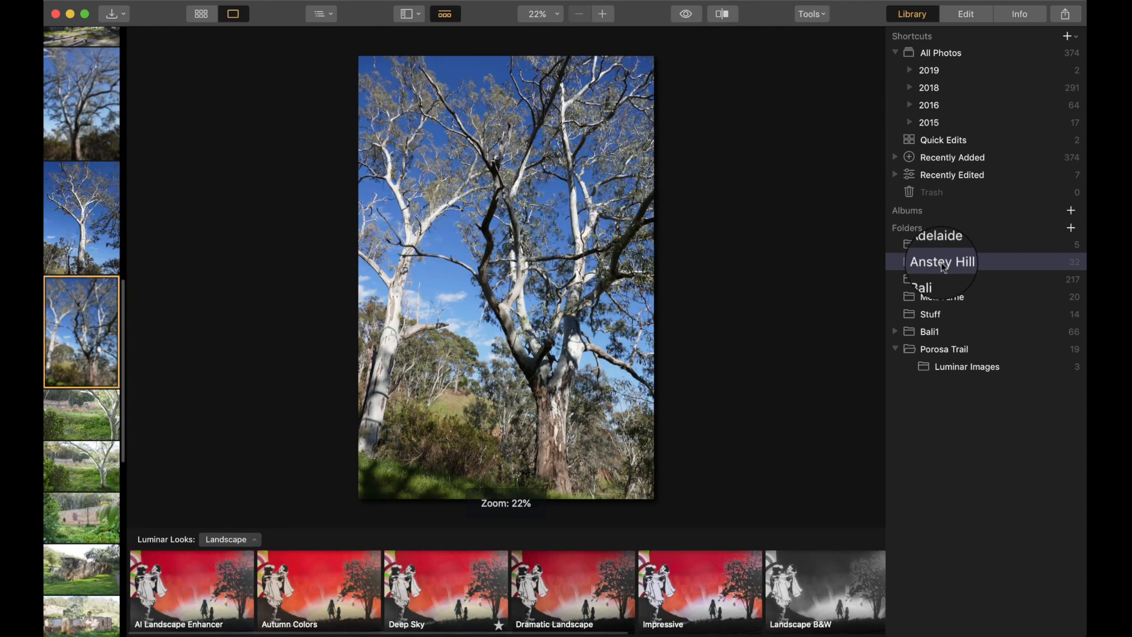
{"action": "left_click", "coordinate": [969, 15]}
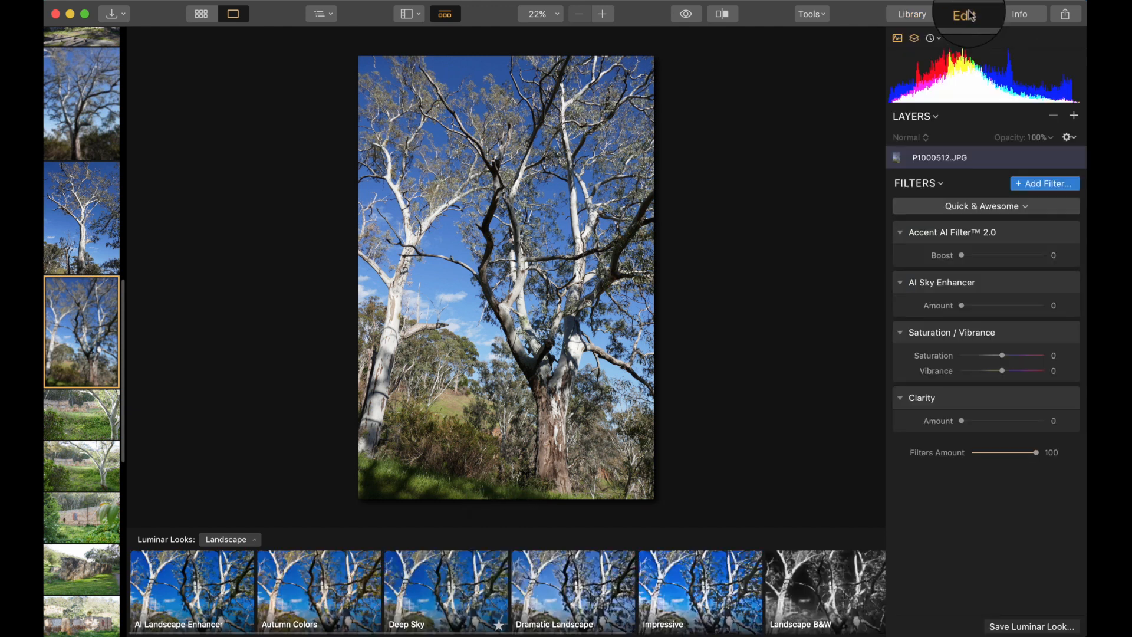
- Try the AI Landscape Enhancer, Autumn Colors, Deep Sky and Warm Sunset looks on the tree photo
{"action": "left_click", "coordinate": [198, 597]}
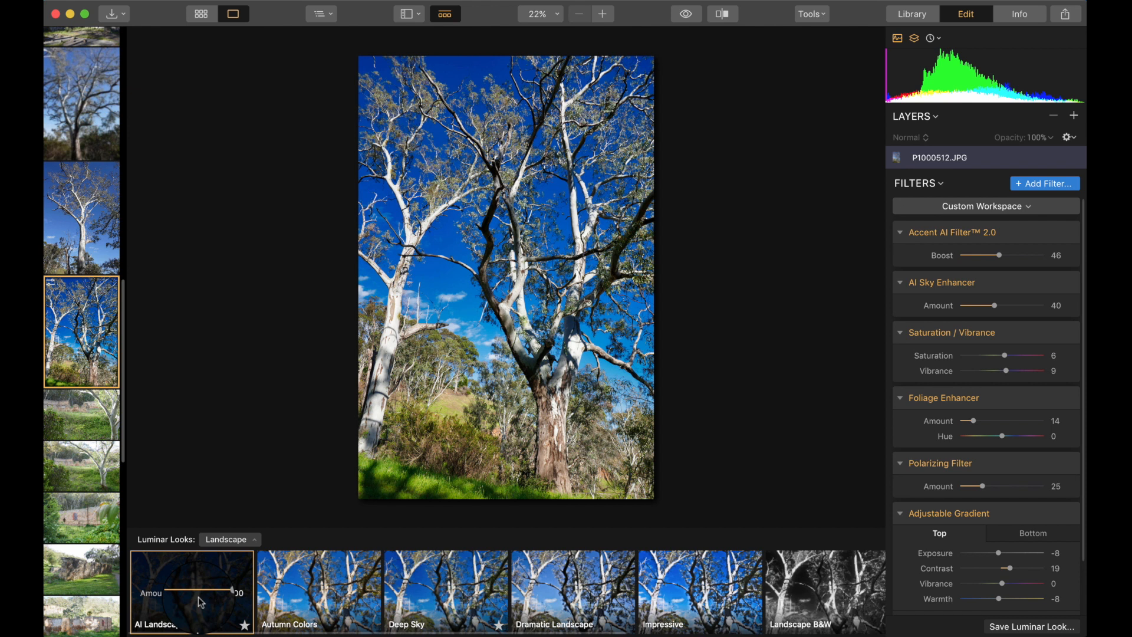
{"action": "left_click", "coordinate": [299, 595]}
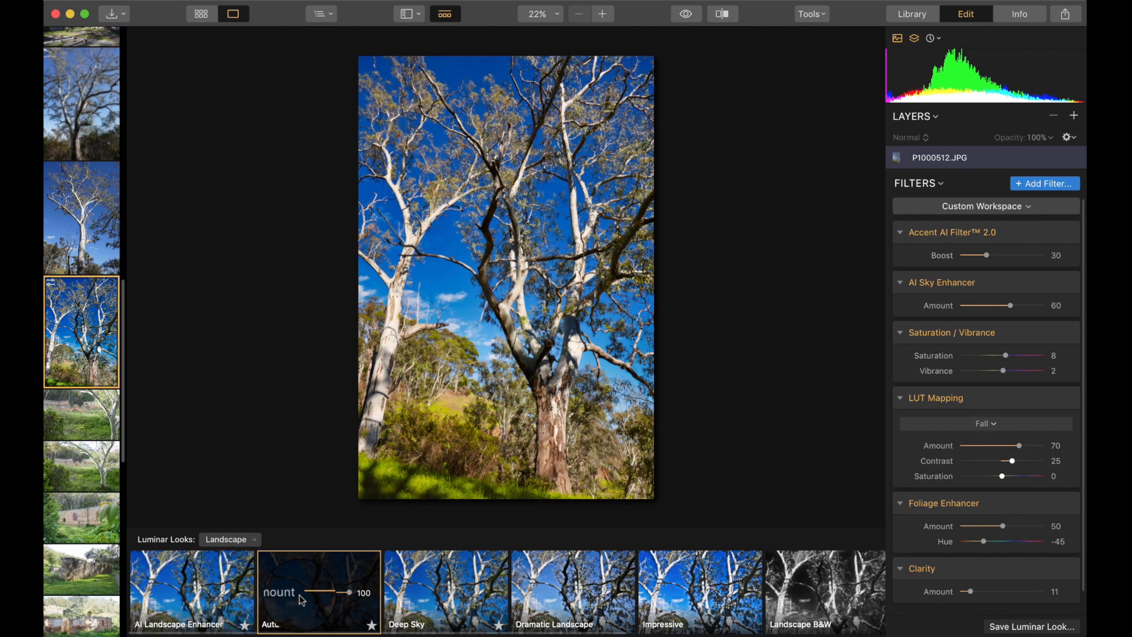
{"action": "left_click", "coordinate": [434, 603]}
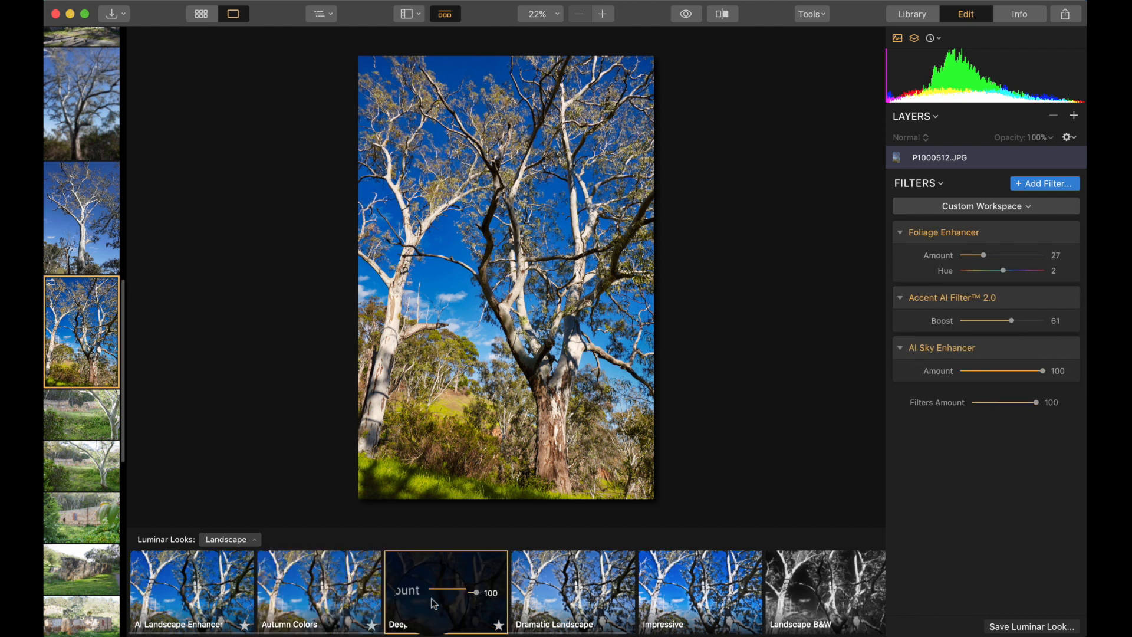
{"action": "scroll", "coordinate": [434, 603], "scroll_direction": "right", "scroll_amount": 10}
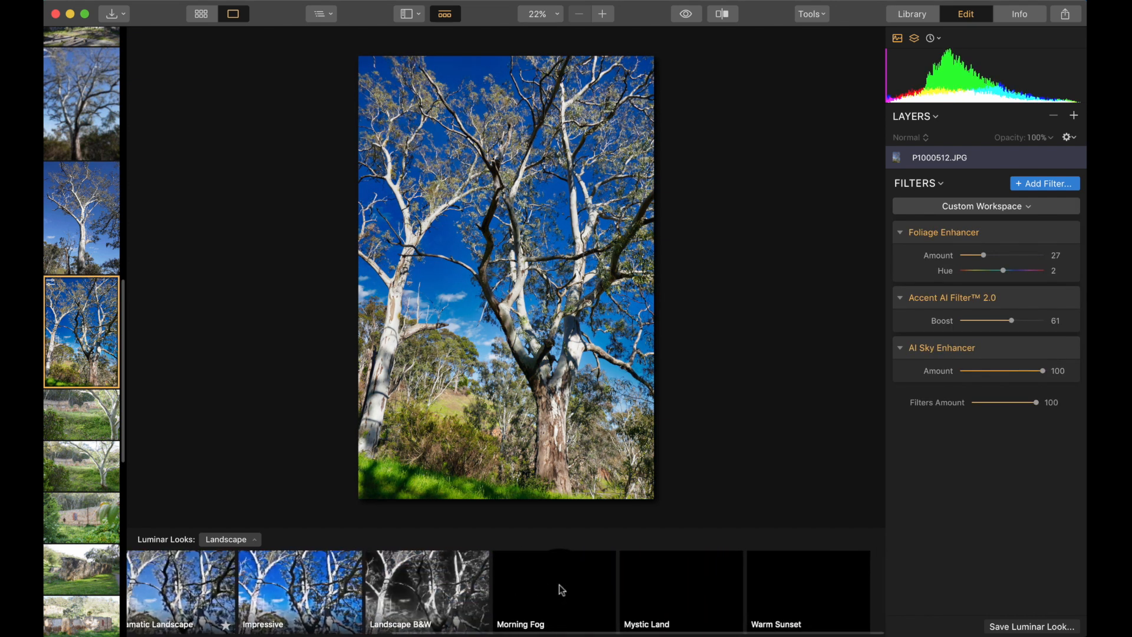
{"action": "left_click", "coordinate": [819, 594]}
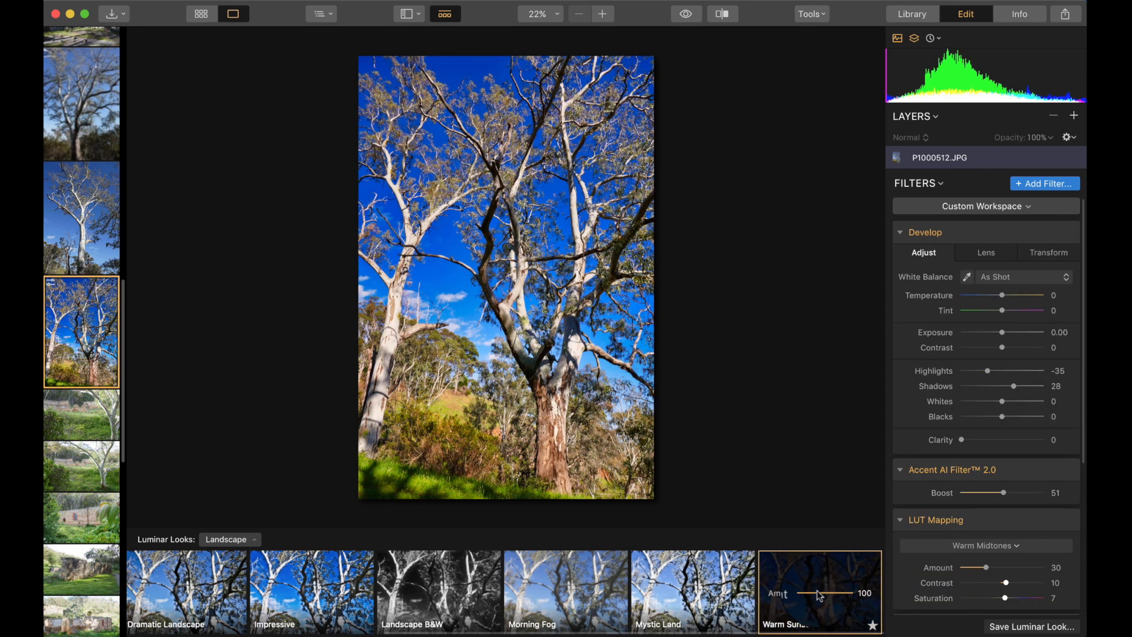
{"action": "scroll", "coordinate": [819, 596], "scroll_direction": "left", "scroll_amount": 10}
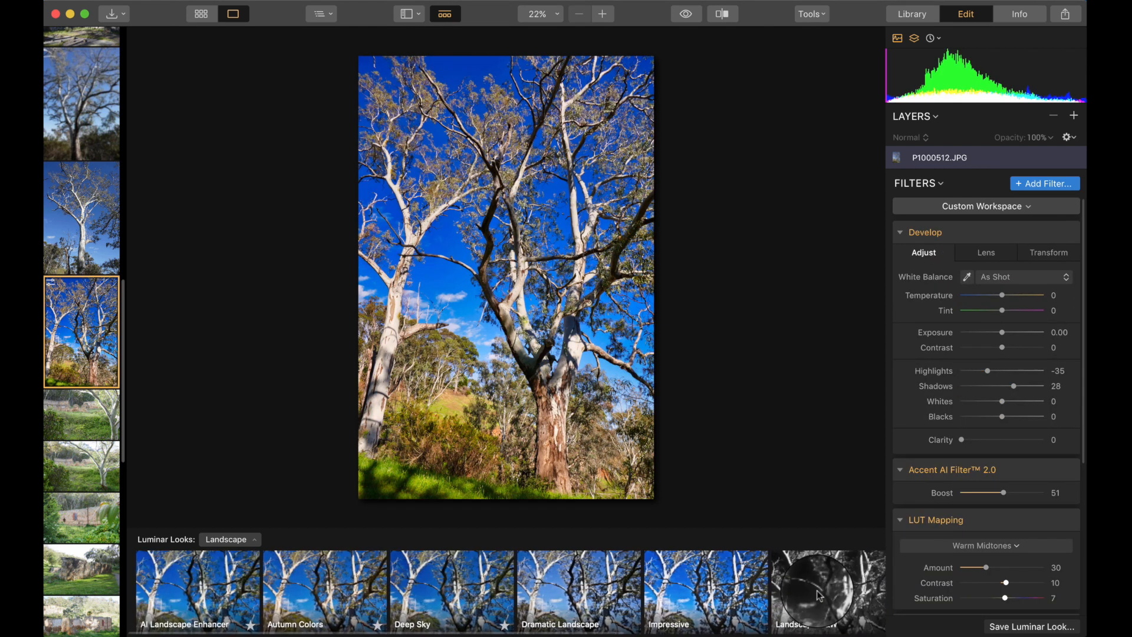
- Apply the AI Landscape Enhancer look to the tree photo and set its Foliage Enhancer amount to 30
{"action": "left_click", "coordinate": [183, 606]}
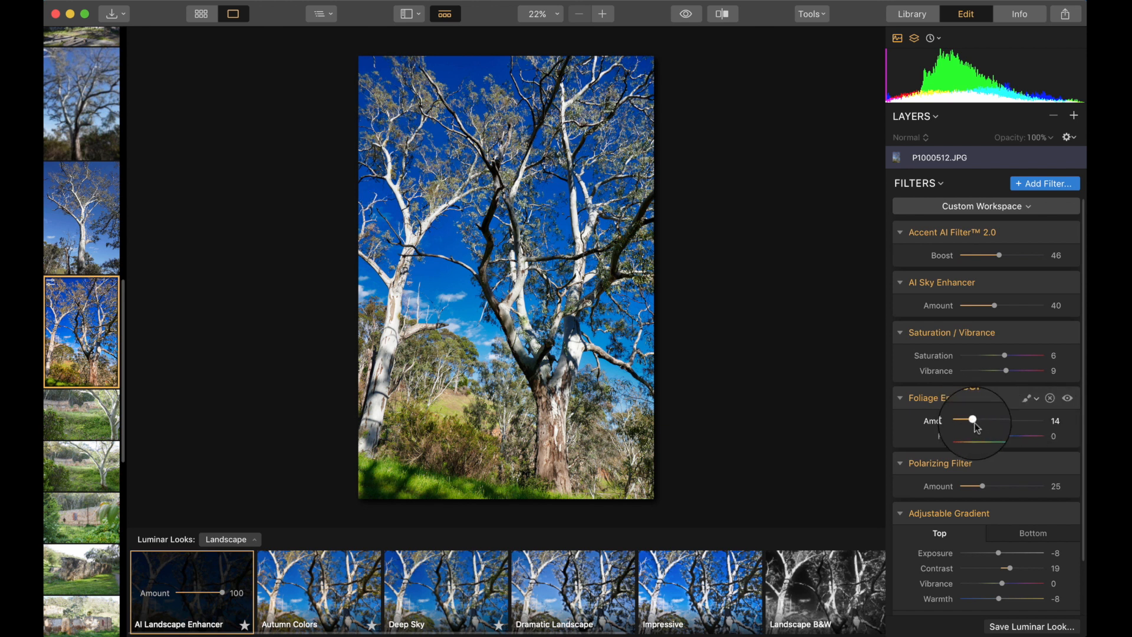
{"action": "left_click_drag", "start_coordinate": [974, 426], "coordinate": [998, 422]}
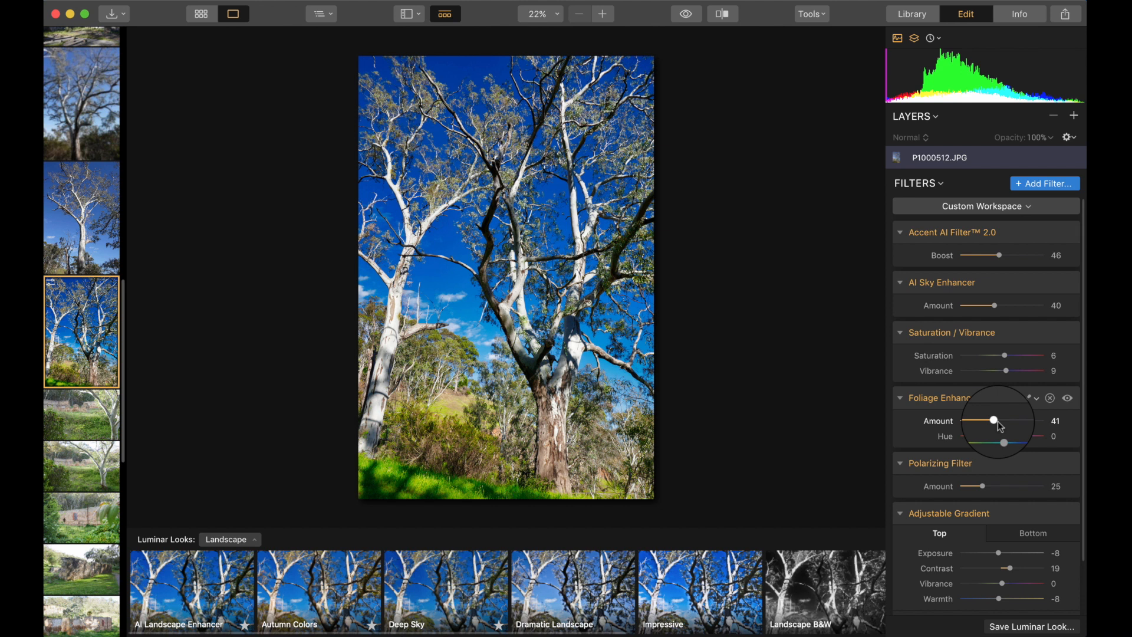
{"action": "key", "text": "super+z"}
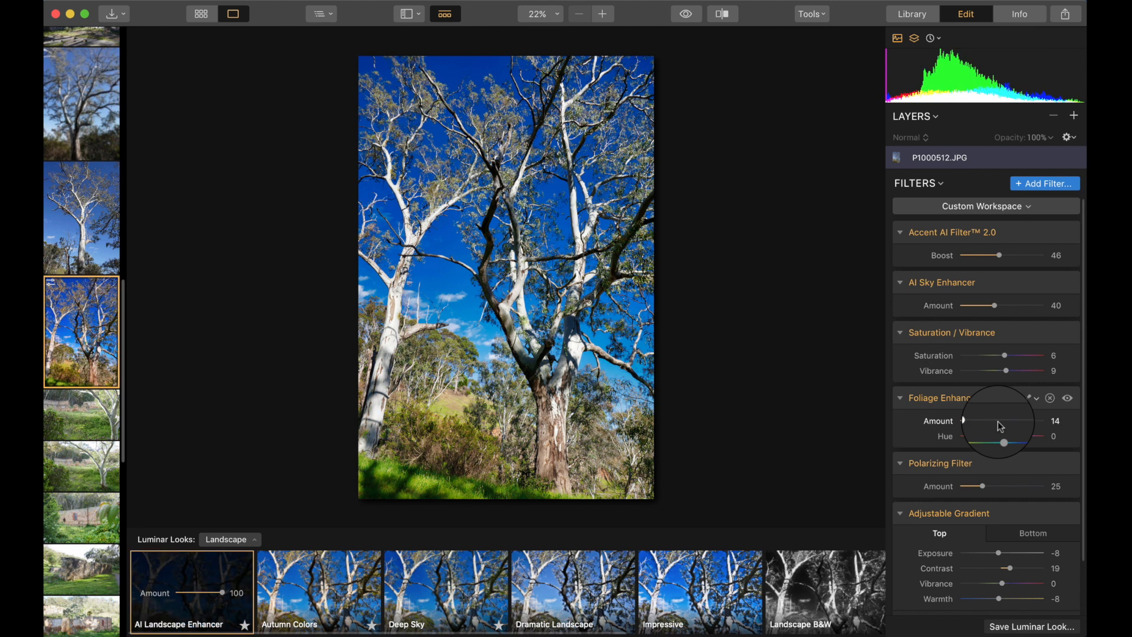
{"action": "left_click_drag", "start_coordinate": [972, 424], "coordinate": [988, 426]}
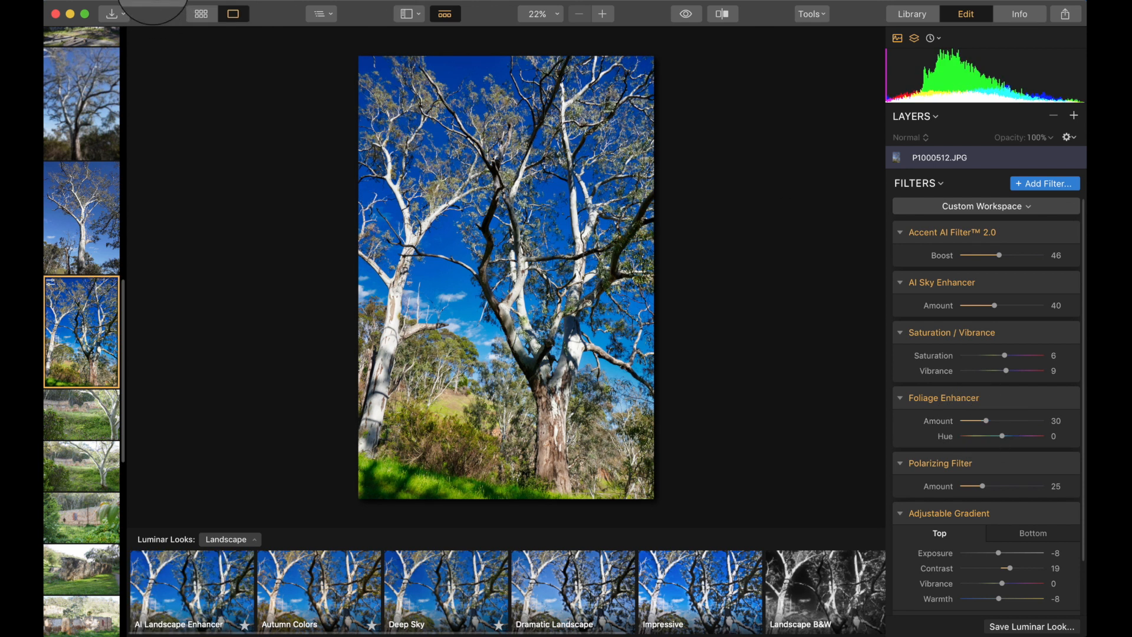
- Export the edited tree photo to the Luminar Images folder under a new file name ending in Tree
{"action": "left_click", "coordinate": [157, 0]}
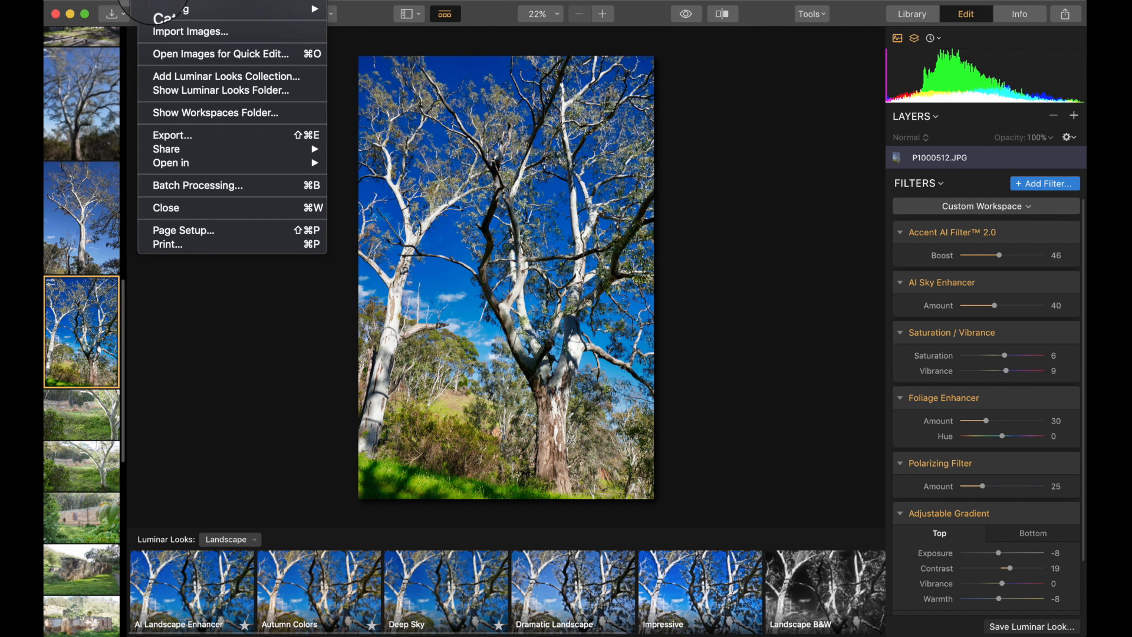
{"action": "left_click", "coordinate": [172, 138]}
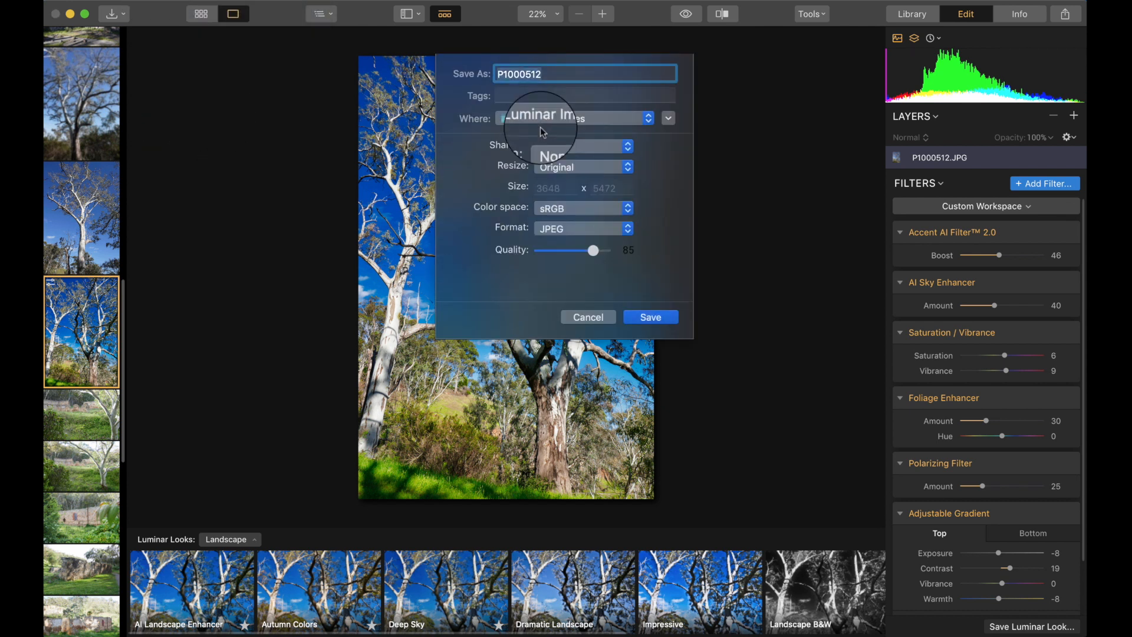
{"action": "type", "text": "Tree"}
{"action": "key", "text": "super+Left"}
{"action": "type", "text": "G"}
{"action": "key", "text": "Return"}
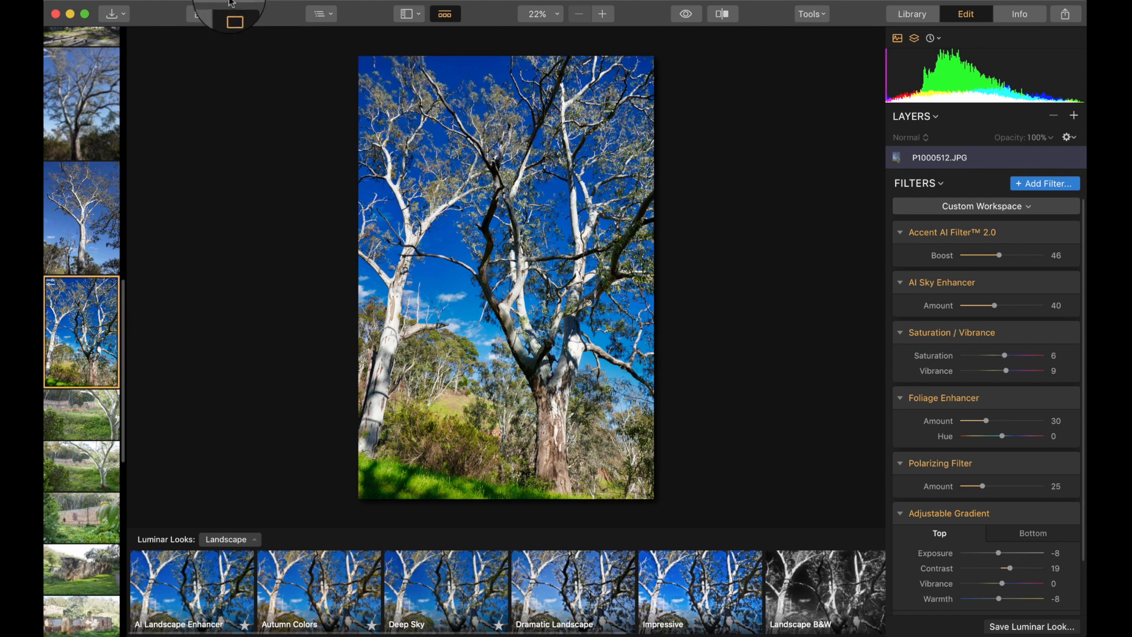
- Return to the gallery grid, open the Bali1 folder and view the management options available for that folder
{"action": "left_click", "coordinate": [202, 14]}
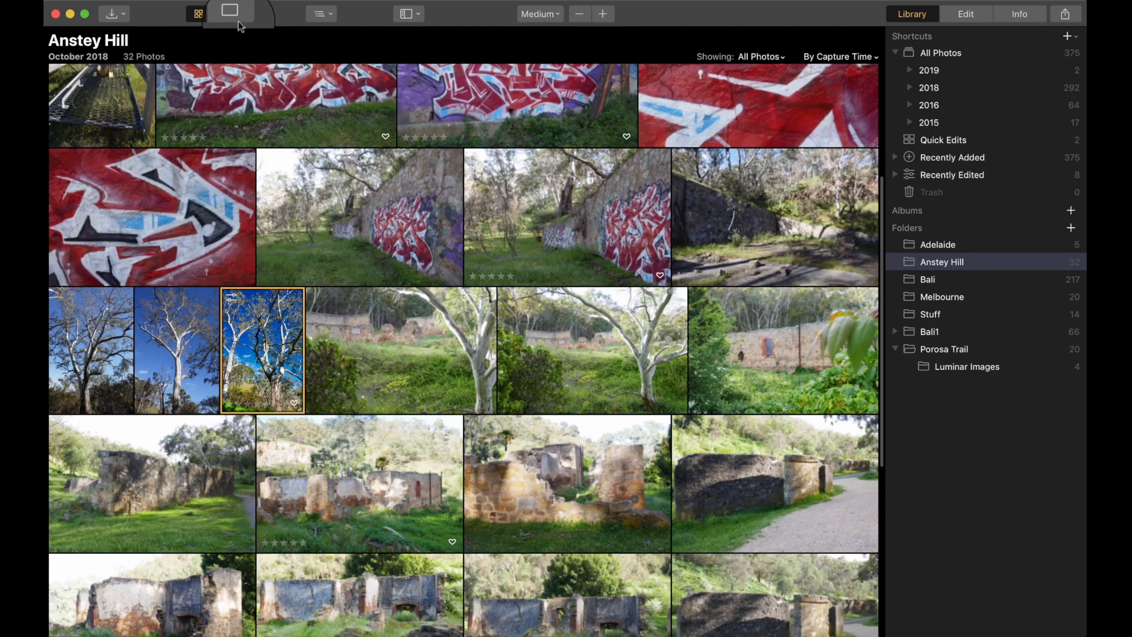
{"action": "scroll", "coordinate": [464, 88], "scroll_direction": "up", "scroll_amount": 5}
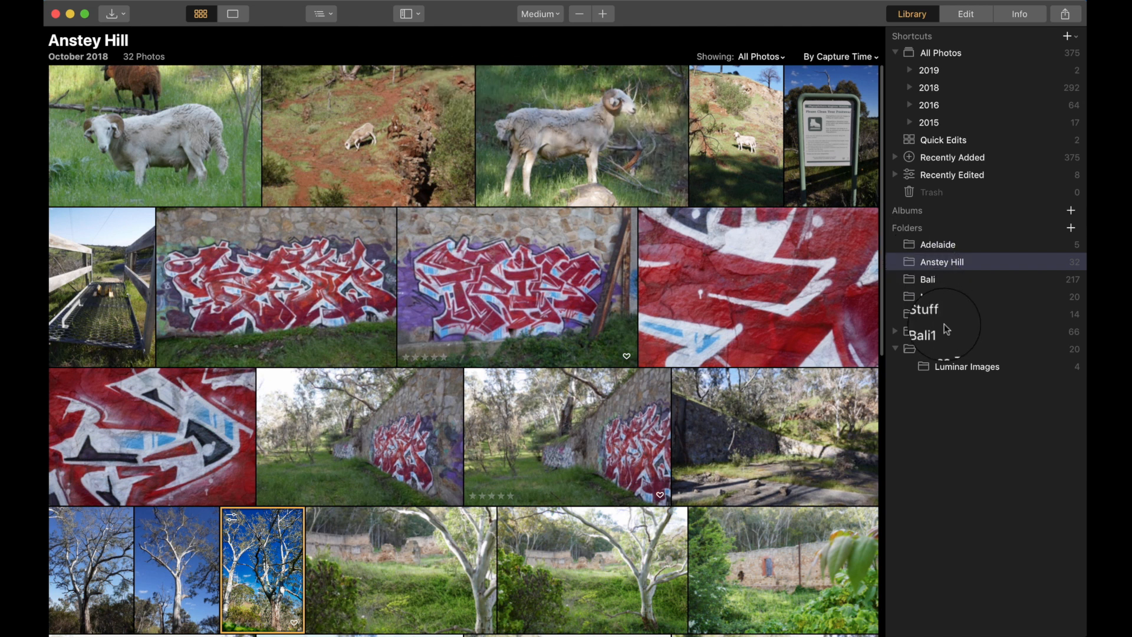
{"action": "left_click", "coordinate": [927, 335]}
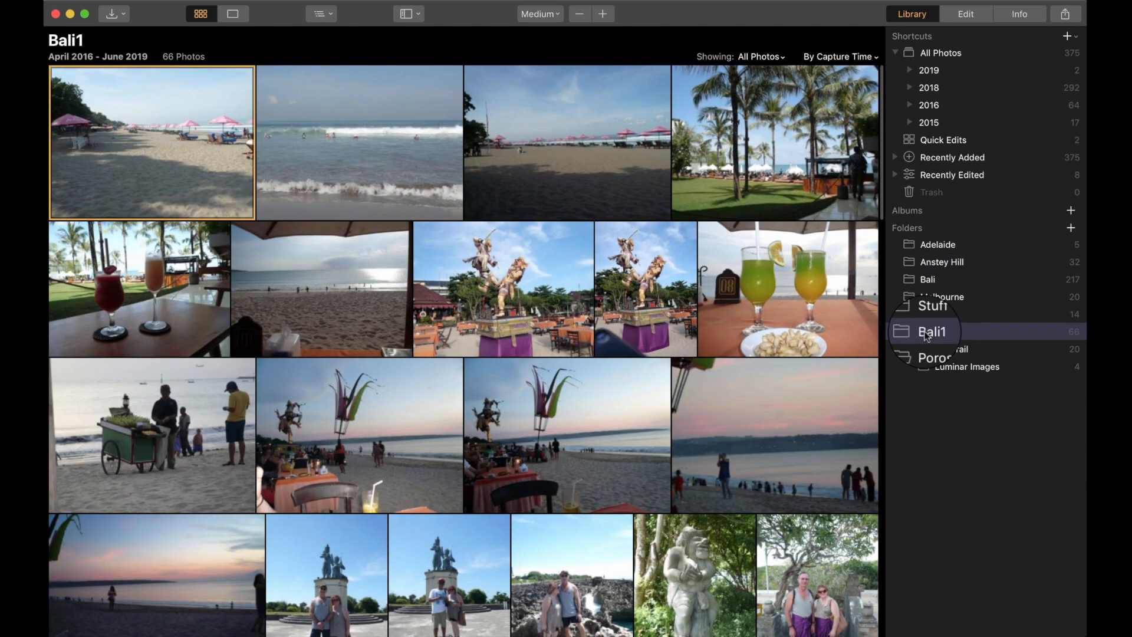
{"action": "right_click", "coordinate": [927, 336]}
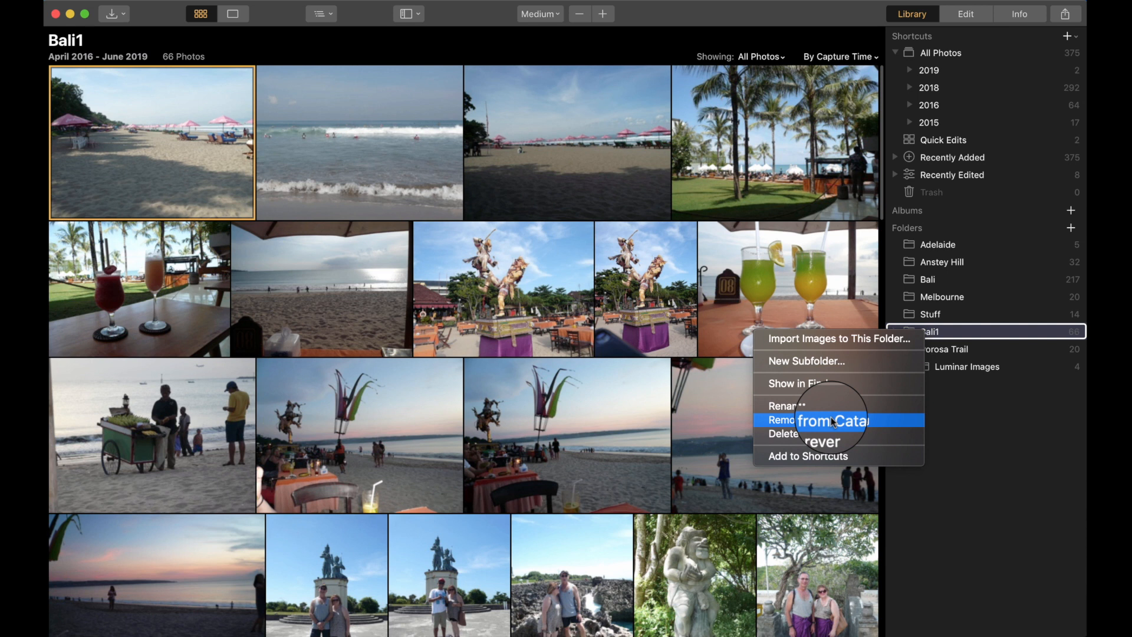
{"action": "left_click", "coordinate": [949, 530]}
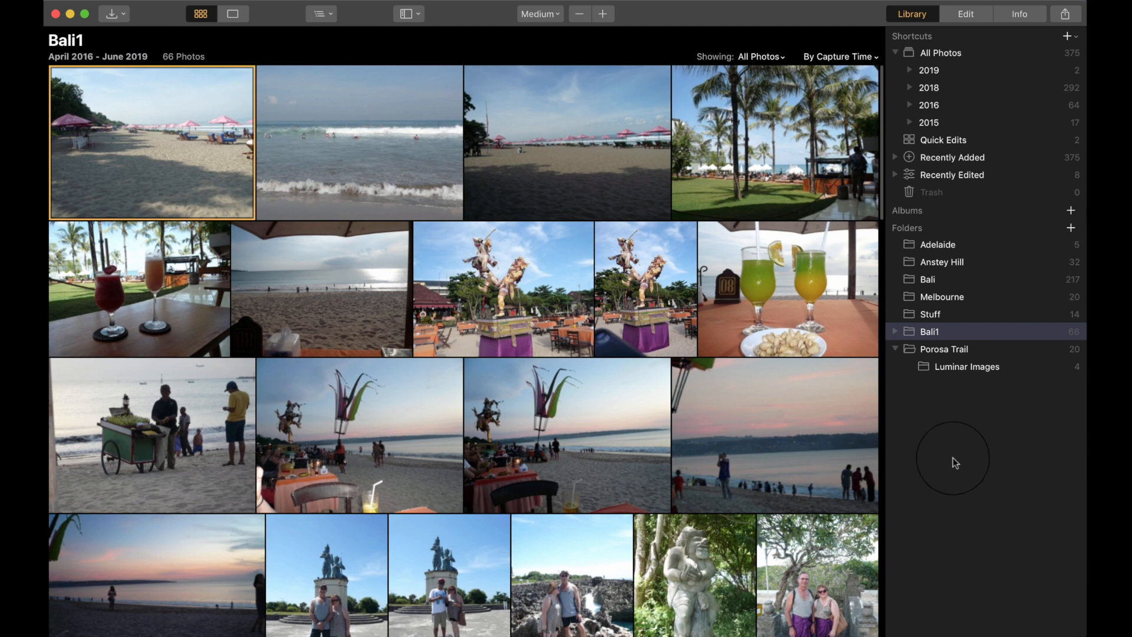
- Open the Luminar Images folder and enlarge its gallery thumbnails to the Large size
{"action": "left_click", "coordinate": [965, 370]}
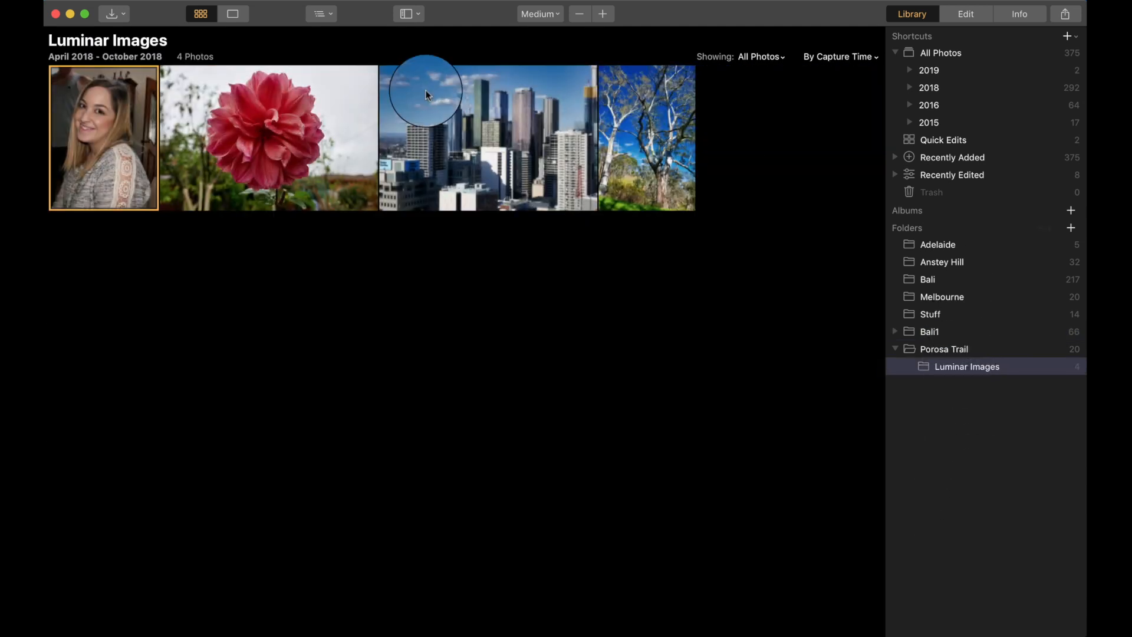
{"action": "left_click", "coordinate": [267, 122]}
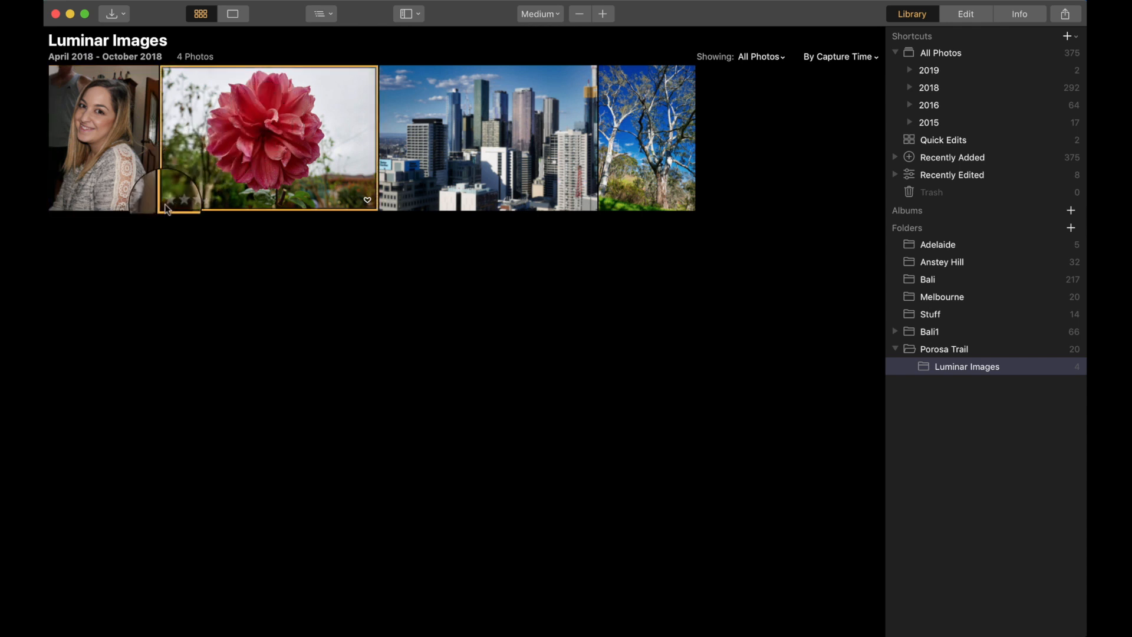
{"action": "key", "text": "super+equal"}
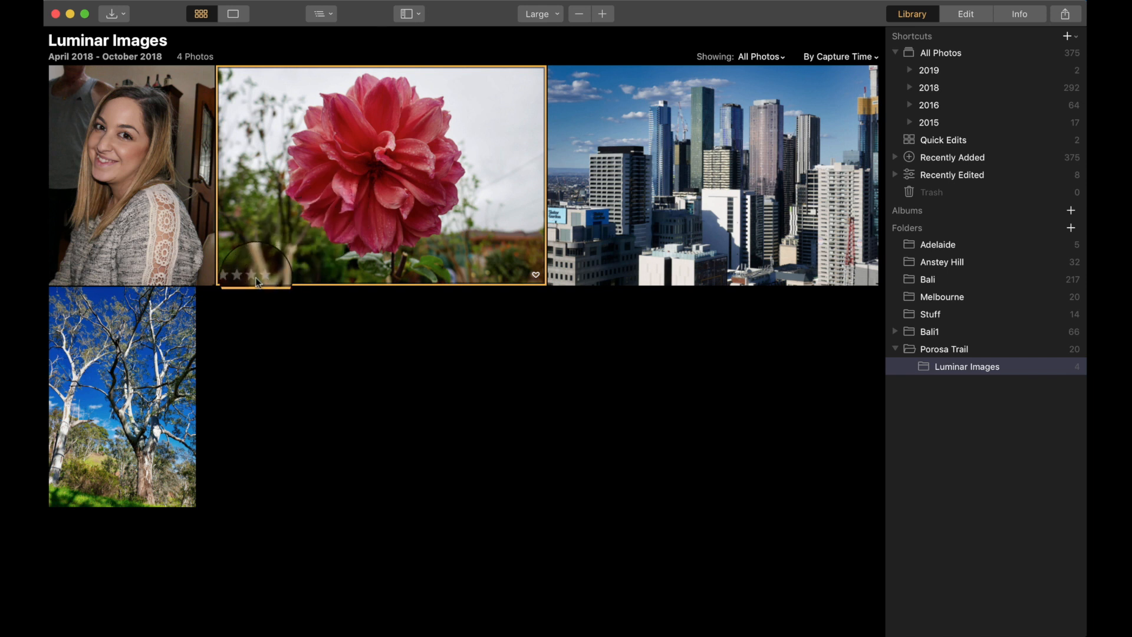
- Rate the portrait five stars and the flower, tree and skyline photos four stars each
{"action": "left_click", "coordinate": [162, 262]}
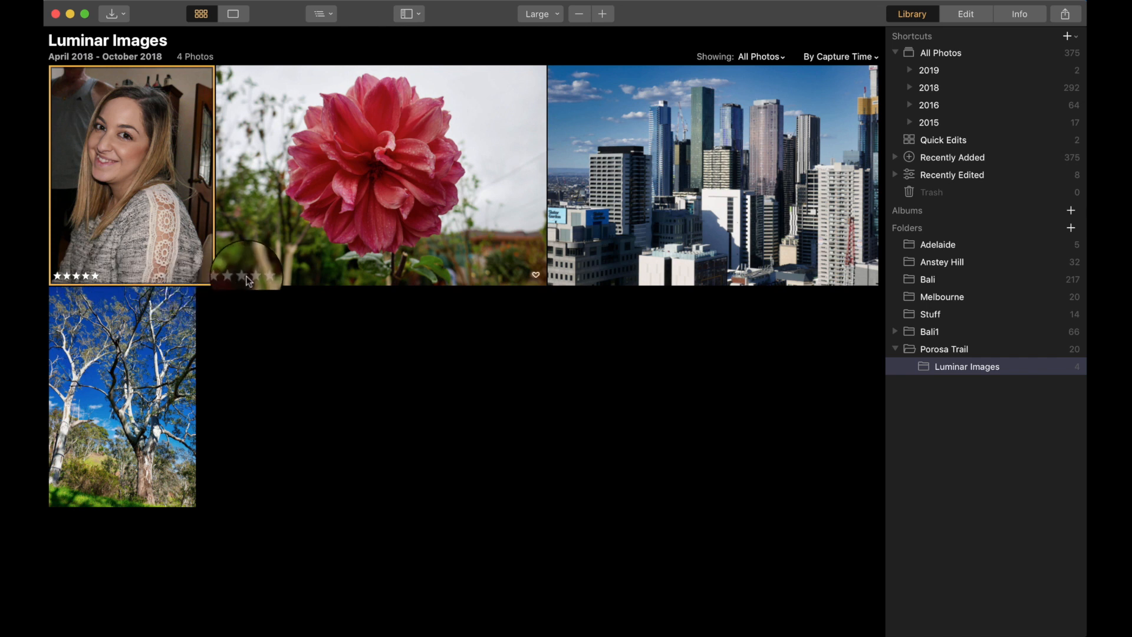
{"action": "left_click", "coordinate": [251, 278]}
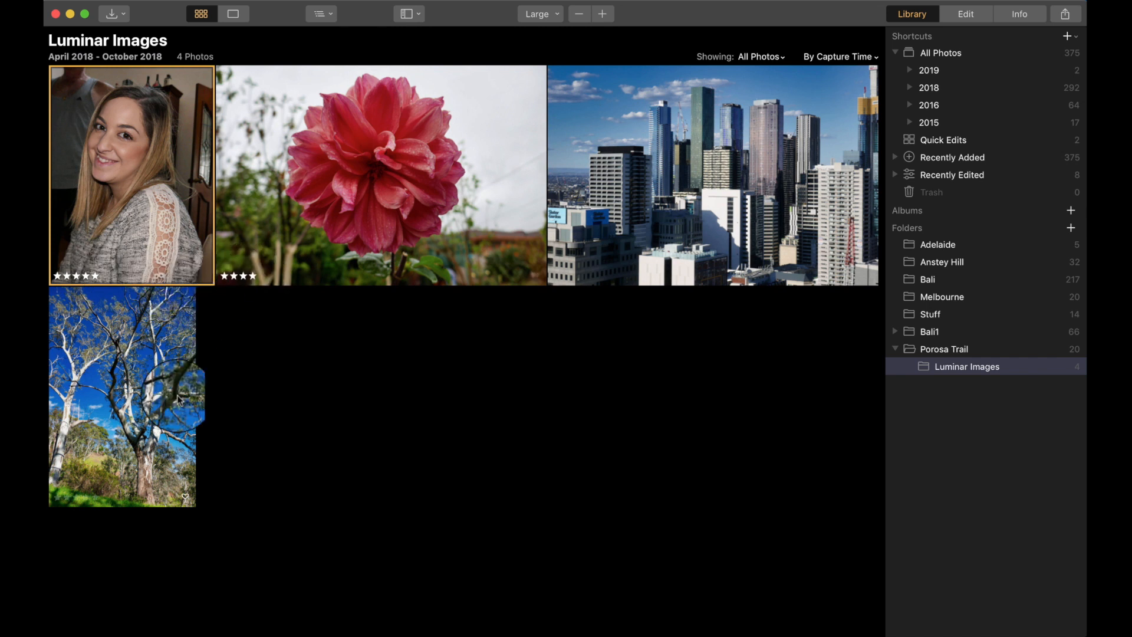
{"action": "left_click", "coordinate": [100, 497]}
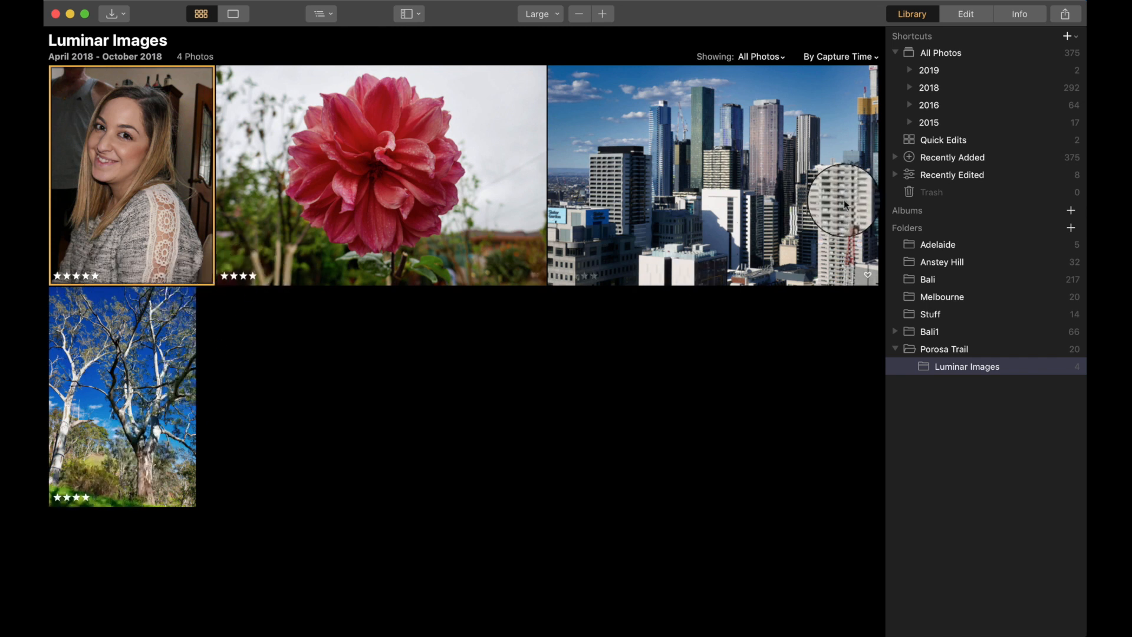
{"action": "left_click", "coordinate": [598, 277]}
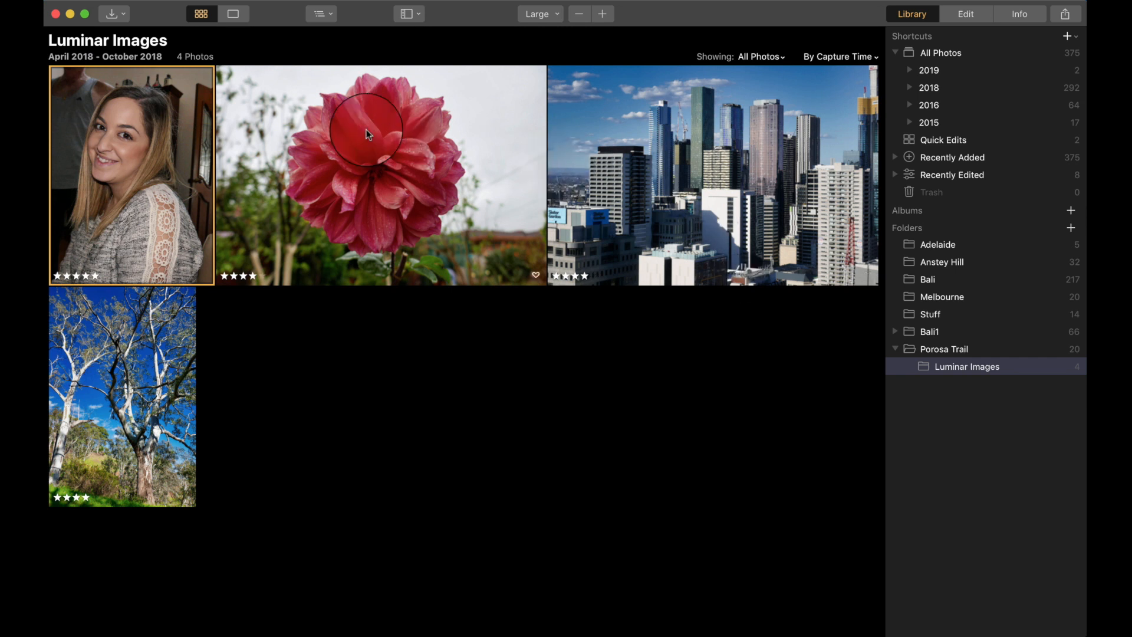
- In the Bali1 folder, give one star to the red and orange drinks photo and the narrower statue photo
{"action": "left_click", "coordinate": [924, 331]}
{"action": "scroll", "coordinate": [691, 355], "scroll_direction": "down", "scroll_amount": 2}
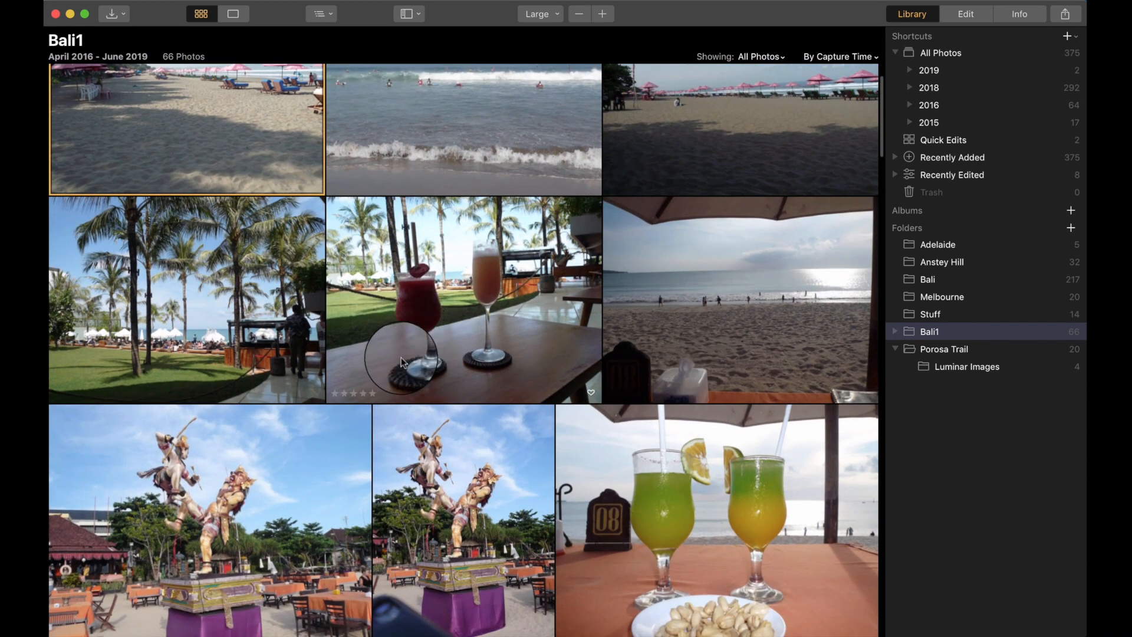
{"action": "left_click", "coordinate": [335, 394]}
{"action": "scroll", "coordinate": [359, 361], "scroll_direction": "down", "scroll_amount": 2}
{"action": "left_click", "coordinate": [395, 399]}
{"action": "left_click", "coordinate": [382, 534]}
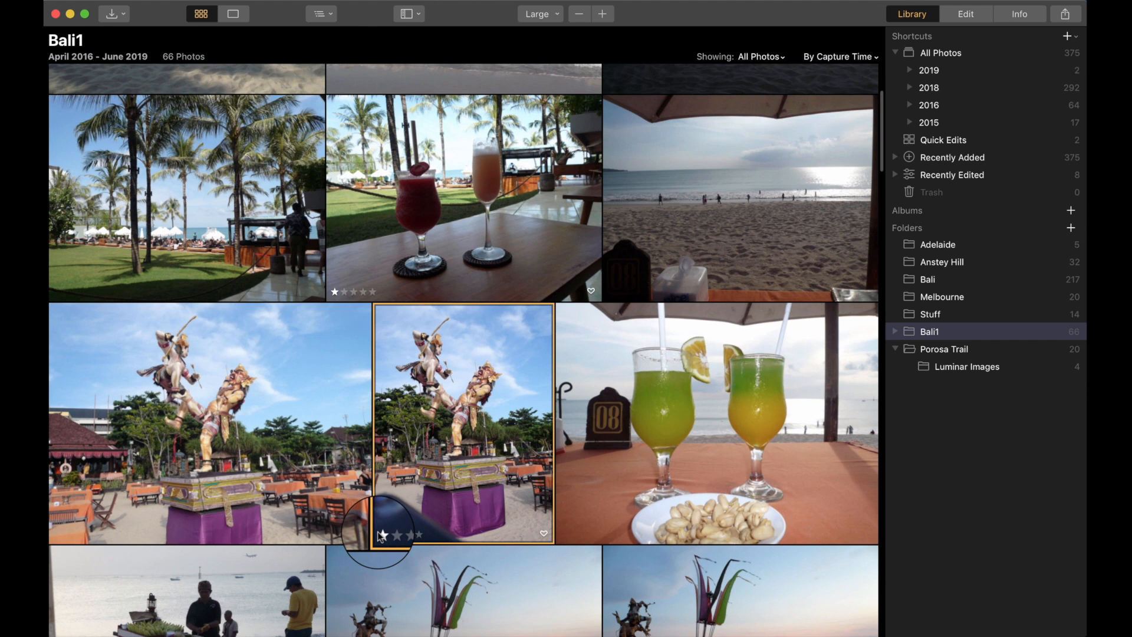
{"action": "scroll", "coordinate": [685, 476], "scroll_direction": "down", "scroll_amount": 2}
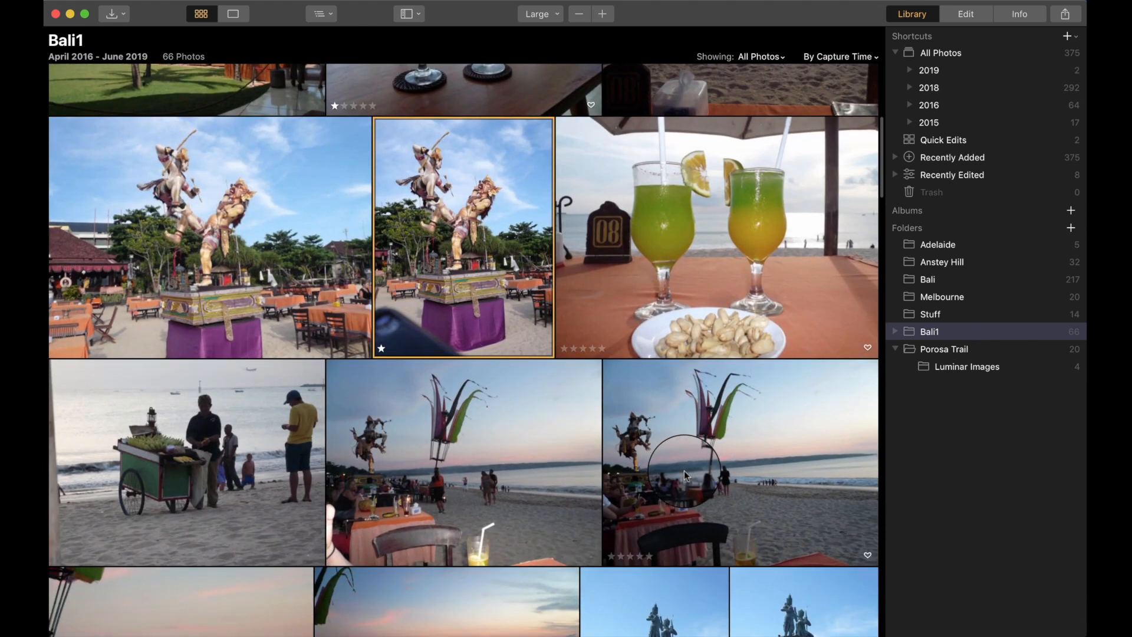
- Sort the All Photos gallery by rating in descending order
{"action": "scroll", "coordinate": [684, 471], "scroll_direction": "up", "scroll_amount": 4}
{"action": "scroll", "coordinate": [684, 471], "scroll_direction": "down", "scroll_amount": 4}
{"action": "scroll", "coordinate": [685, 475], "scroll_direction": "down", "scroll_amount": 1}
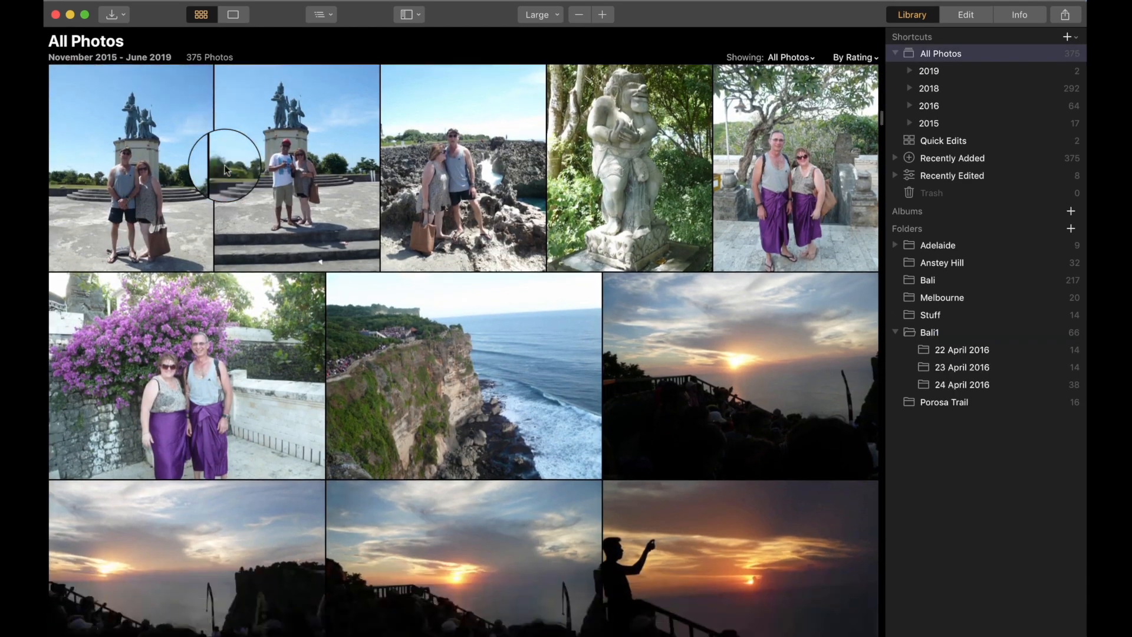
{"action": "scroll", "coordinate": [222, 164], "scroll_direction": "up", "scroll_amount": 10}
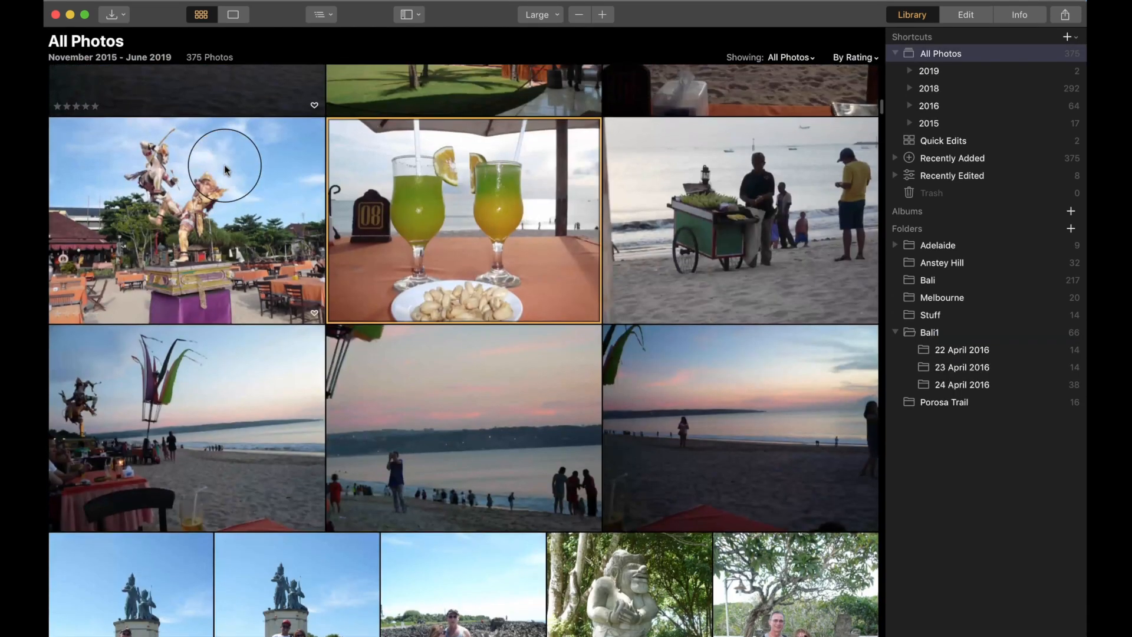
{"action": "left_click", "coordinate": [876, 58]}
{"action": "left_click", "coordinate": [863, 210]}
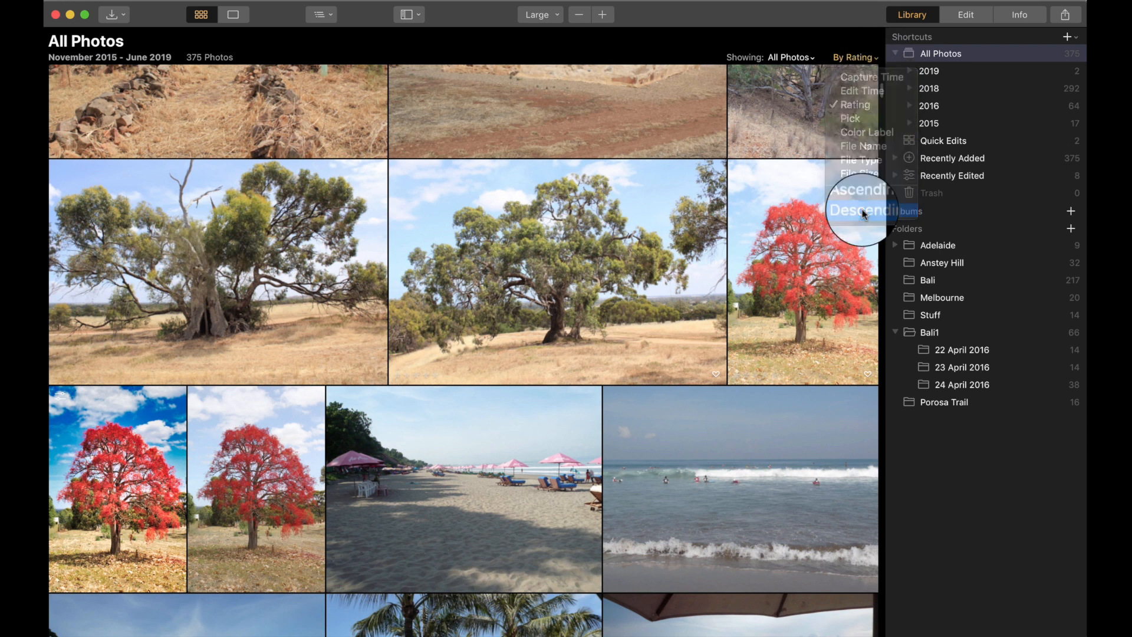